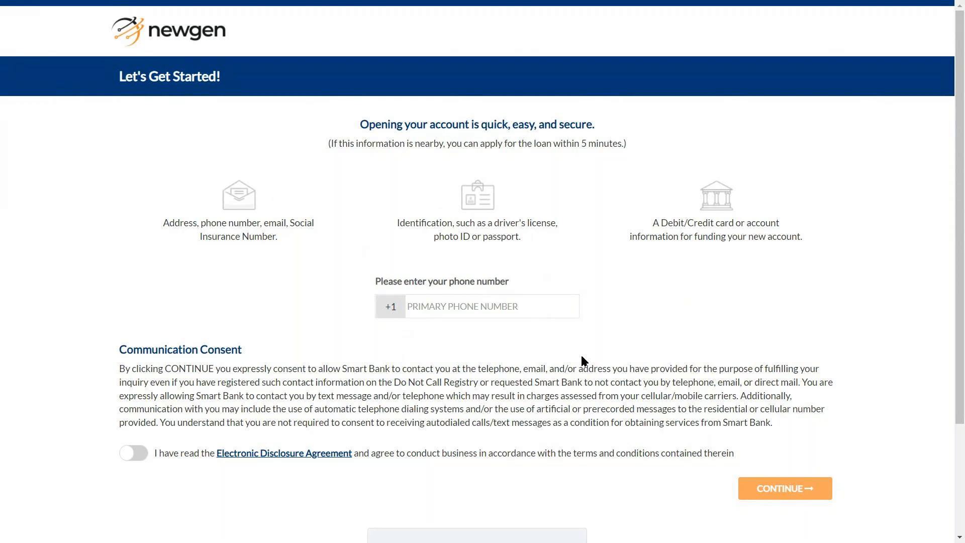
# Enter the applicant's primary phone number, then open the page's context menu to inspect it
pyautogui.click(542, 307)
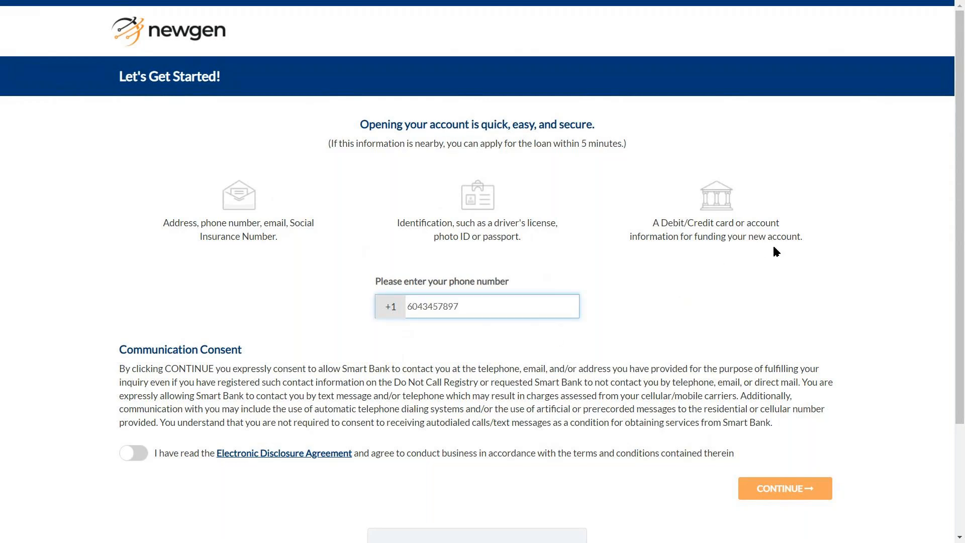
pyautogui.click(783, 245)
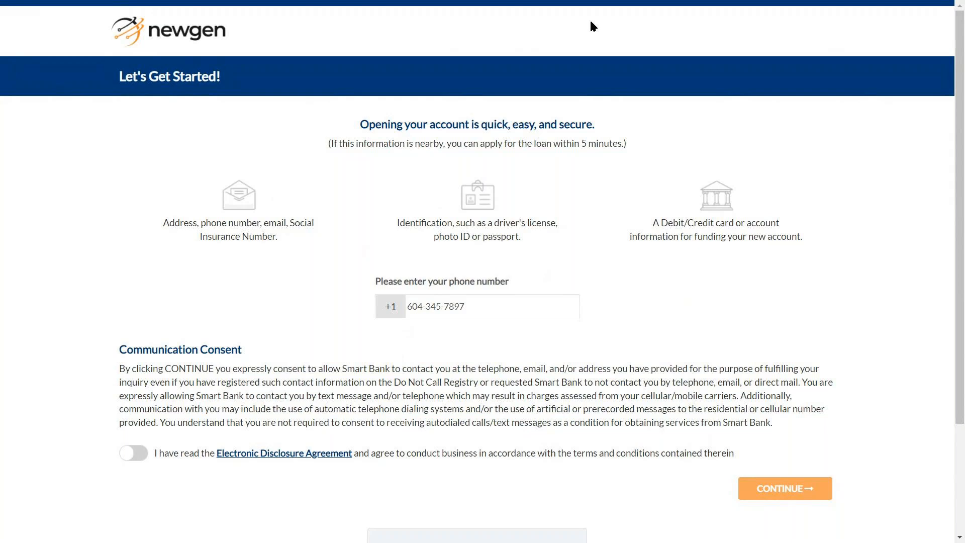
pyautogui.scroll(-3, 672, 281)
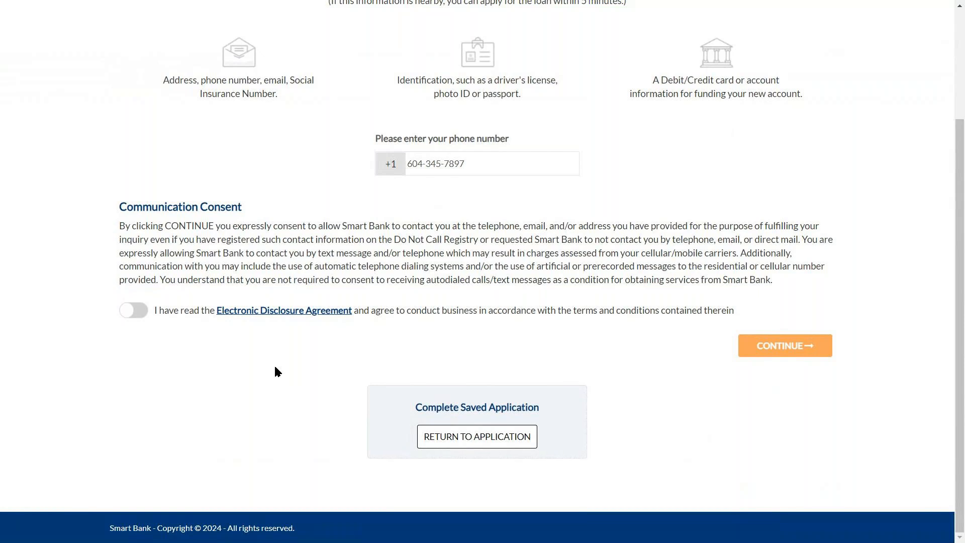
pyautogui.rightClick(275, 368)
pyautogui.click(307, 355)
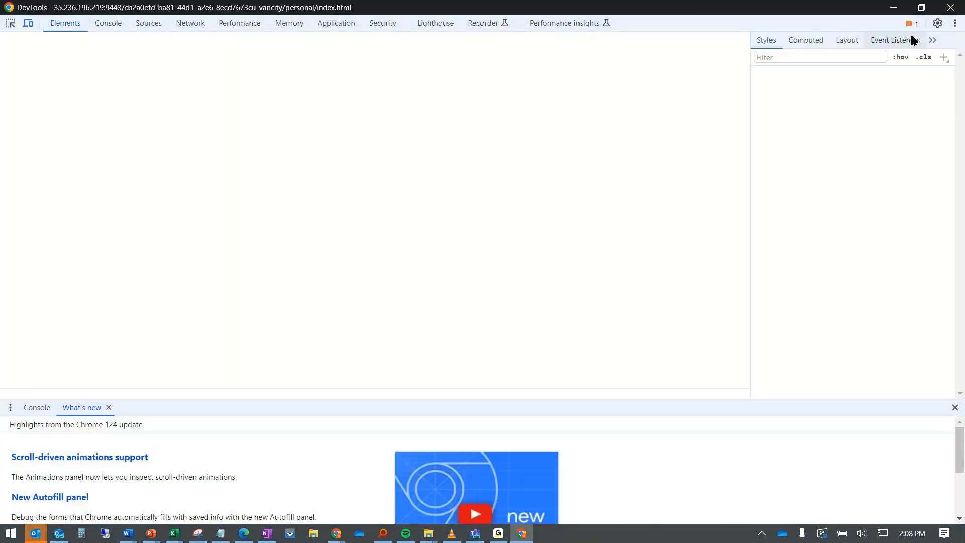
pyautogui.click(894, 8)
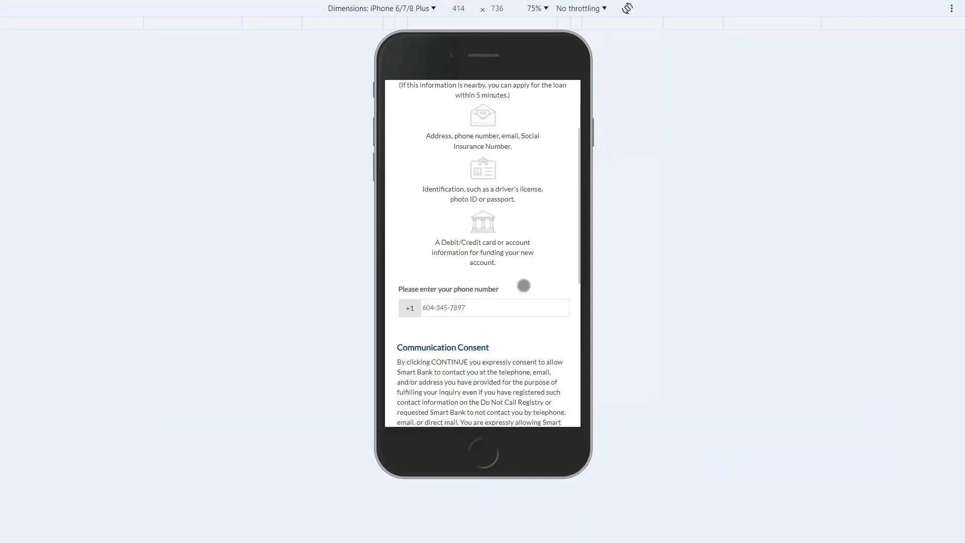
pyautogui.scroll(3, 523, 285)
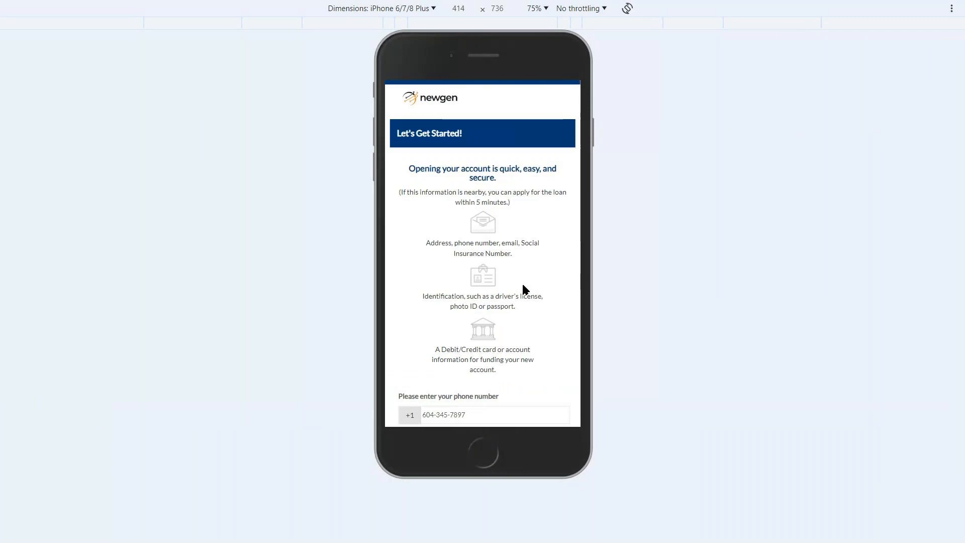
pyautogui.scroll(-5, 524, 289)
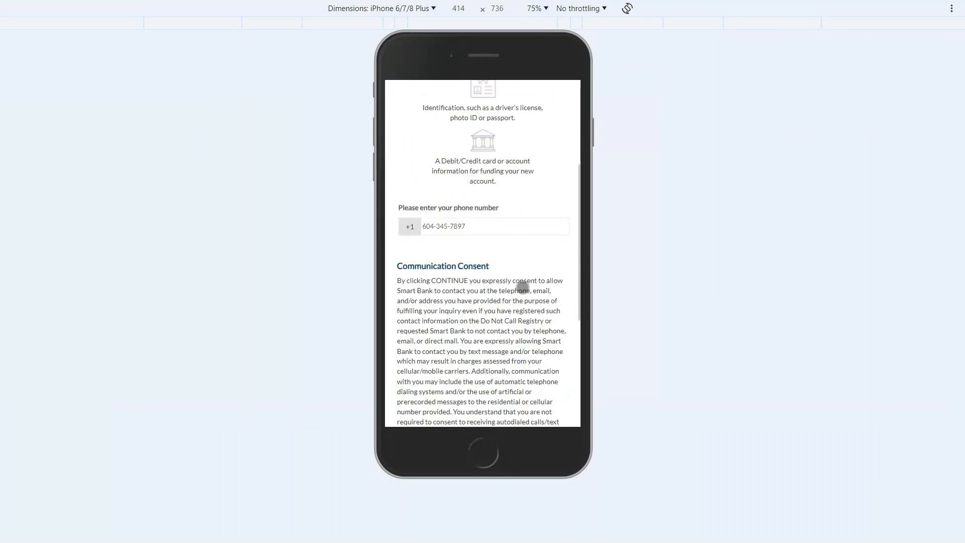
pyautogui.scroll(-1, 522, 287)
pyautogui.rightClick(523, 291)
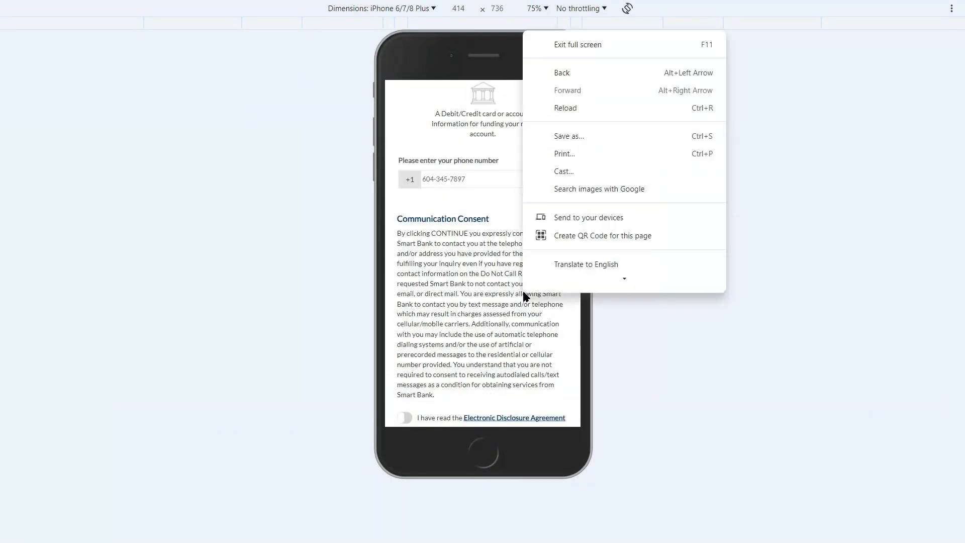
pyautogui.click(567, 280)
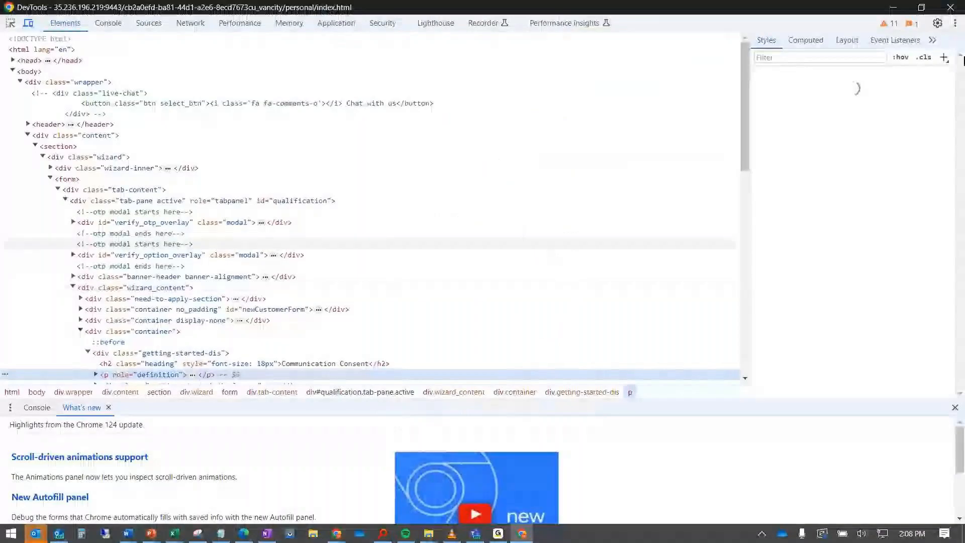
pyautogui.click(952, 8)
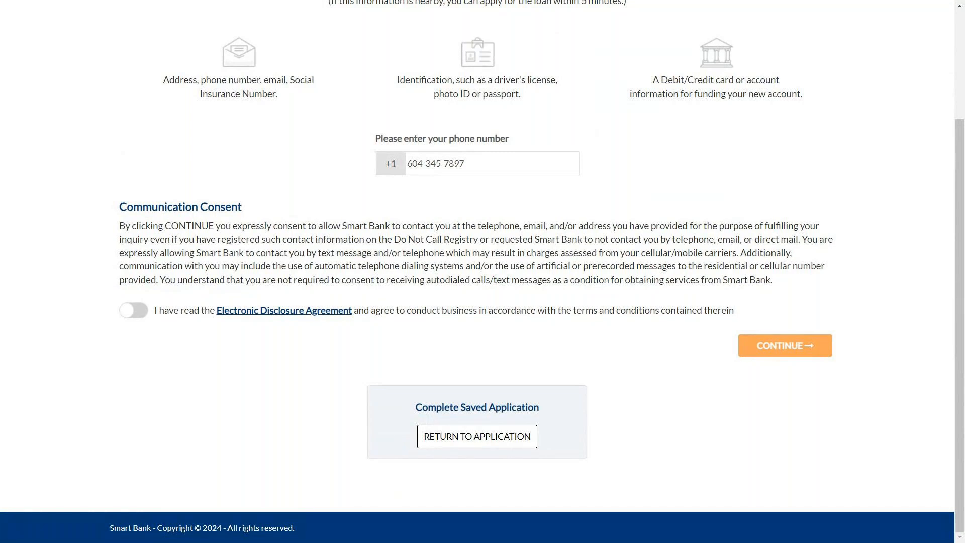
# Accept the Electronic Disclosure Agreement and continue to request a phone verification code
pyautogui.click(139, 310)
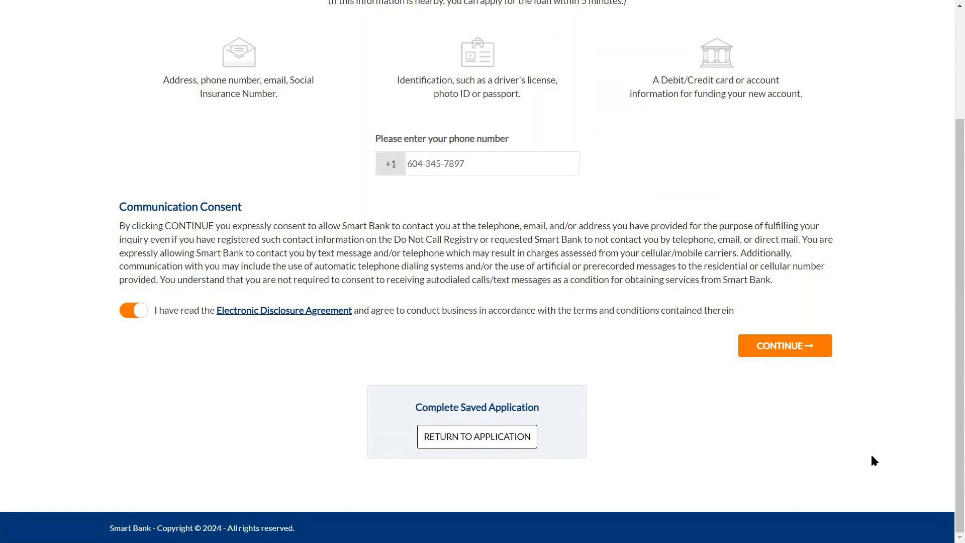
pyautogui.click(774, 349)
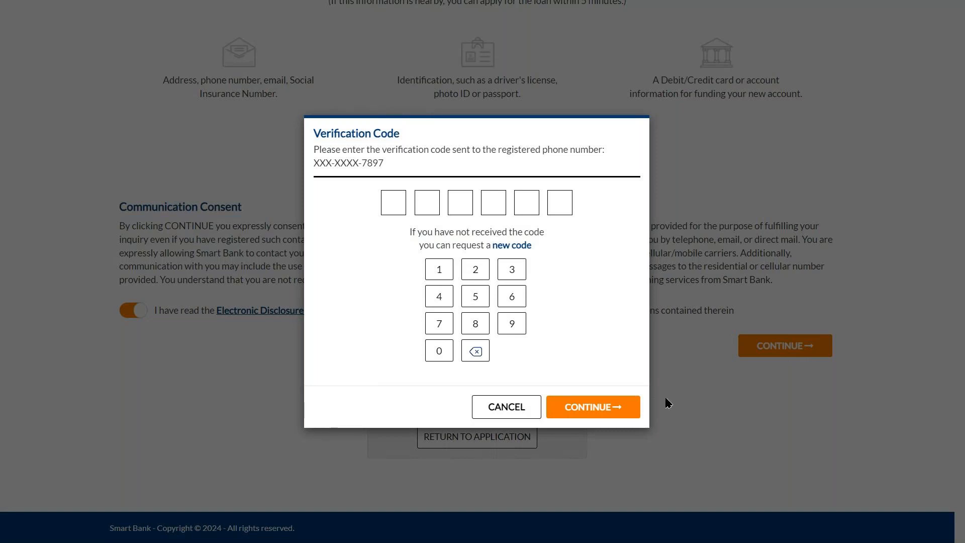
# Submit the texted six-digit verification code and choose to start a new application
pyautogui.click(395, 203)
pyautogui.write('123456')
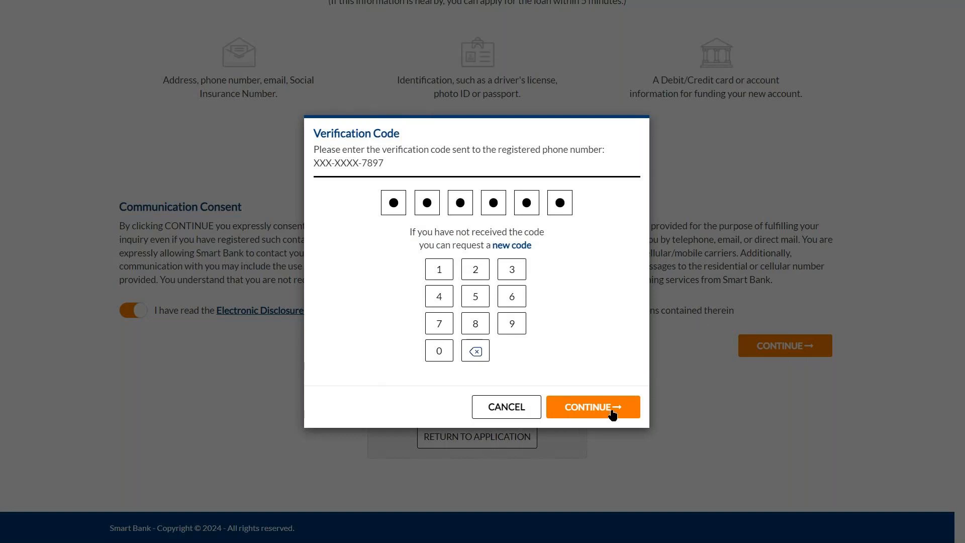
pyautogui.click(596, 412)
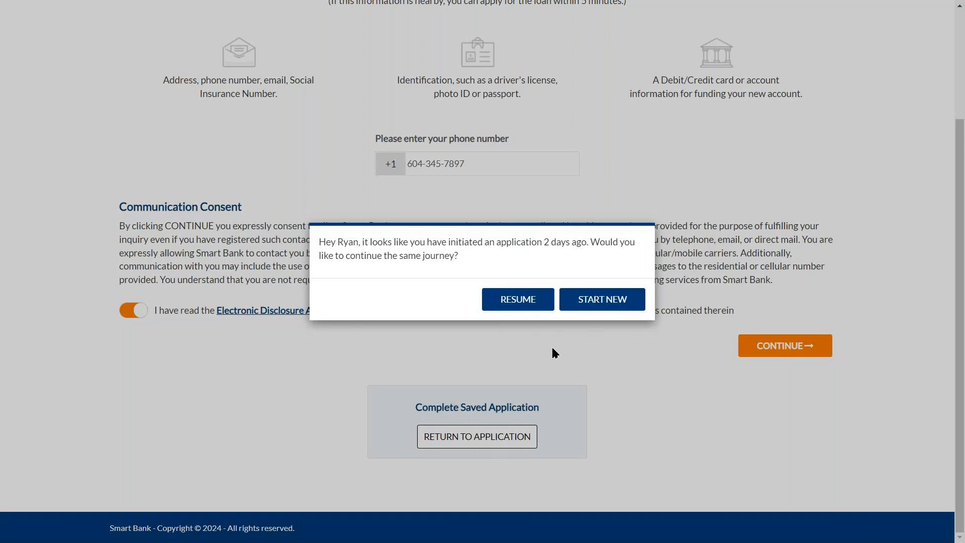
pyautogui.click(603, 301)
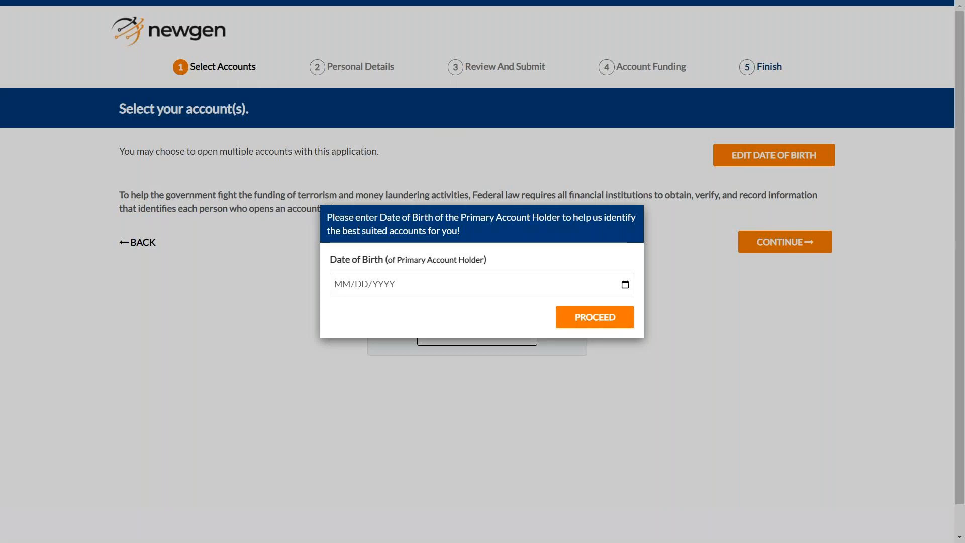
# Enter the primary account holder's date of birth and proceed to list eligible chequing accounts
pyautogui.click(367, 286)
pyautogui.write('10/10/1990')
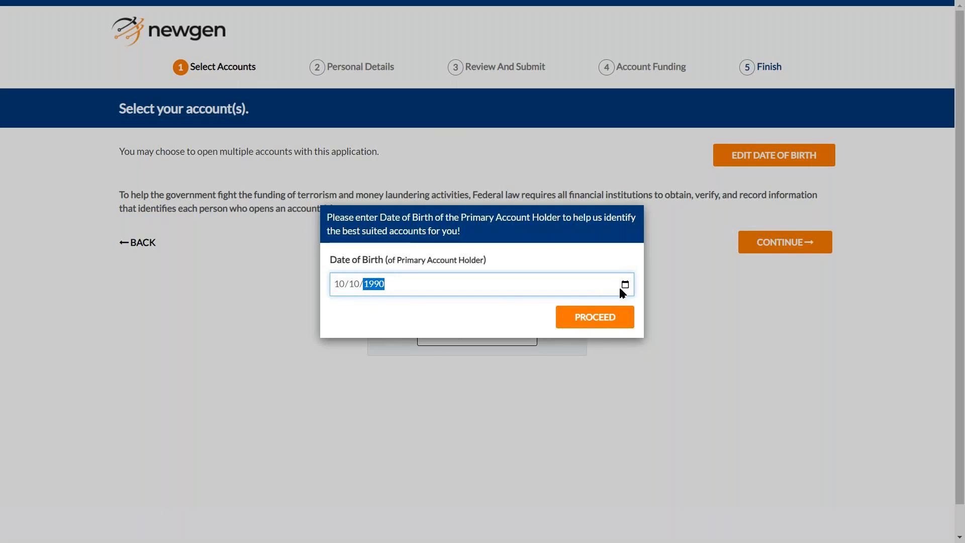
pyautogui.click(614, 318)
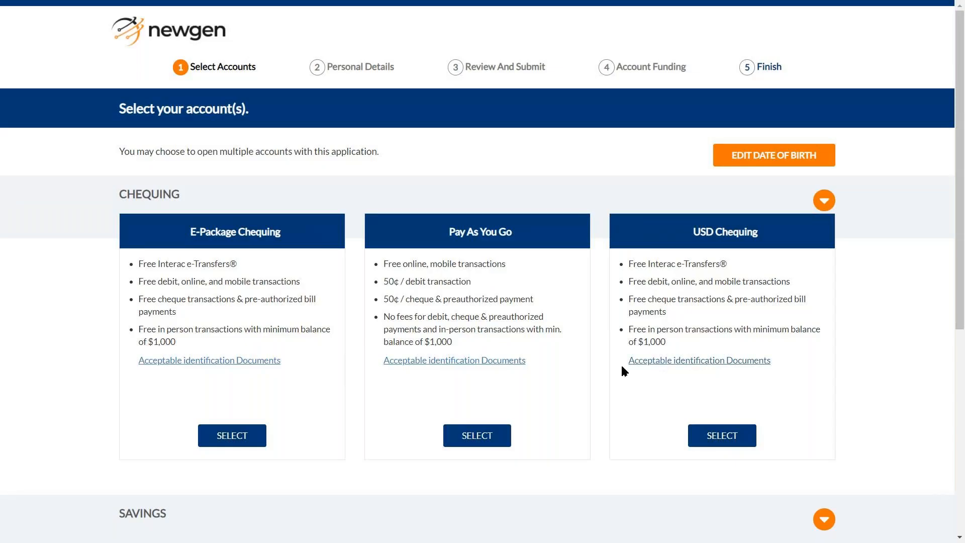
# Review the Acceptable identification Documents list, then close it
pyautogui.scroll(-1, 607, 373)
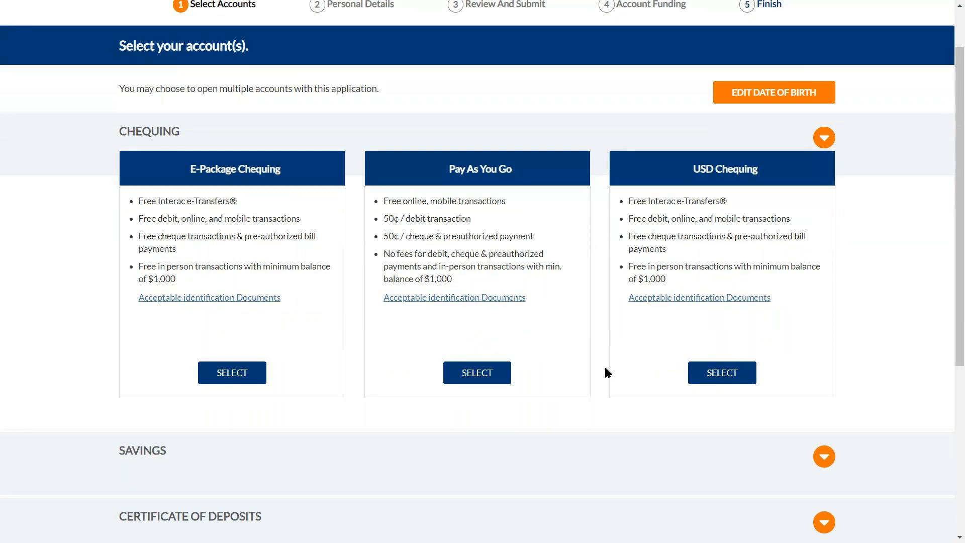
pyautogui.scroll(1, 607, 373)
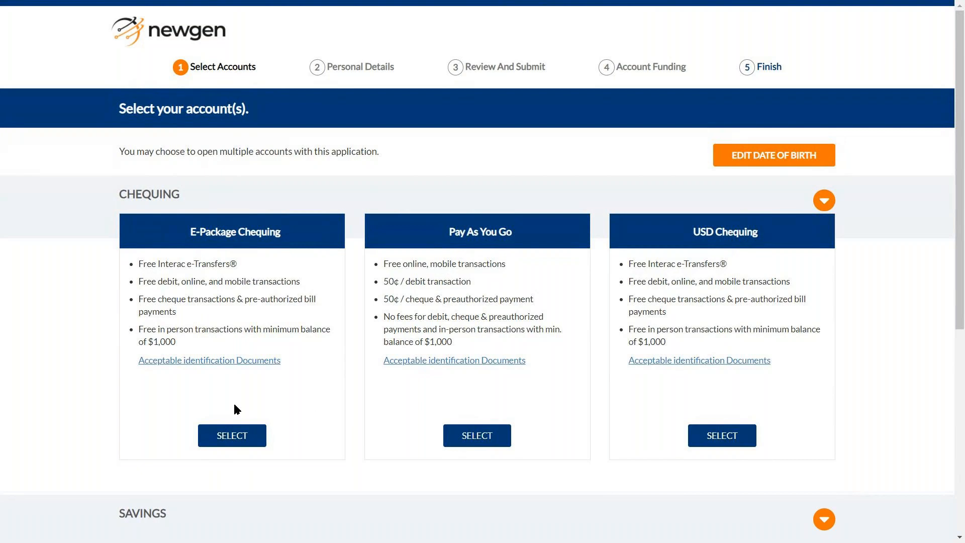
pyautogui.click(236, 361)
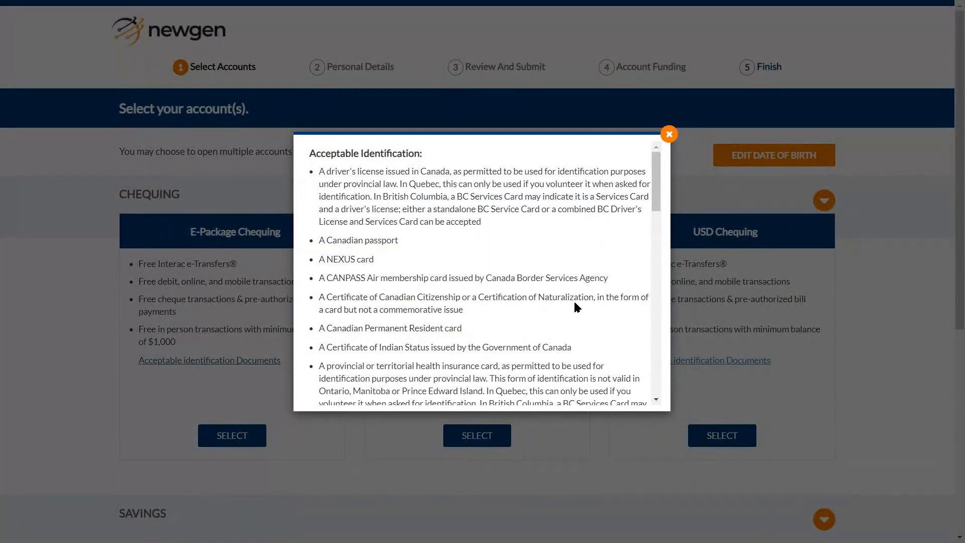
pyautogui.scroll(-3, 594, 276)
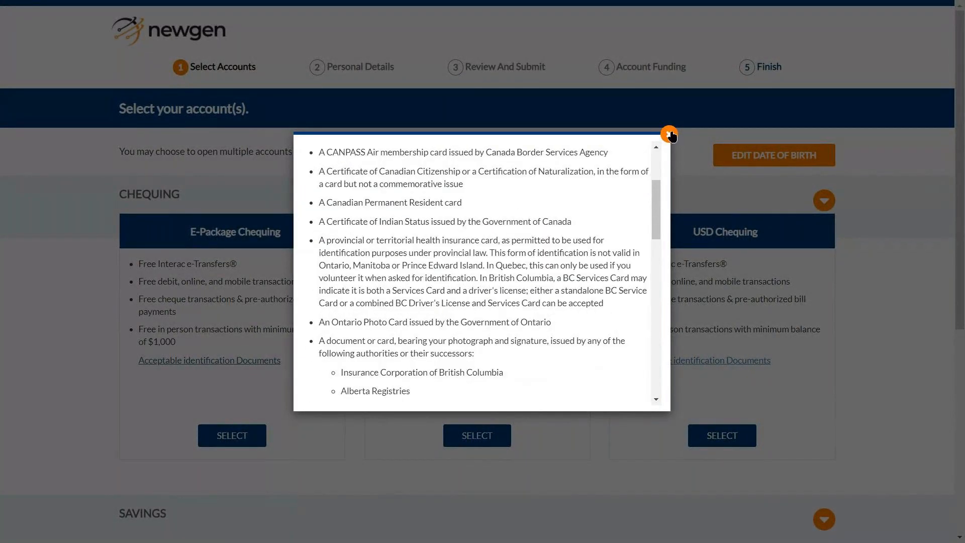
pyautogui.click(670, 134)
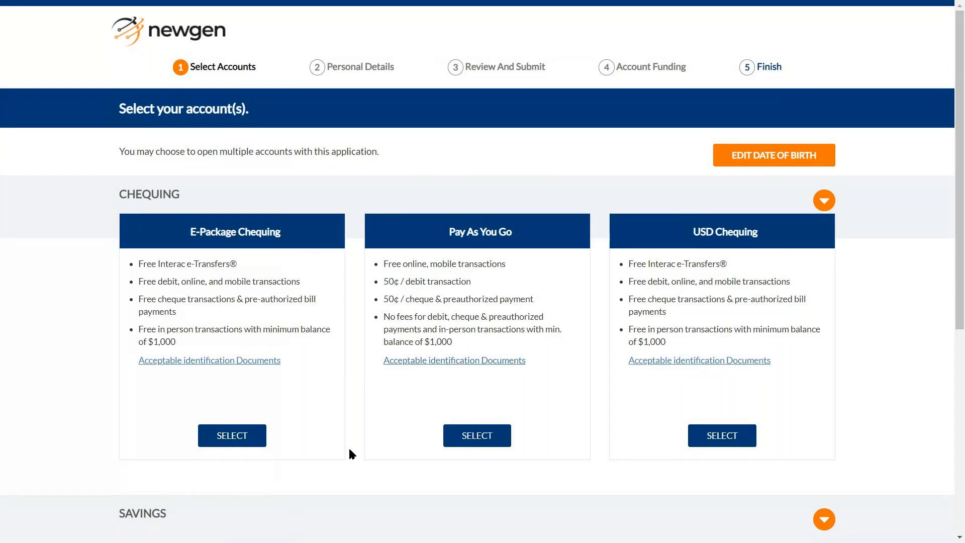
# Select E-Package Chequing and Plan 24™ Savings, then proceed to personal details
pyautogui.click(266, 436)
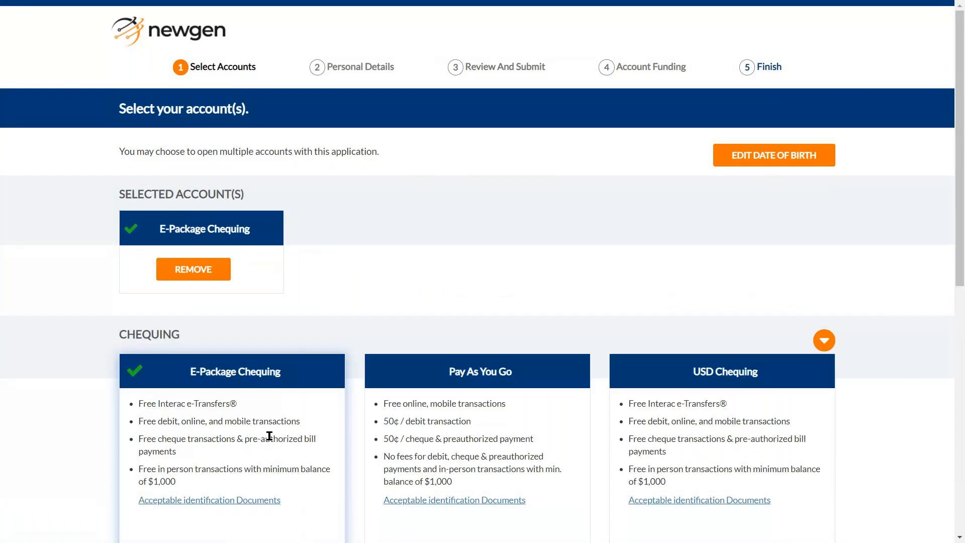
pyautogui.click(826, 345)
pyautogui.click(827, 347)
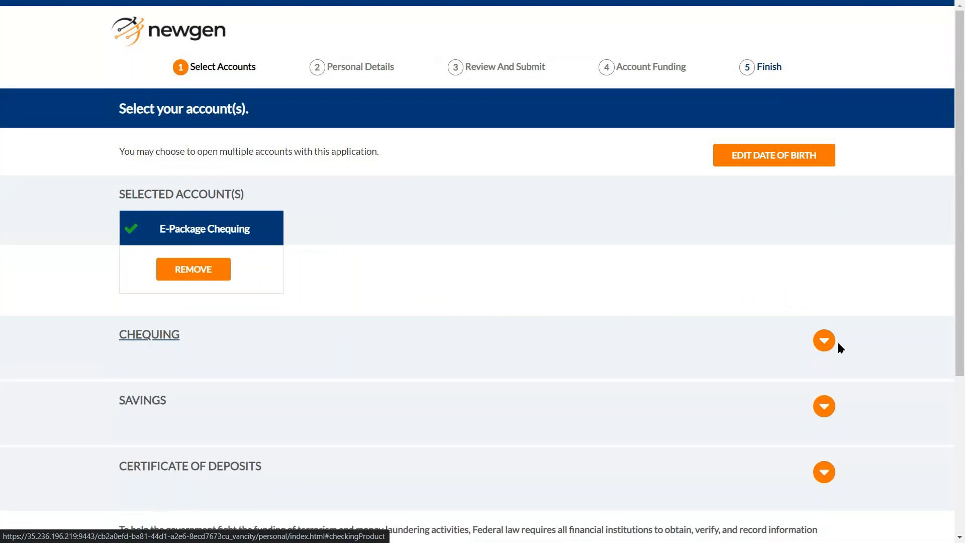
pyautogui.click(823, 408)
pyautogui.scroll(-1, 661, 433)
pyautogui.click(247, 517)
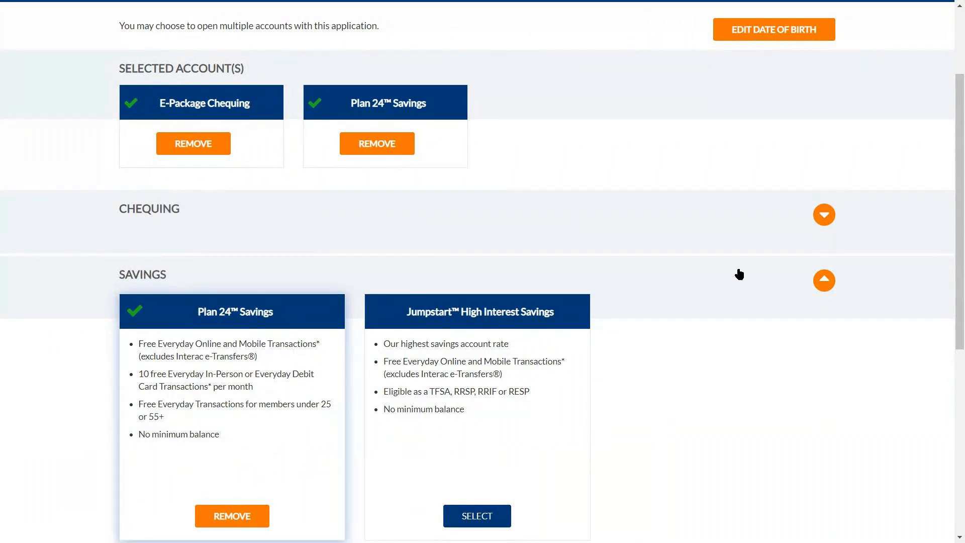
pyautogui.scroll(-7, 767, 299)
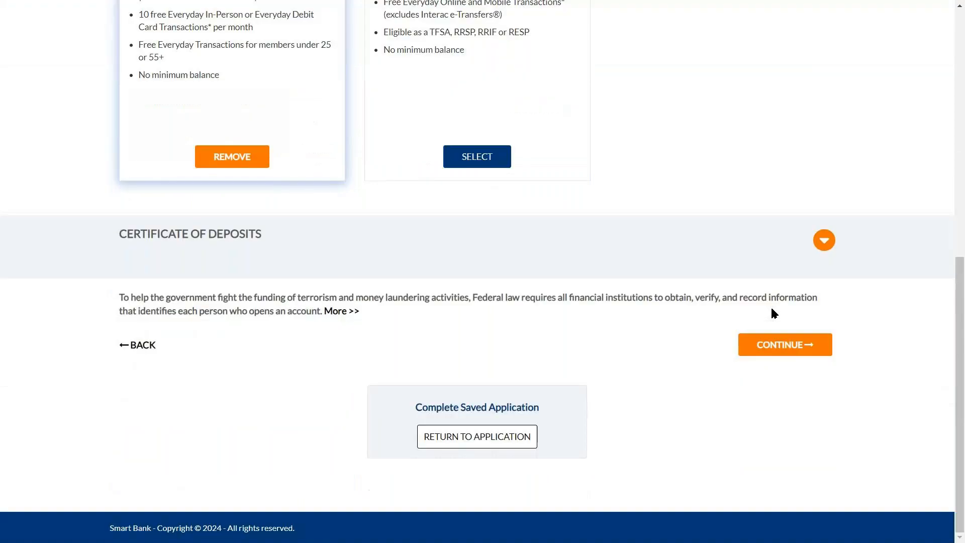
pyautogui.click(780, 345)
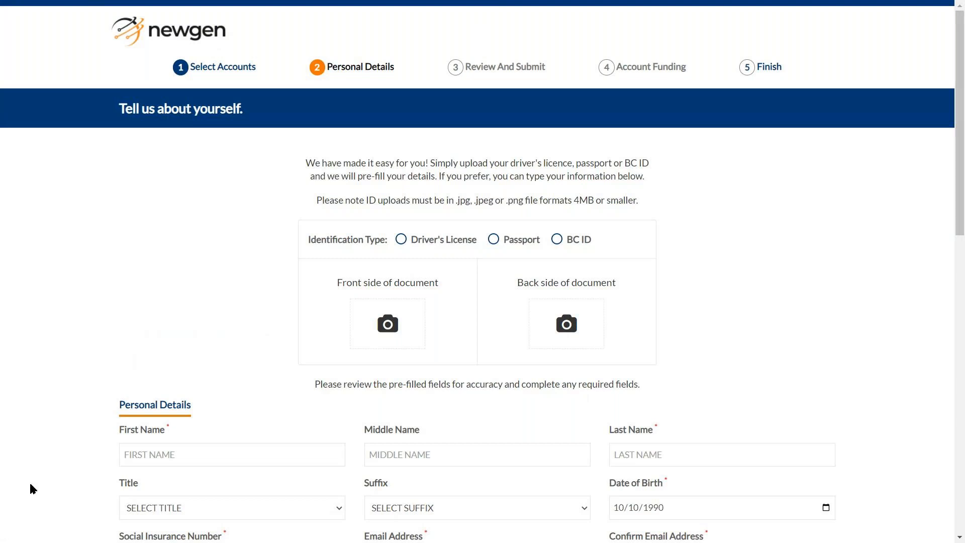
# Choose driver's licence as the ID type and upload the BC ID front image
pyautogui.scroll(-2, 19, 459)
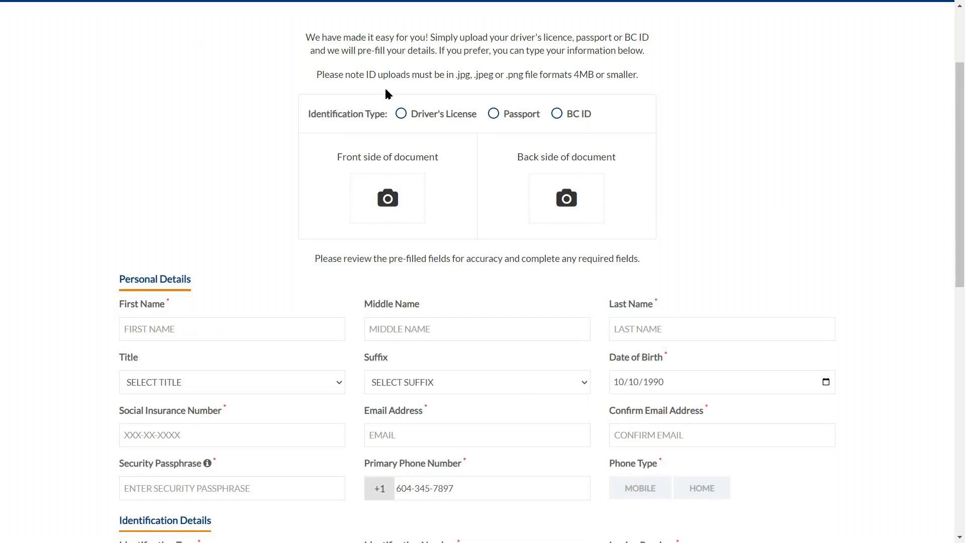
pyautogui.click(402, 112)
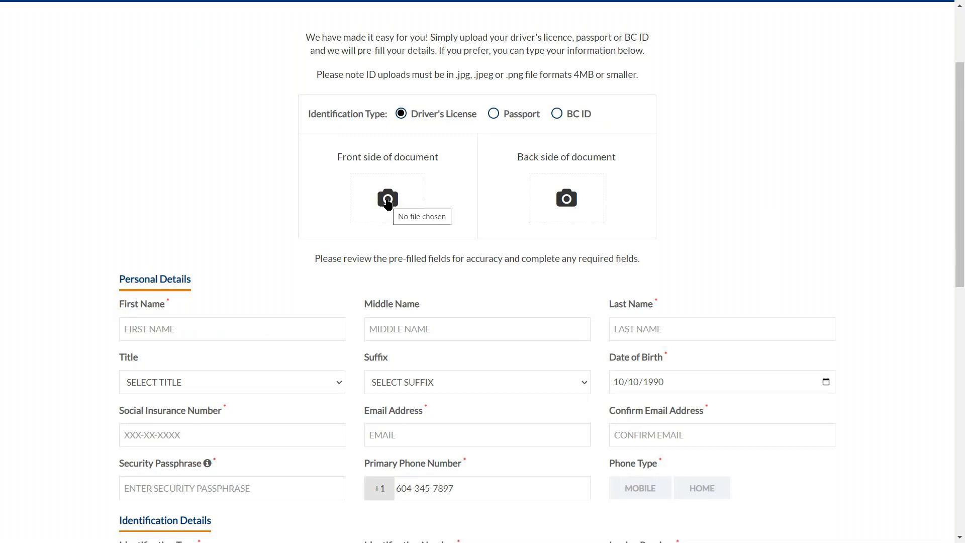
pyautogui.click(388, 201)
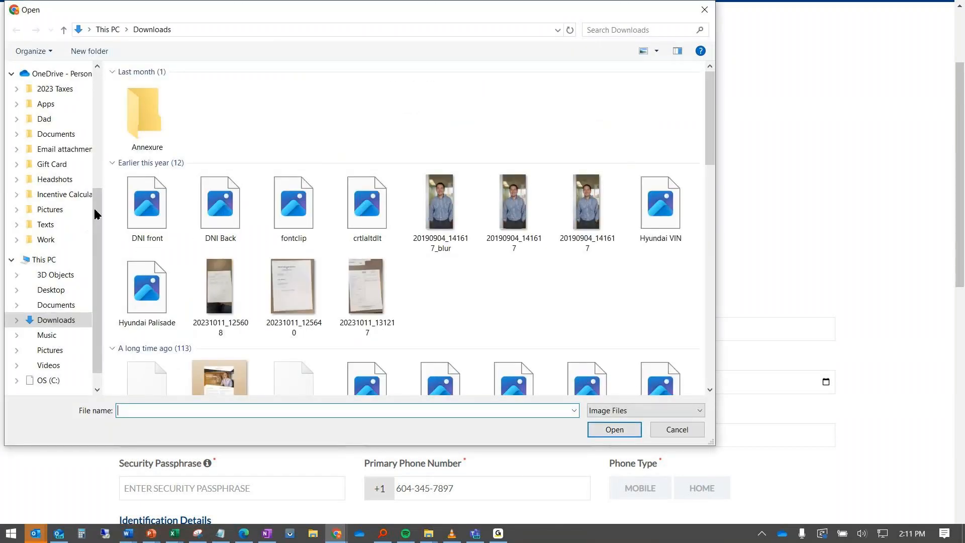
pyautogui.moveTo(99, 215); pyautogui.dragTo(60, 107)
pyautogui.click(57, 108)
pyautogui.click(58, 137)
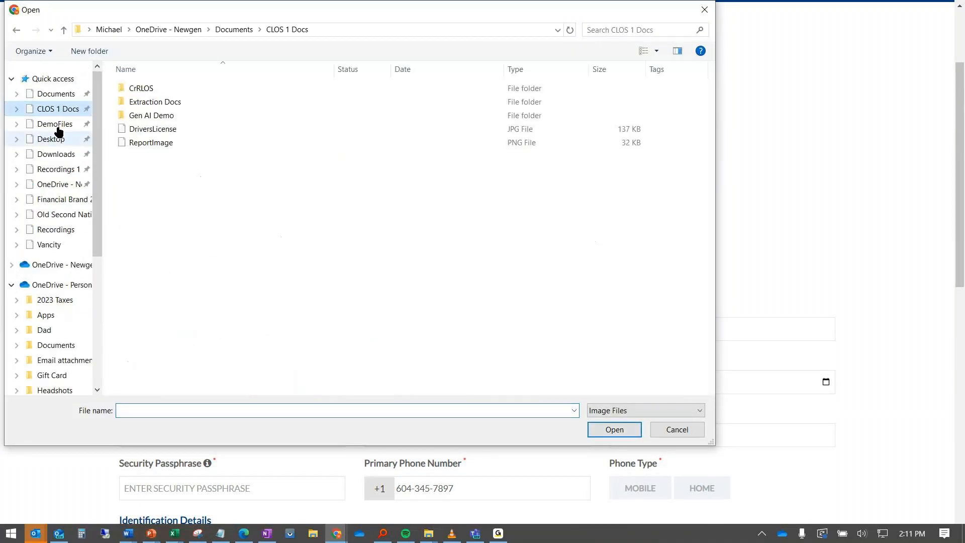
pyautogui.doubleClick(479, 100)
# Upload the 'BC ID Back' image as the licence's back side and review the form
pyautogui.click(559, 188)
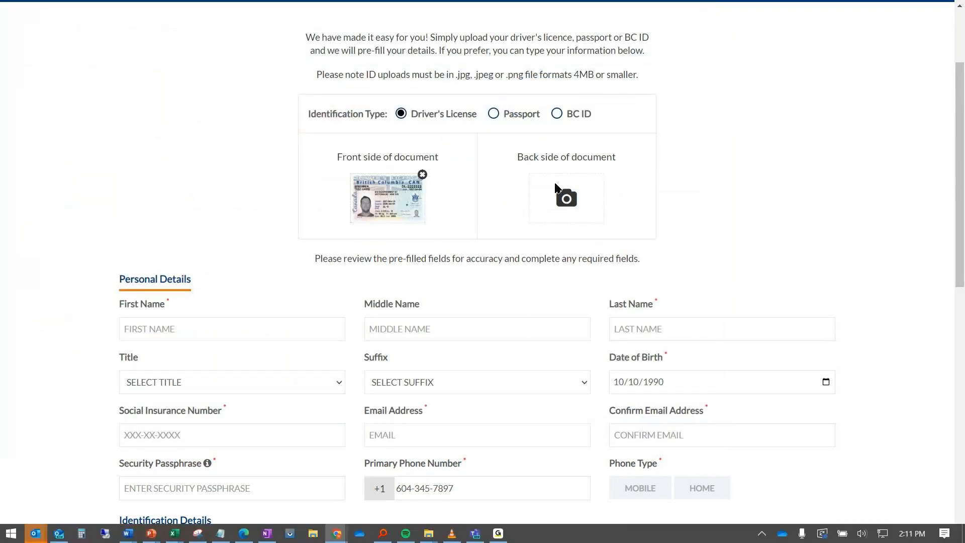
pyautogui.click(420, 106)
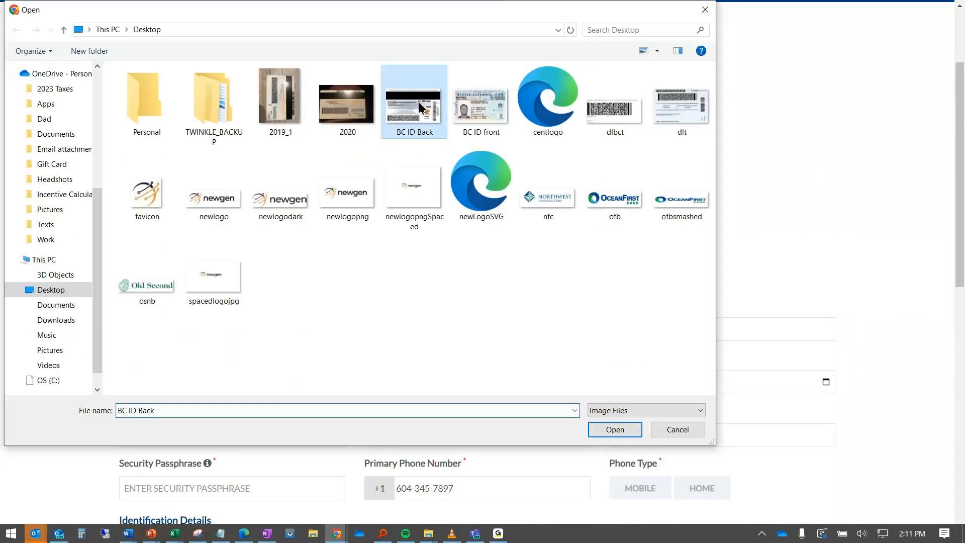
pyautogui.doubleClick(420, 106)
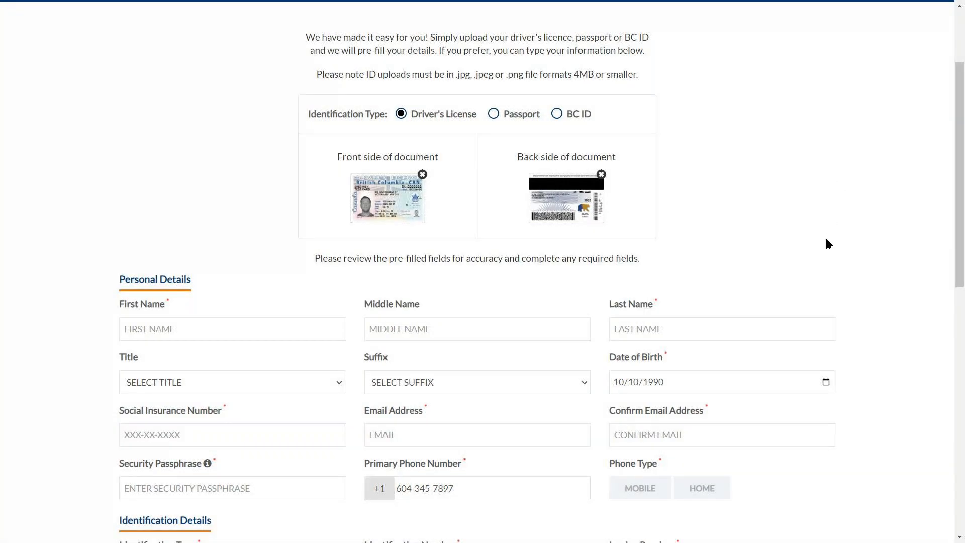
pyautogui.scroll(-2, 829, 244)
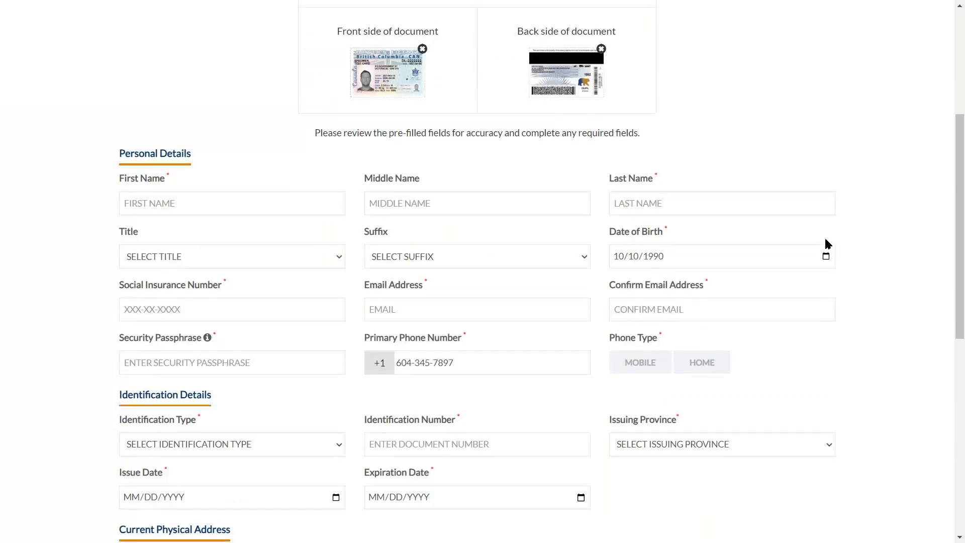
pyautogui.scroll(-1, 829, 244)
pyautogui.scroll(-1, 828, 244)
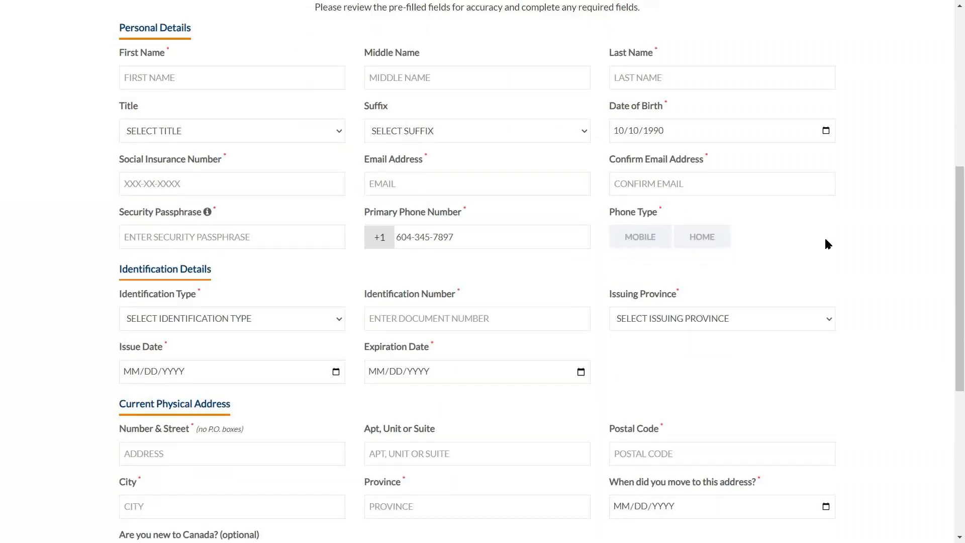
pyautogui.scroll(2, 826, 240)
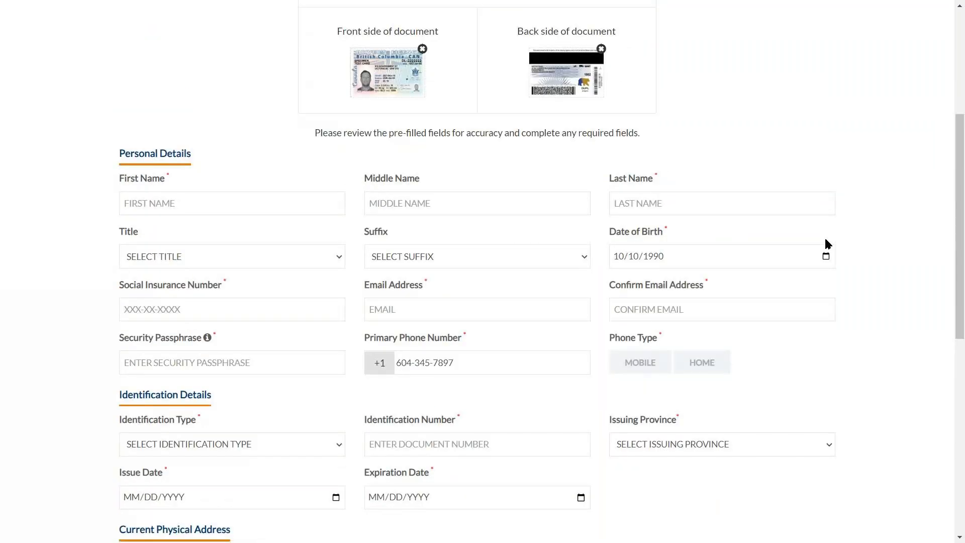
pyautogui.scroll(2, 825, 238)
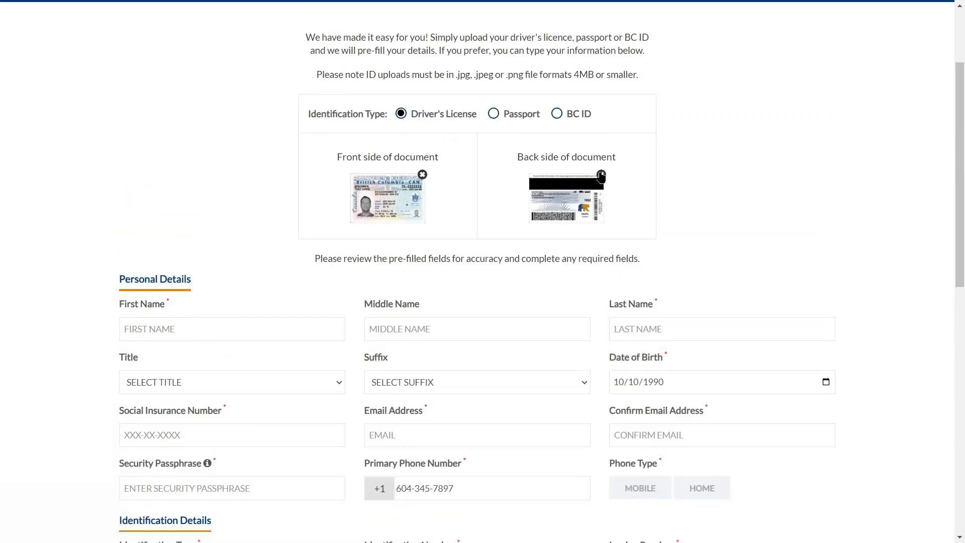
# Enter the applicant's first and last name and select the title MR
pyautogui.scroll(-2, 170, 279)
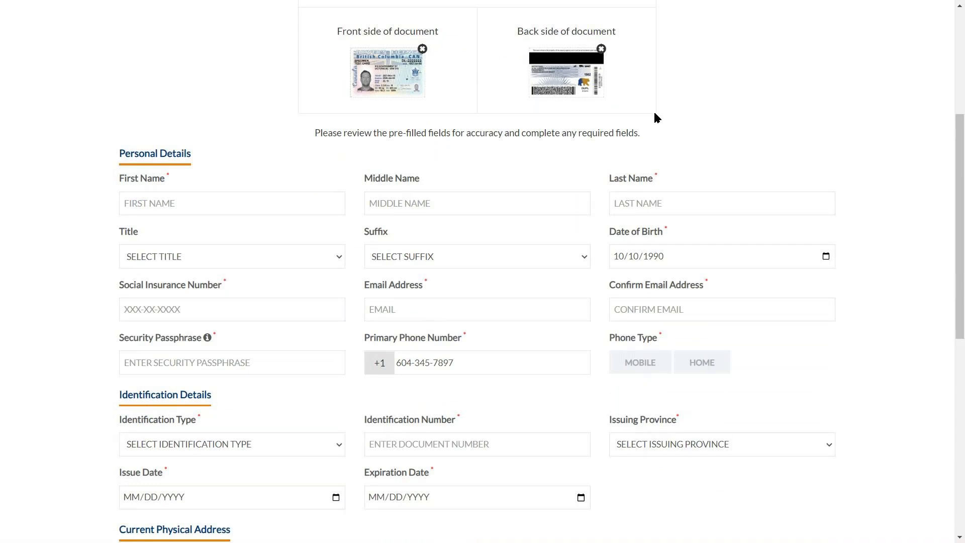
pyautogui.click(208, 204)
pyautogui.press('Tab')
pyautogui.press('Tab')
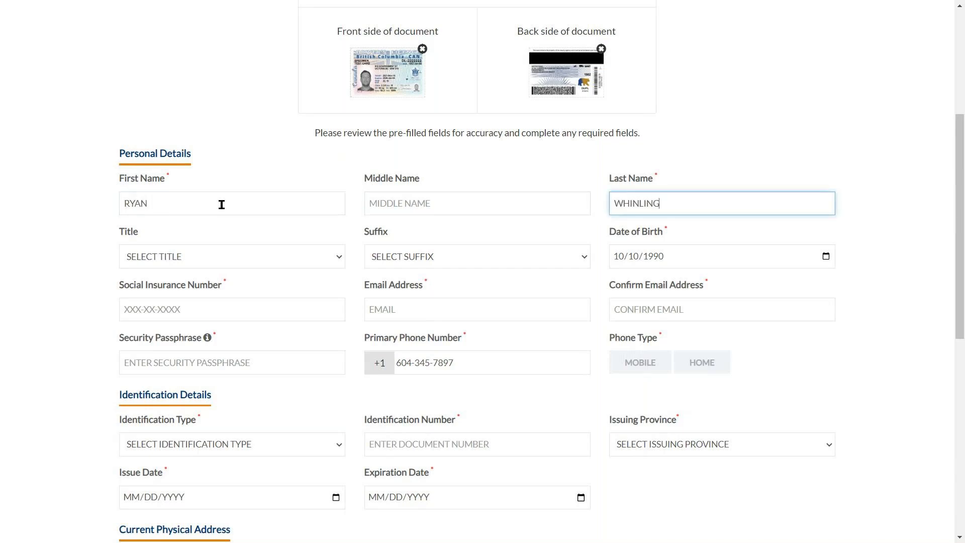
pyautogui.click(292, 255)
pyautogui.click(284, 287)
pyautogui.click(267, 263)
pyautogui.click(258, 298)
# Fill in the SIN, the e-mail address and its confirmation, and the security passphrase
pyautogui.click(251, 309)
pyautogui.write('123456789')
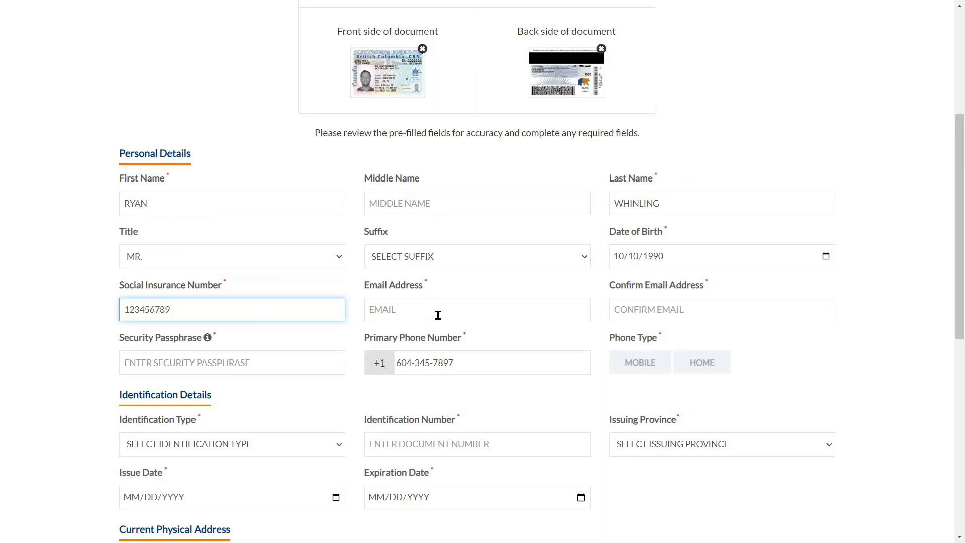
pyautogui.click(463, 319)
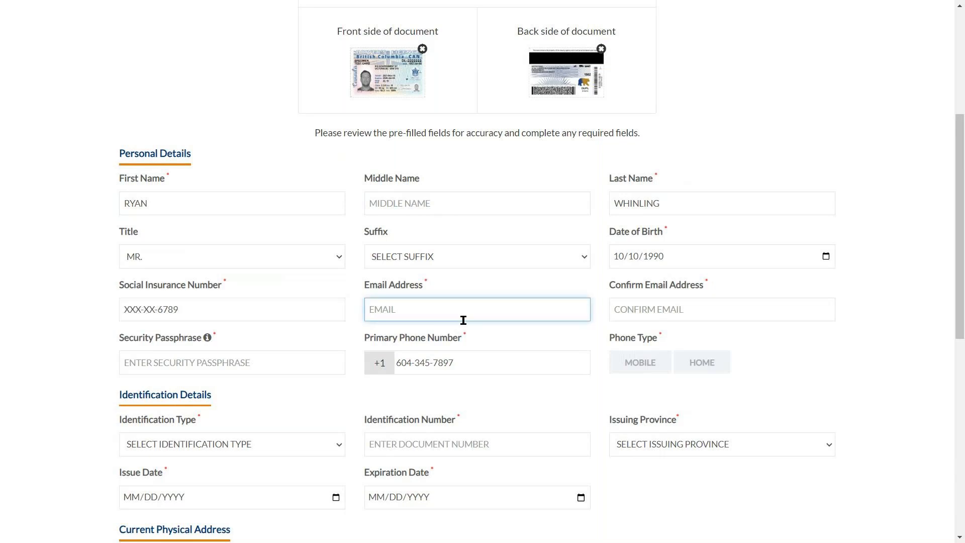
pyautogui.press('Tab')
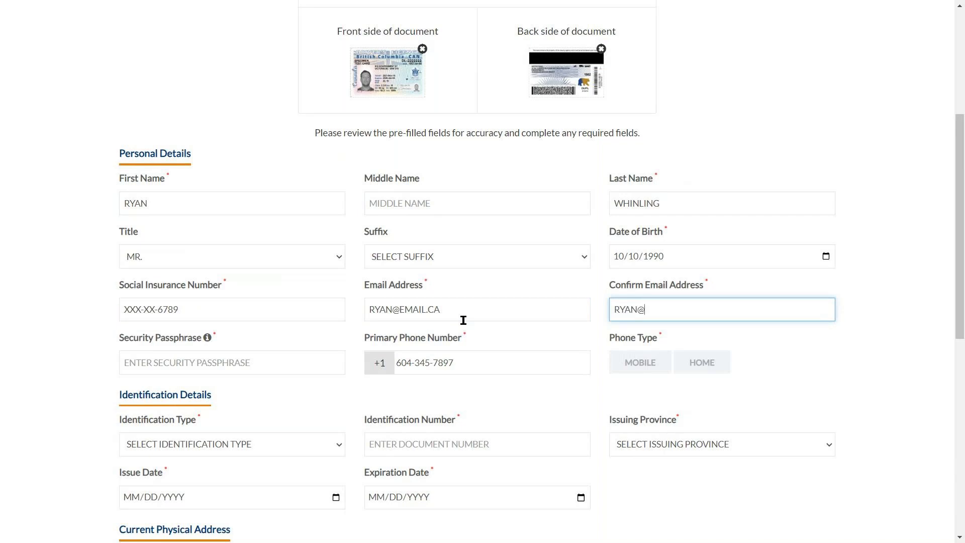
pyautogui.click(270, 362)
pyautogui.write('NEWGEN')
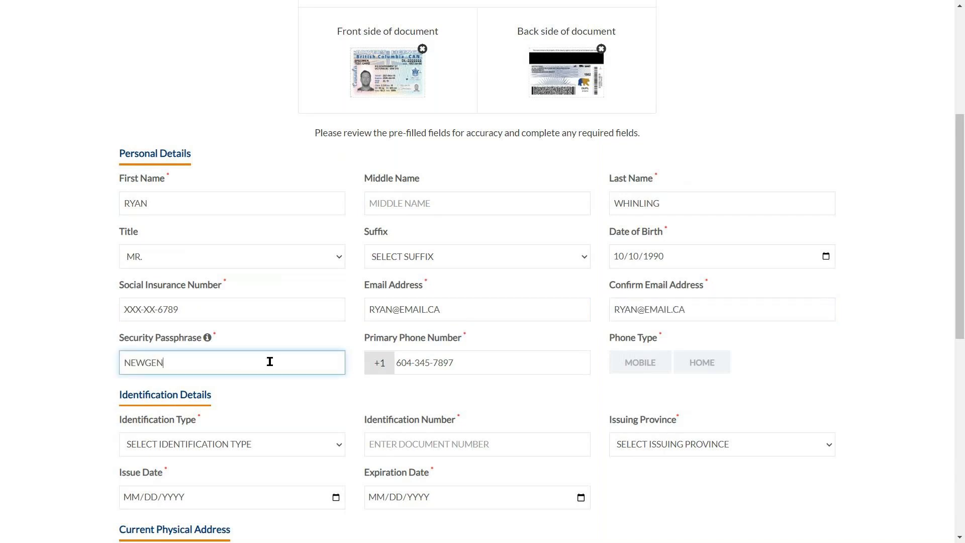
# Set the phone type to Home and the identification type to DRIVER'S LICENSE
pyautogui.click(704, 361)
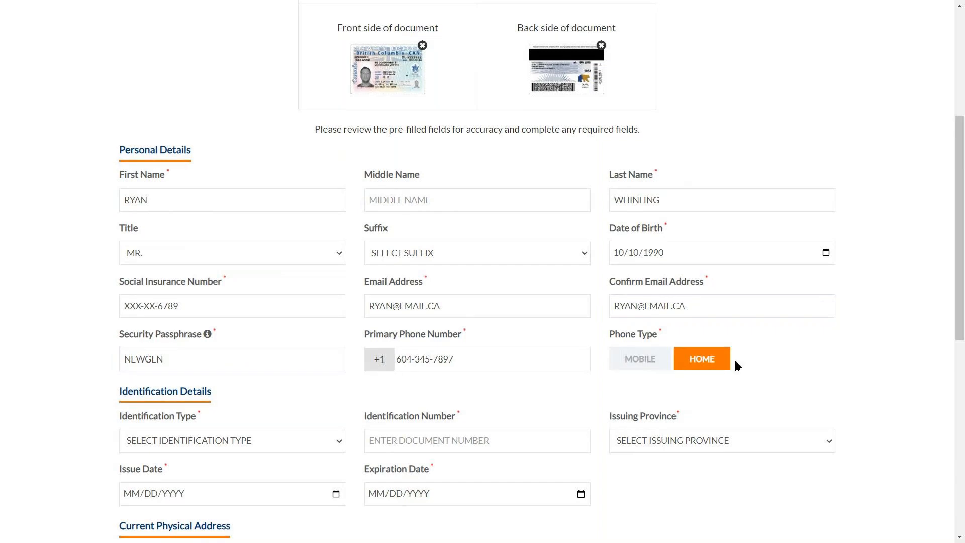
pyautogui.scroll(-2, 252, 367)
pyautogui.click(252, 320)
pyautogui.click(252, 349)
pyautogui.click(436, 323)
# Enter the licence number and choose BRITISH COLUMBIA as the issuing province
pyautogui.click(654, 321)
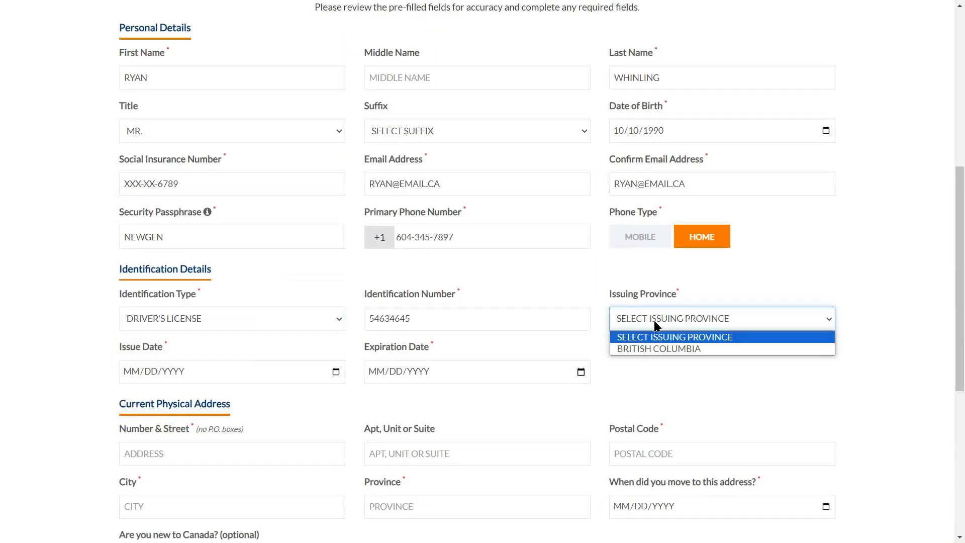
pyautogui.click(643, 349)
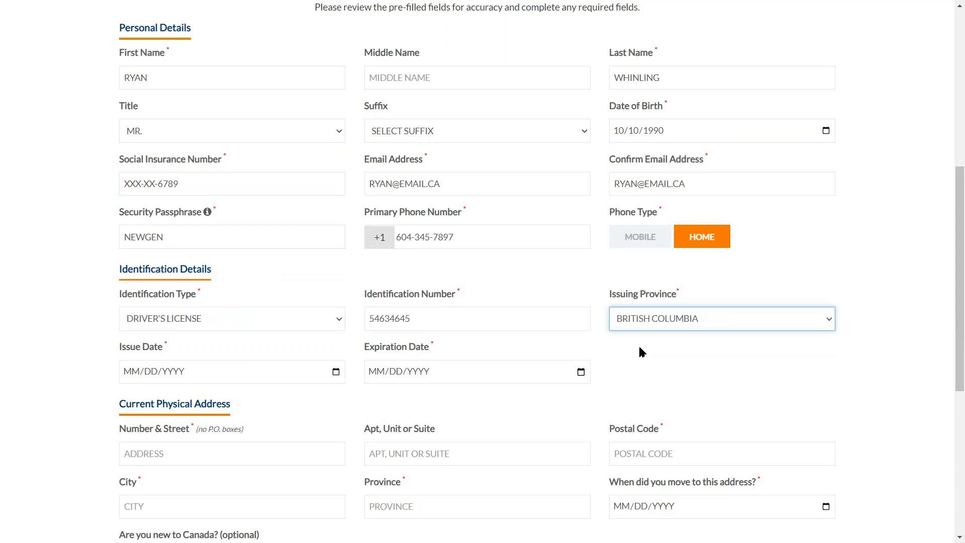
# Set the ID issue date to 01/01/2020 and expiration date to 01/01/2025
pyautogui.click(247, 376)
pyautogui.write('01/01')
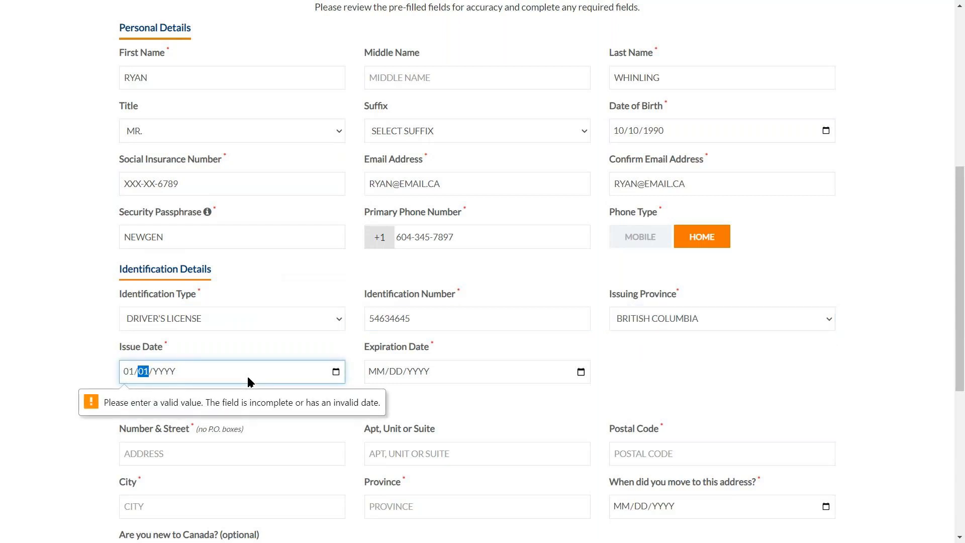
pyautogui.write('/1990')
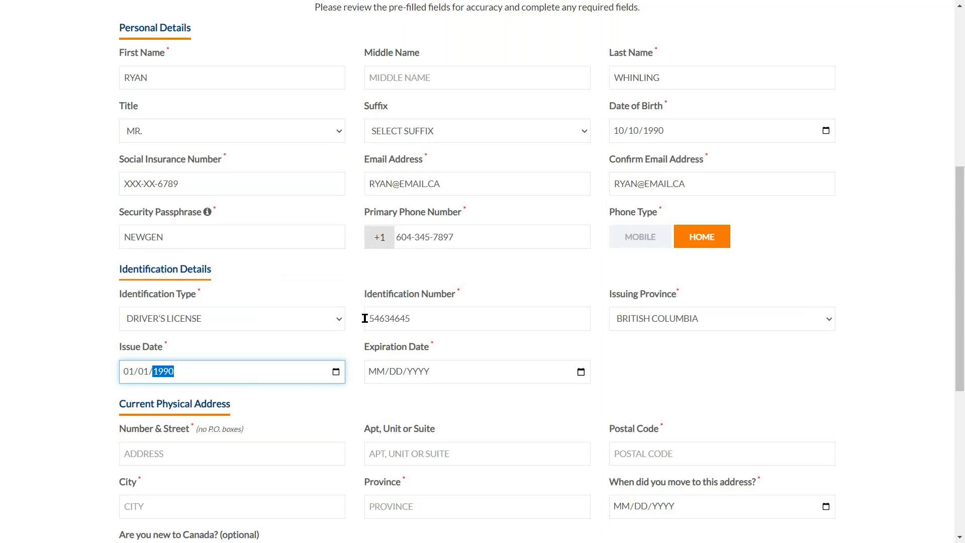
pyautogui.click(380, 373)
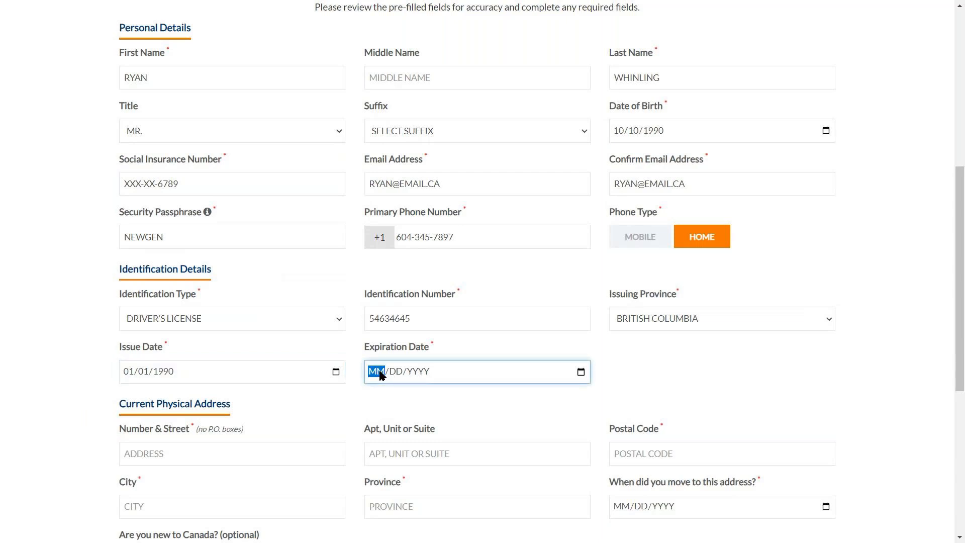
pyautogui.click(240, 372)
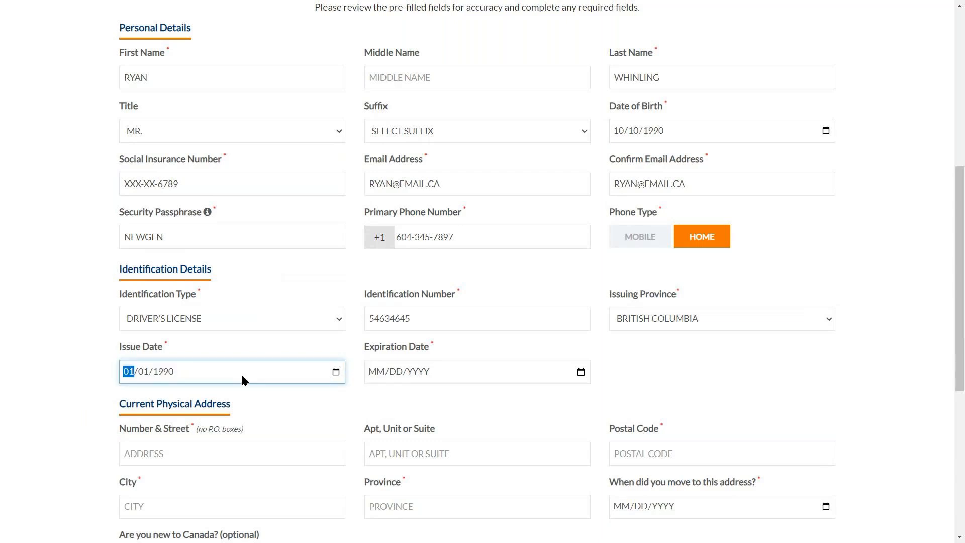
pyautogui.press('Tab')
pyautogui.press('Tab')
pyautogui.press('BackSpace')
pyautogui.write('2020')
pyautogui.press('Tab')
pyautogui.write('01012020')
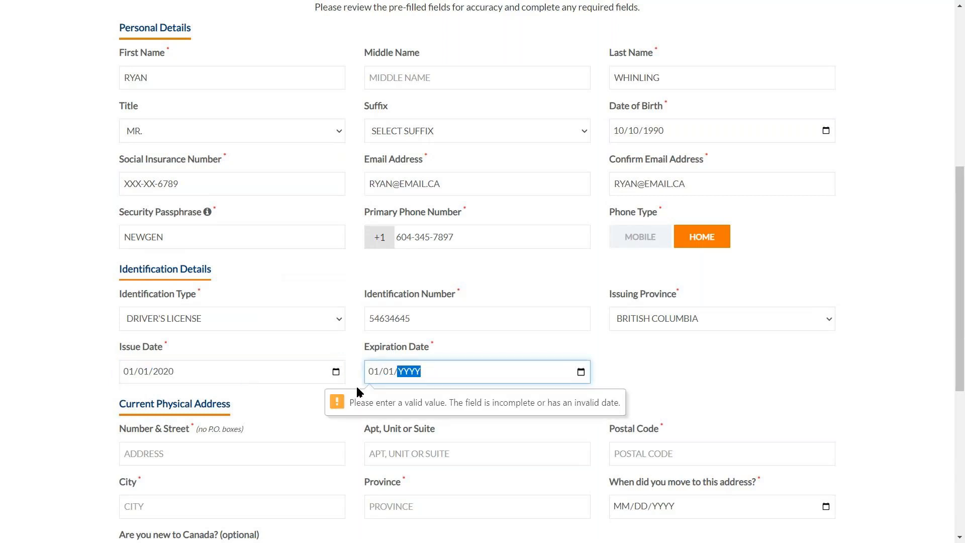
pyautogui.press('BackSpace')
pyautogui.write('2020')
pyautogui.press('BackSpace')
pyautogui.write('2025')
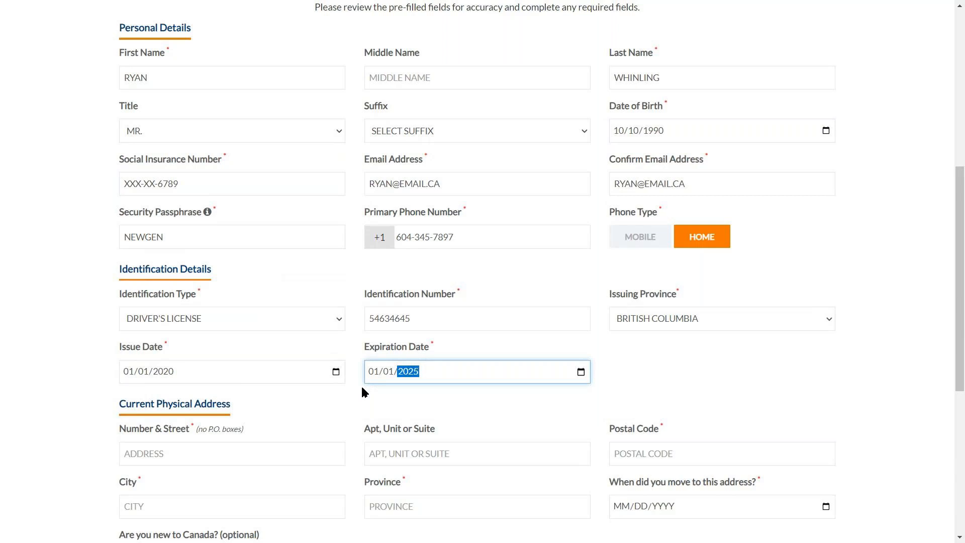
pyautogui.scroll(-5, 653, 380)
# Enter the current street address, postal code, city and province
pyautogui.click(186, 201)
pyautogui.write('1')
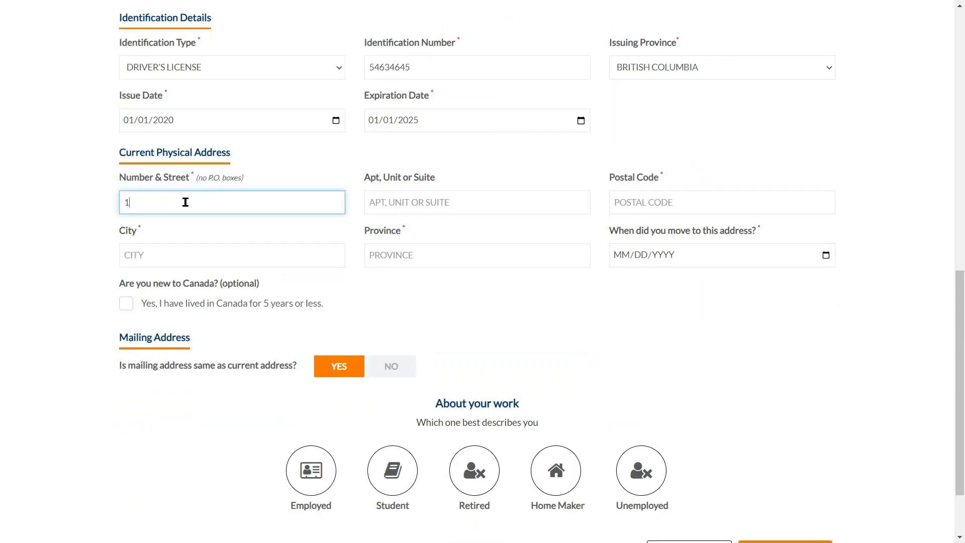
pyautogui.write('23 MAIN')
pyautogui.press('Tab')
pyautogui.press('Tab')
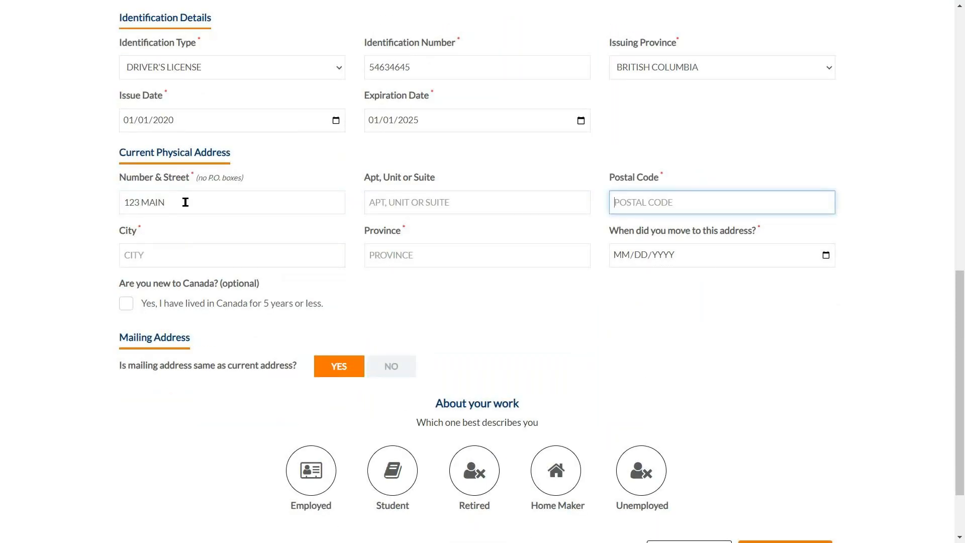
pyautogui.write('A5A5A5')
pyautogui.click(297, 252)
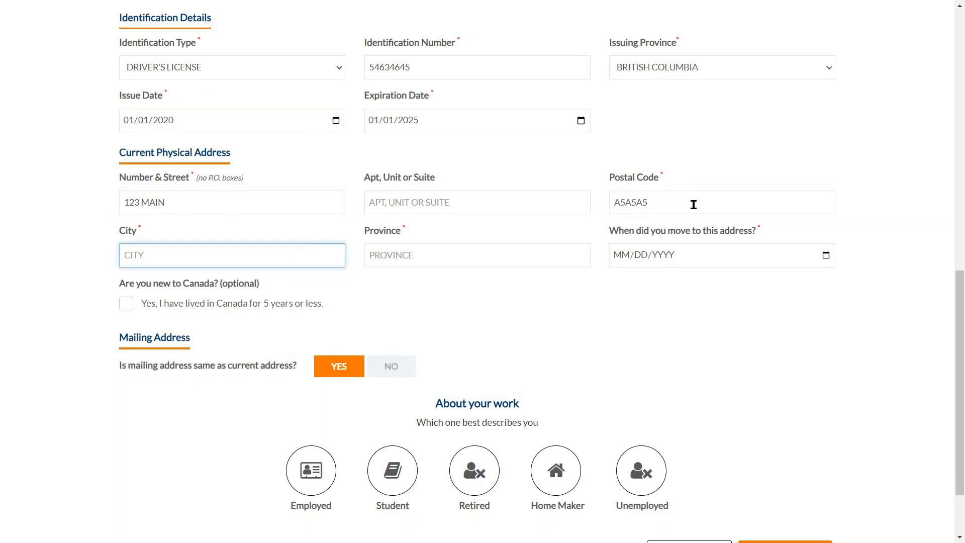
pyautogui.write('TORN')
pyautogui.press('BackSpace')
pyautogui.write('ONTO')
pyautogui.press('Tab')
pyautogui.write('OTTOWA')
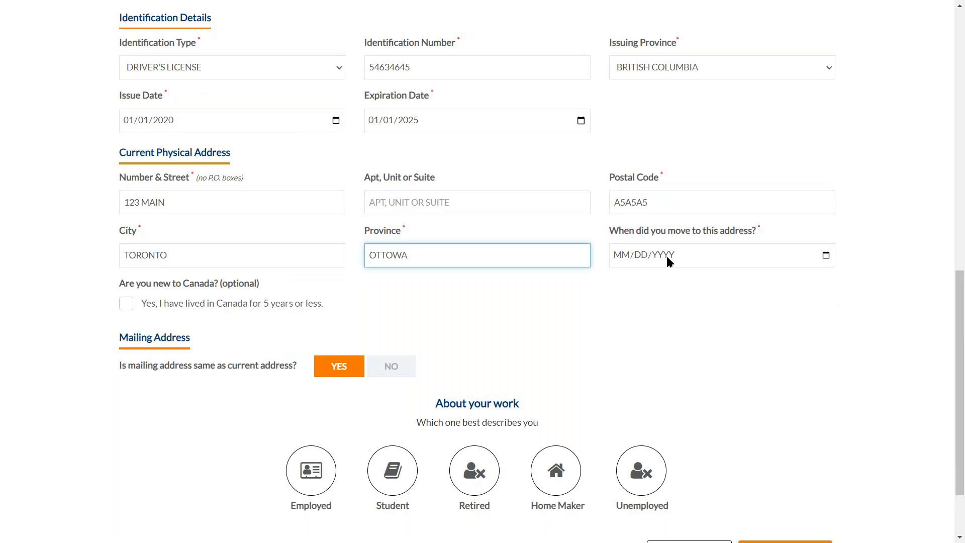
pyautogui.click(593, 293)
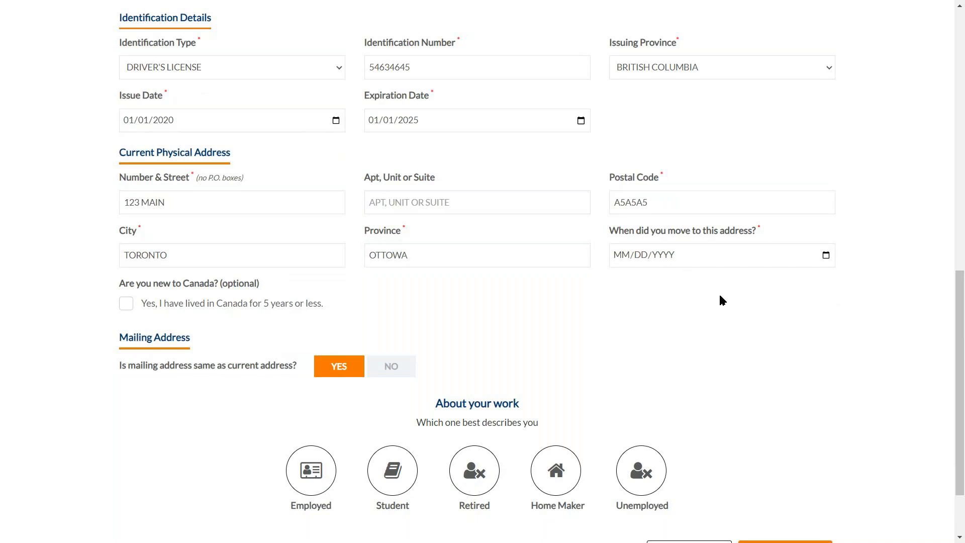
# Set the move-in date to 04/29/2024 and mark the applicant as new to Canada
pyautogui.scroll(-2, 723, 300)
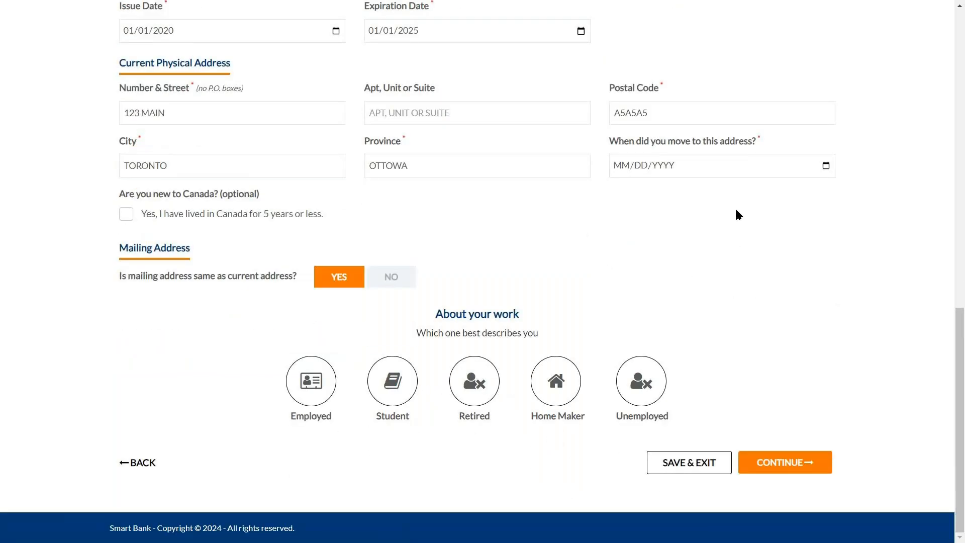
pyautogui.click(614, 165)
pyautogui.click(825, 166)
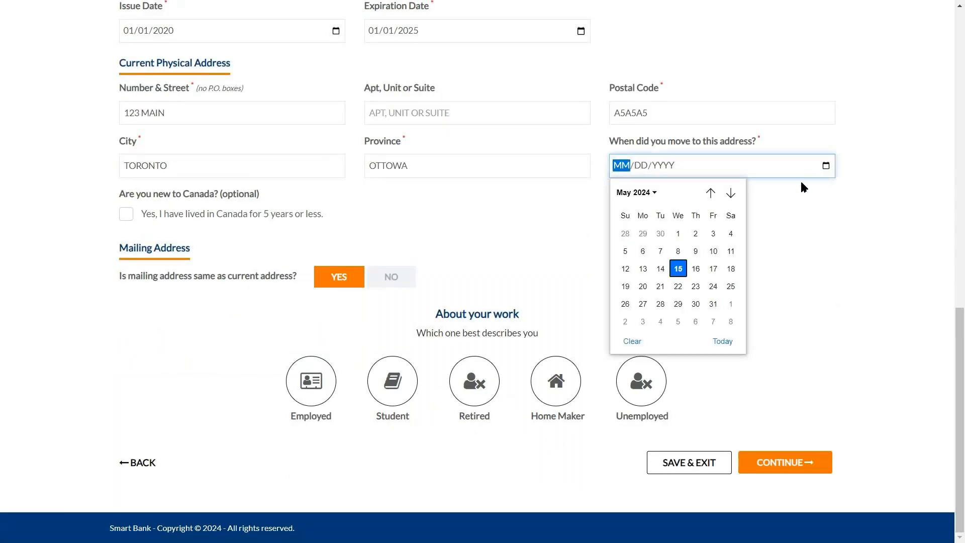
pyautogui.click(645, 235)
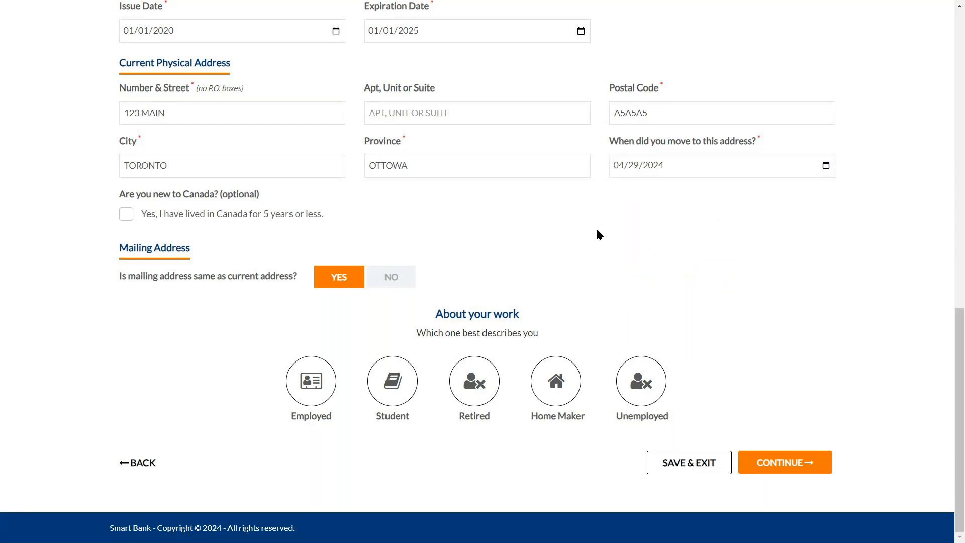
pyautogui.click(130, 213)
# Mark the applicant Employed with employer ABC, occupation MANAGER and industry CONSTRUCTION
pyautogui.click(304, 397)
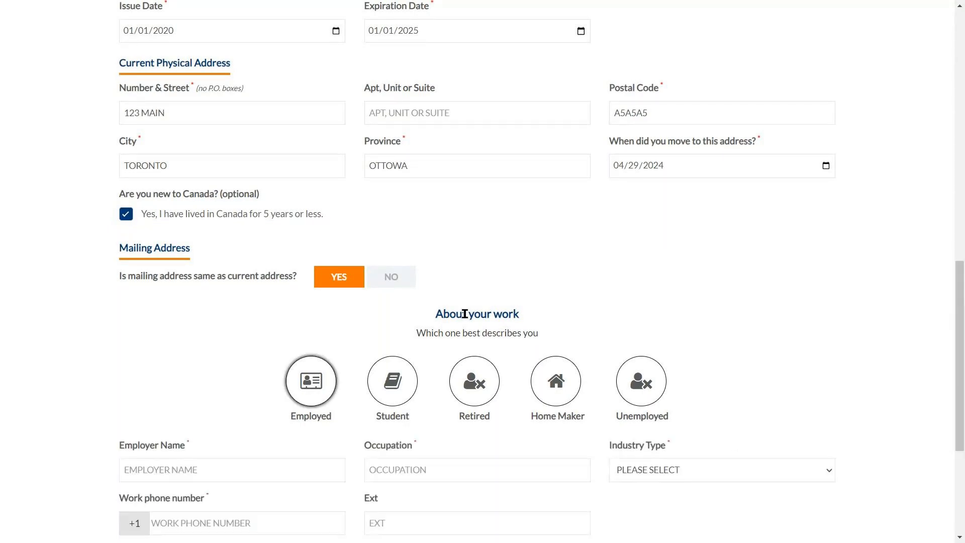
pyautogui.scroll(-5, 517, 280)
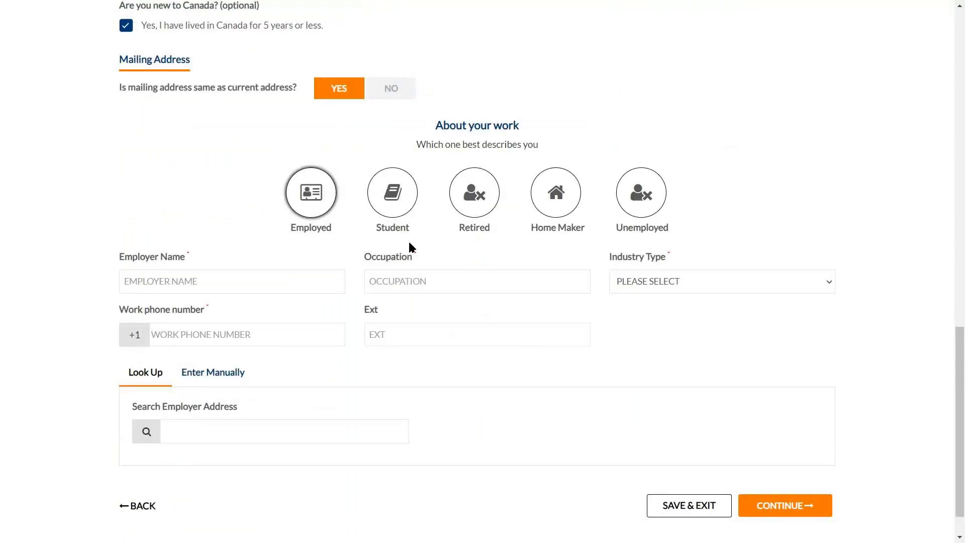
pyautogui.click(408, 219)
pyautogui.click(303, 345)
pyautogui.scroll(-3, 428, 384)
pyautogui.click(253, 285)
pyautogui.write('ABC')
pyautogui.press('Tab')
pyautogui.write('MANAGER')
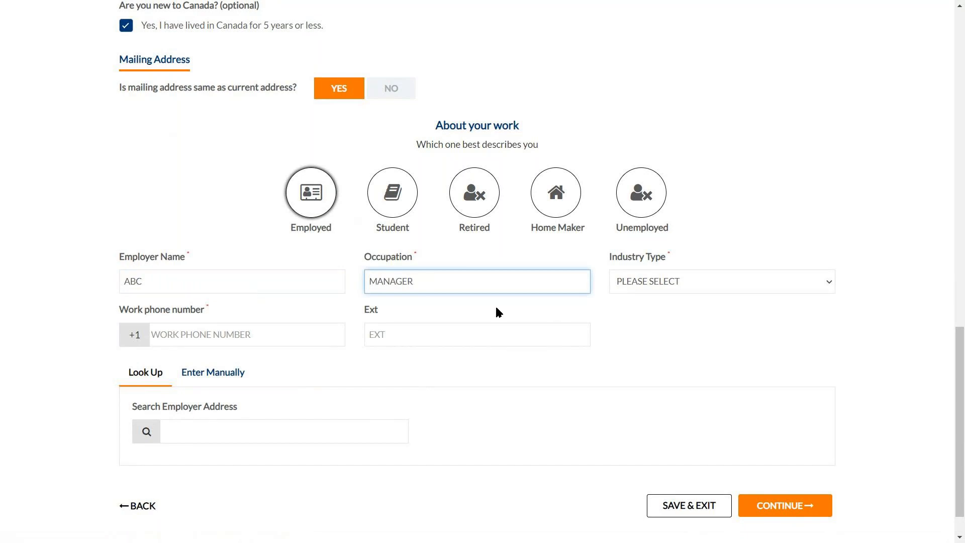
pyautogui.click(654, 282)
pyautogui.click(655, 336)
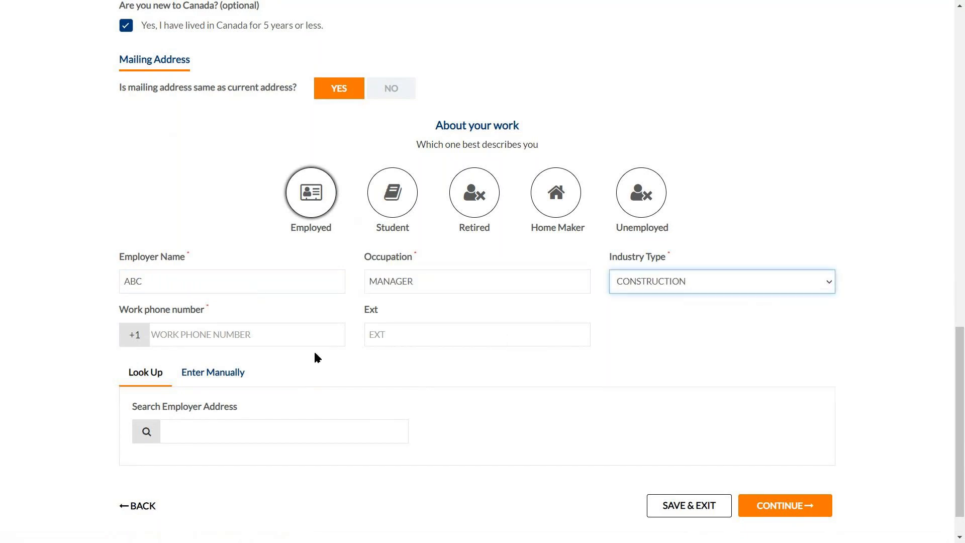
# Add the work phone number and first suggested employer address, then submit the work details
pyautogui.click(297, 344)
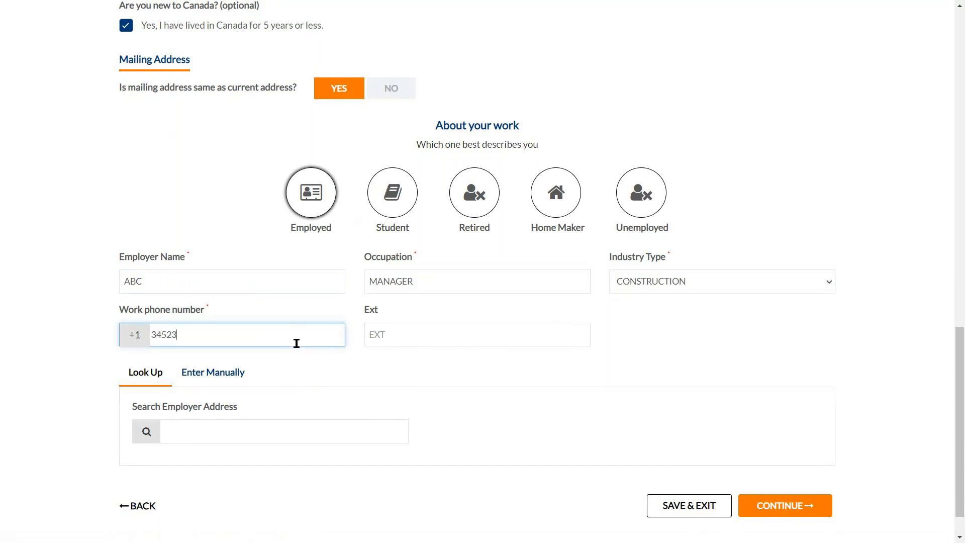
pyautogui.click(496, 366)
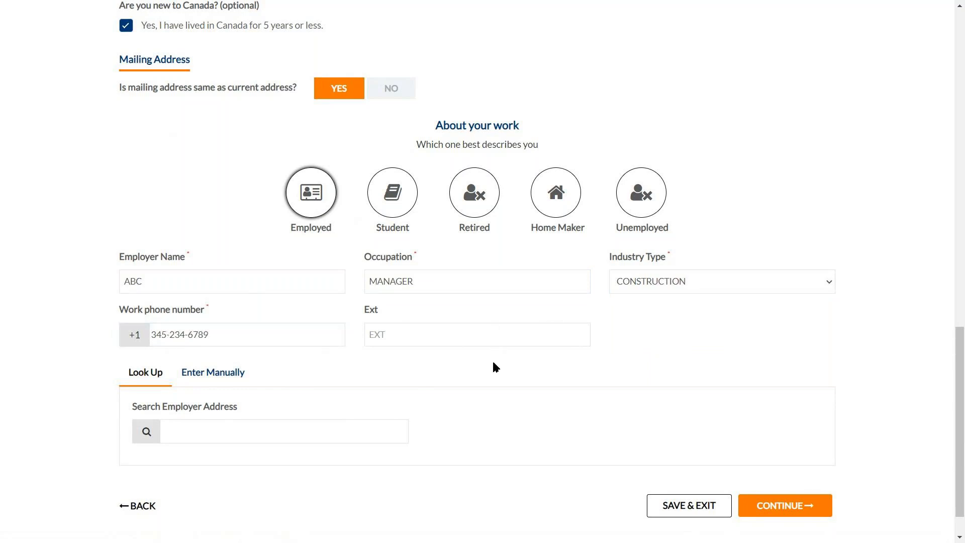
pyautogui.scroll(-1, 493, 367)
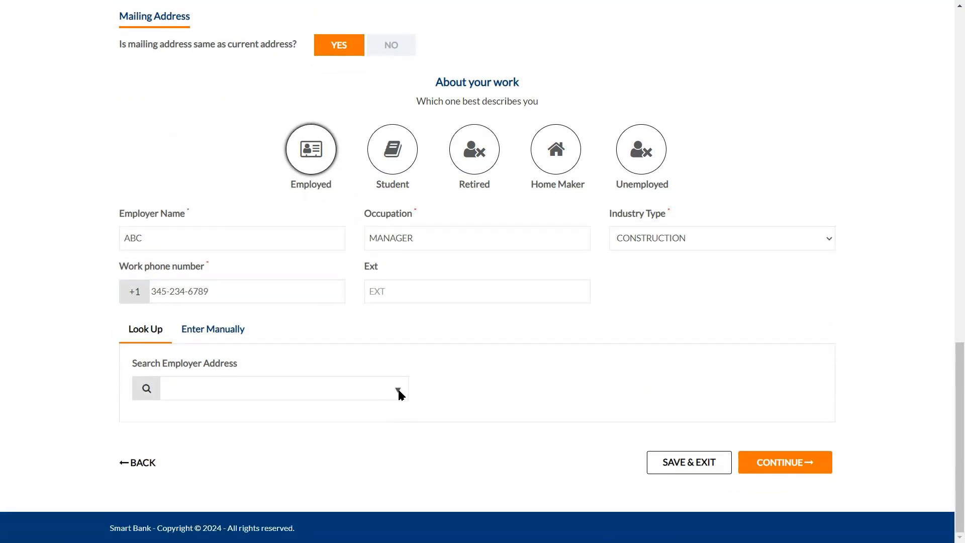
pyautogui.click(382, 393)
pyautogui.write('L4')
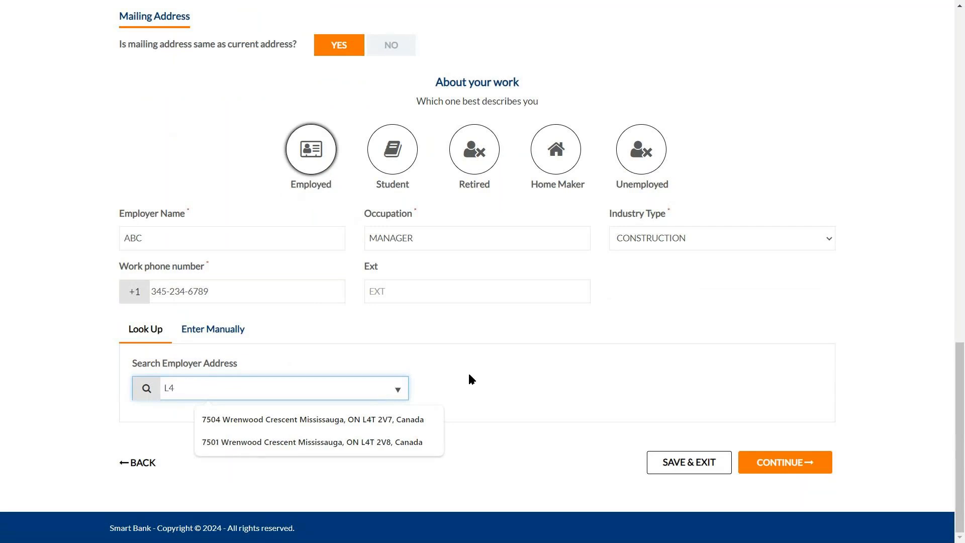
pyautogui.click(217, 418)
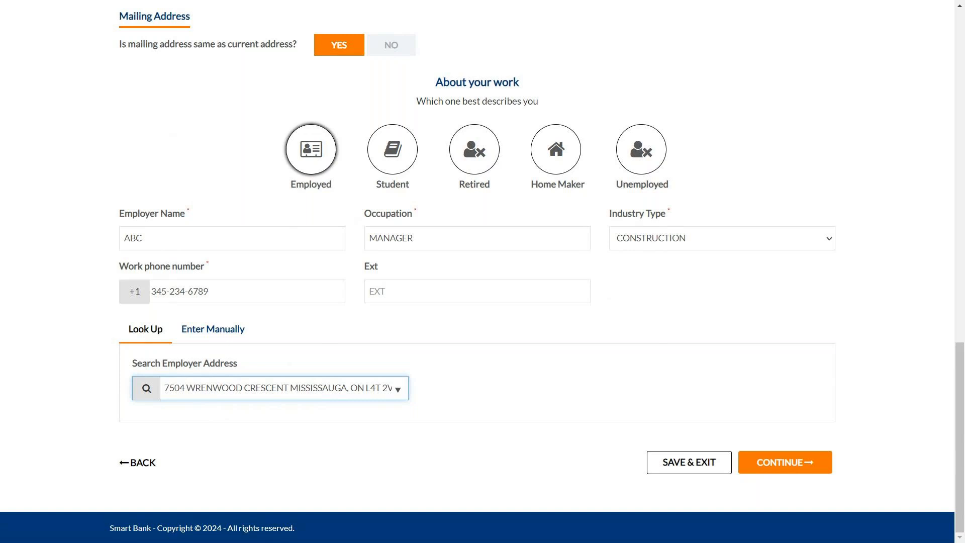
pyautogui.click(810, 460)
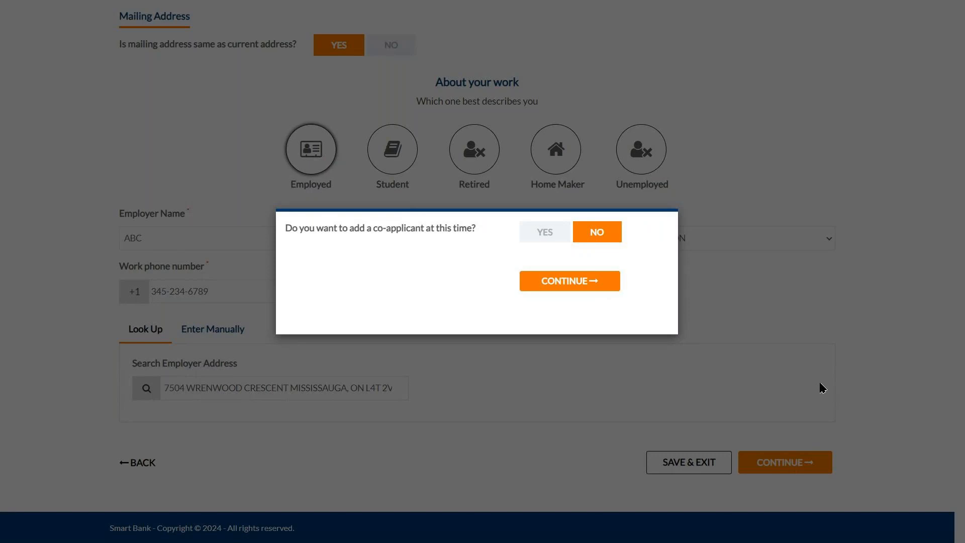
# Decline adding a co-applicant and a beneficiary to reach Review And Submit
pyautogui.click(534, 238)
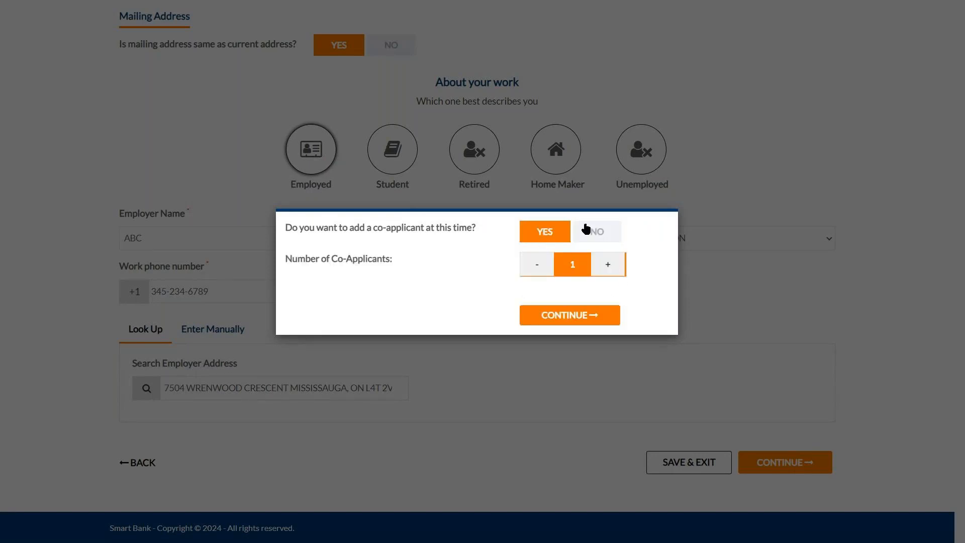
pyautogui.click(586, 231)
pyautogui.click(595, 285)
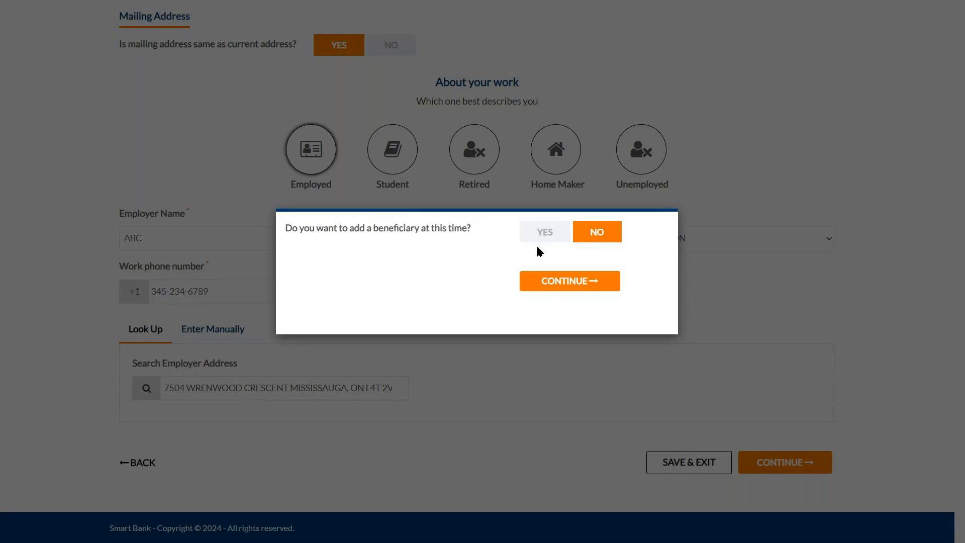
pyautogui.click(568, 287)
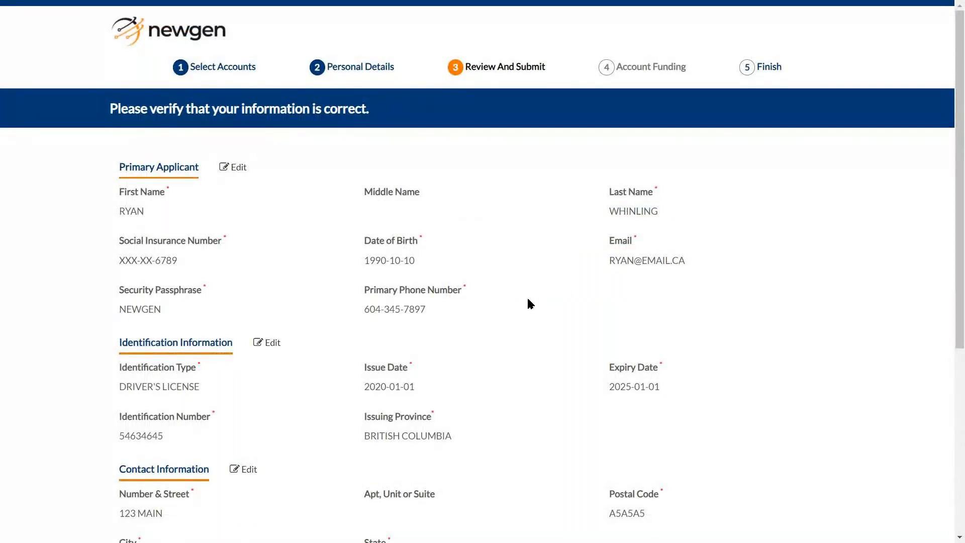
# Review the applicant details, cancel a Primary Applicant edit, and give member consent for validation
pyautogui.scroll(-1, 528, 303)
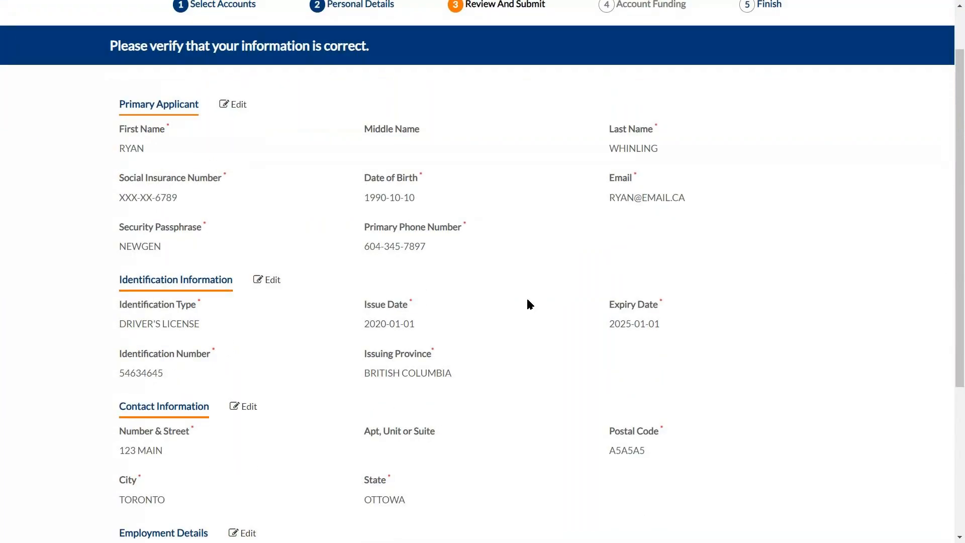
pyautogui.click(242, 107)
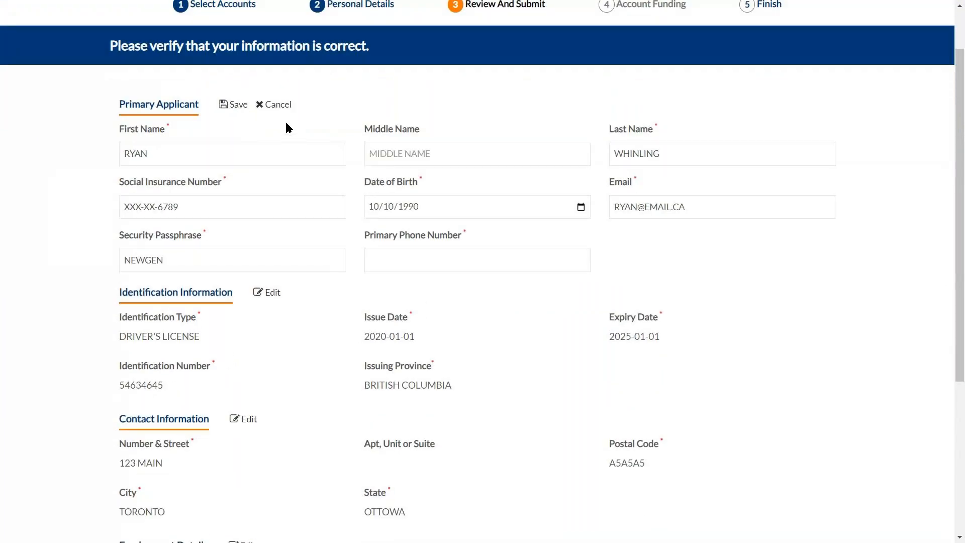
pyautogui.click(278, 105)
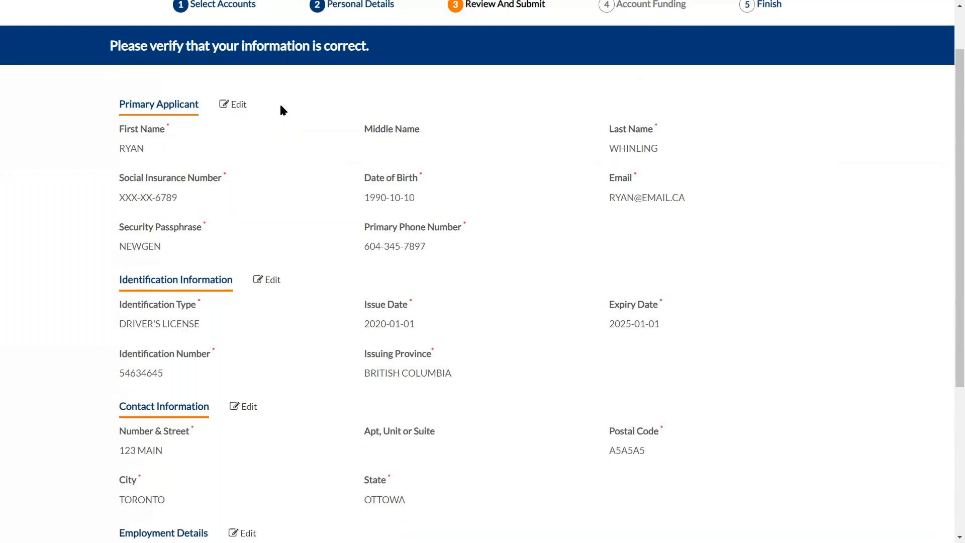
pyautogui.scroll(-2, 287, 161)
pyautogui.scroll(-2, 294, 167)
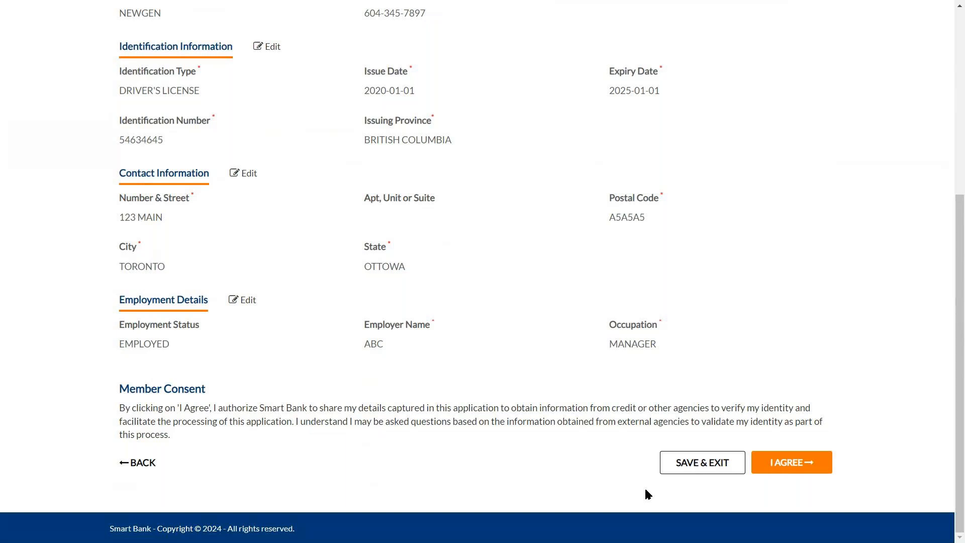
pyautogui.click(804, 468)
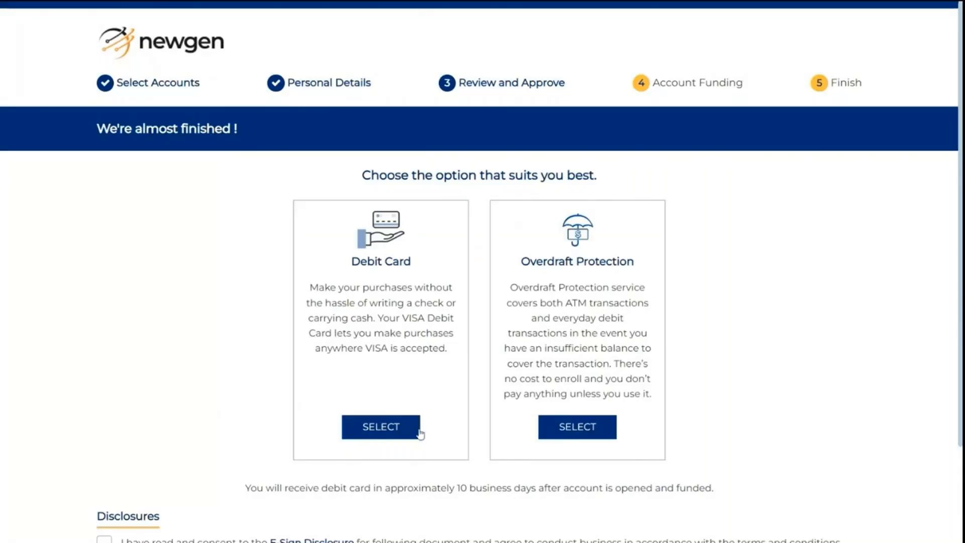
# Choose to add a debit card once the We're almost finished page appears
pyautogui.click(413, 431)
# Have the debit card mailed and opt in to overdraft protection on debit transactions
pyautogui.click(336, 404)
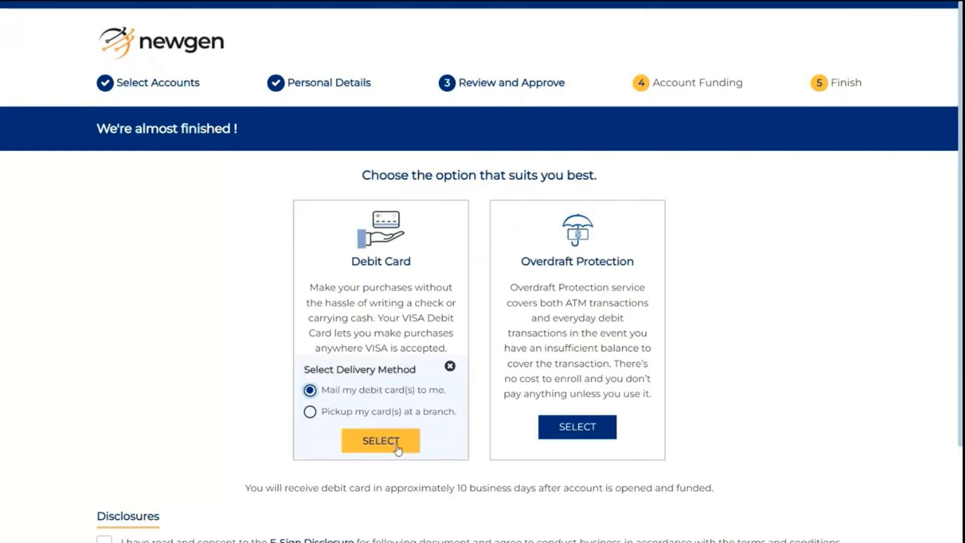
pyautogui.click(381, 451)
pyautogui.click(577, 427)
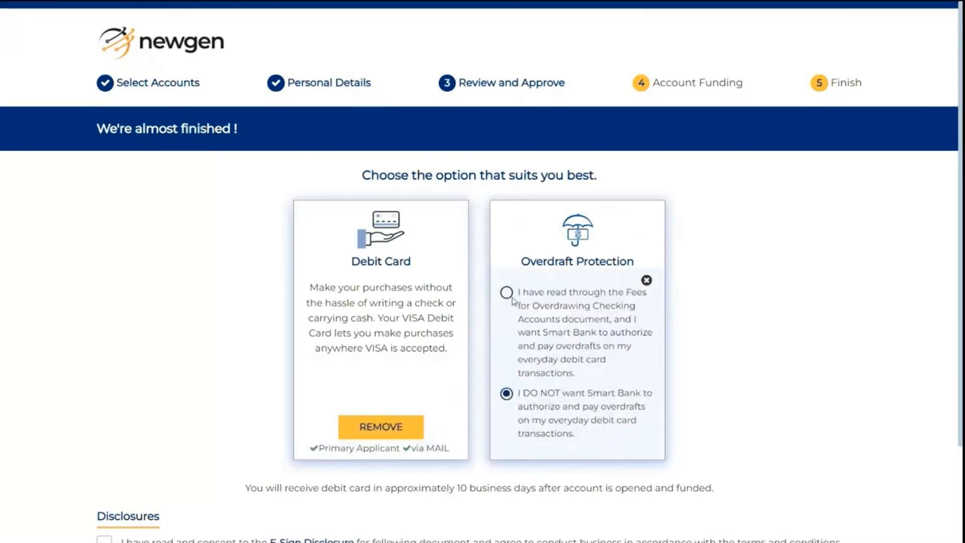
pyautogui.click(512, 297)
# Accept the E-Sign Disclosure and all listed disclosure documents, then continue to signing
pyautogui.scroll(-1, 817, 388)
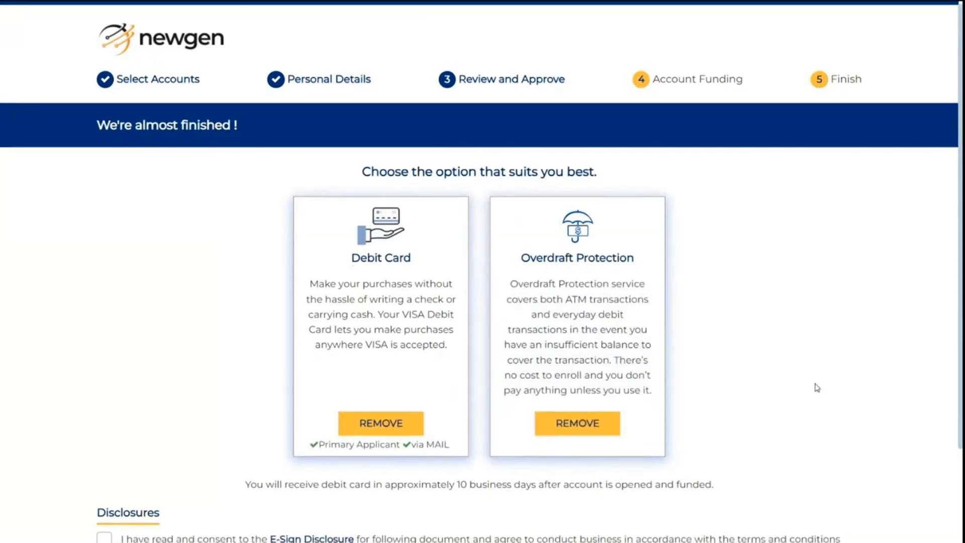
pyautogui.scroll(-2, 817, 387)
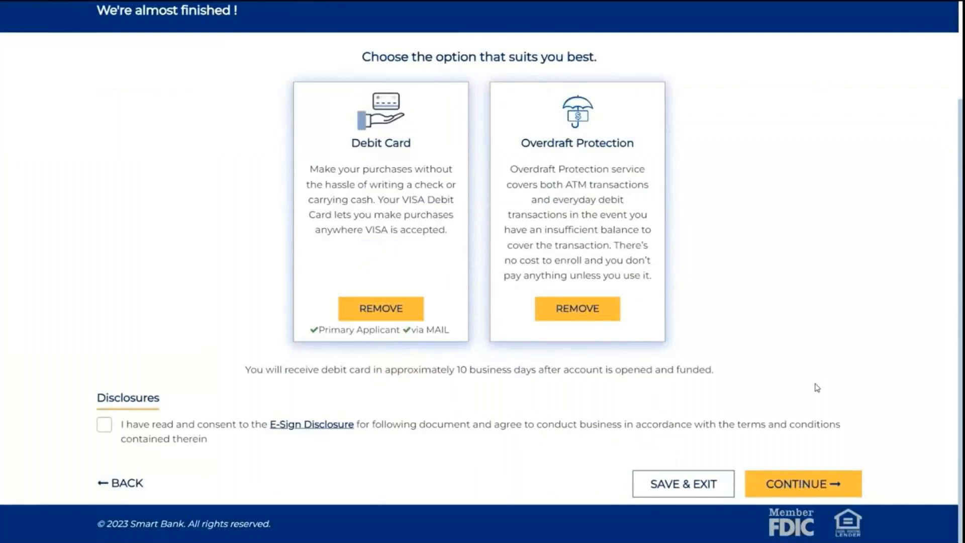
pyautogui.click(104, 426)
pyautogui.scroll(-1, 107, 426)
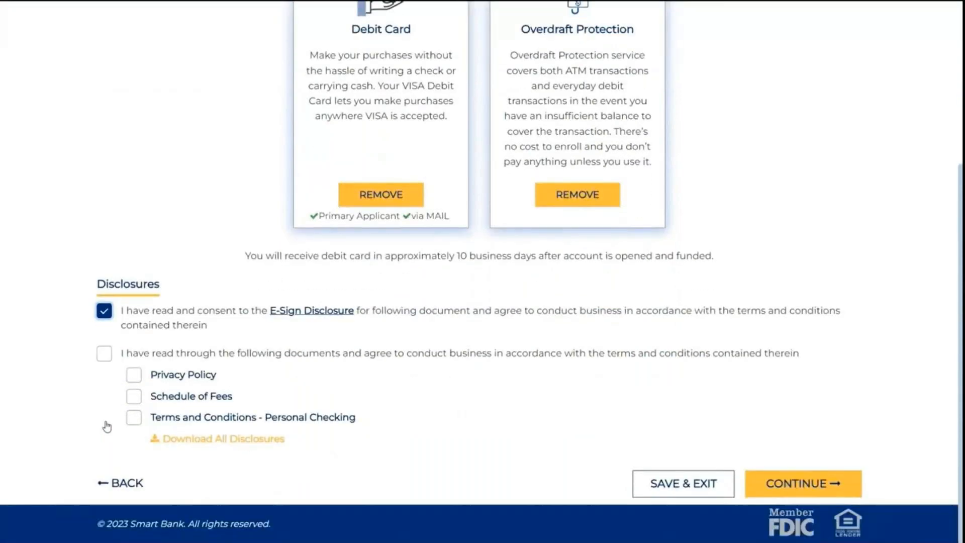
pyautogui.click(104, 363)
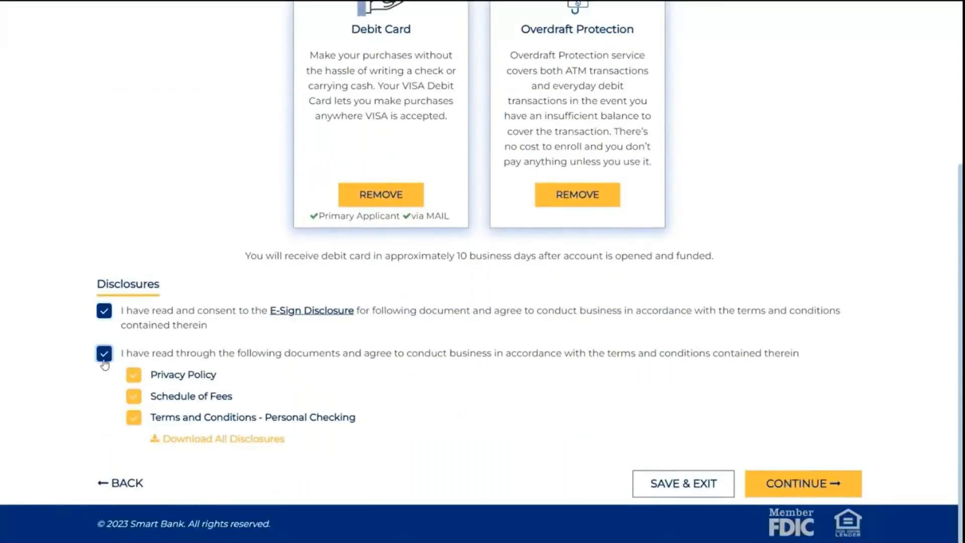
pyautogui.click(809, 489)
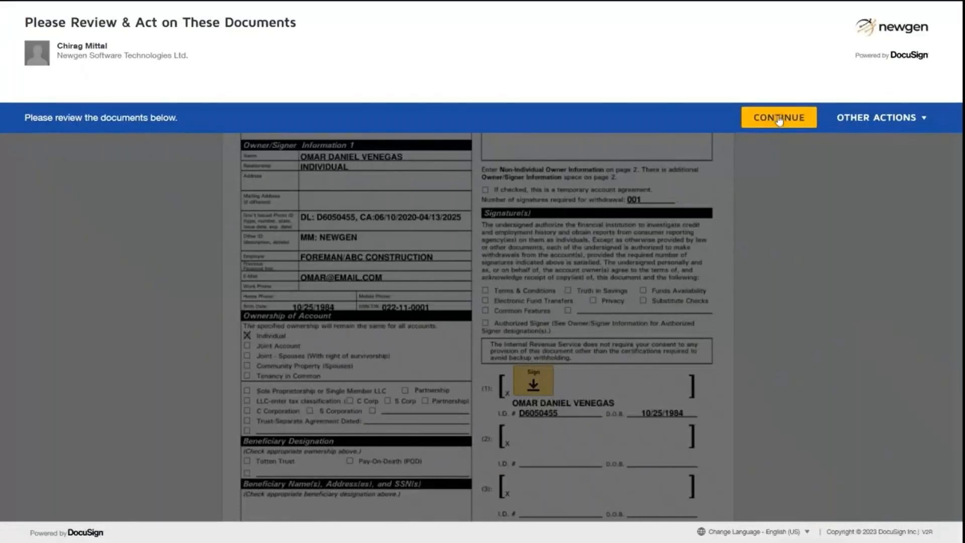
# Review the Account Agreement in DocuSign, place the signature, and finish
pyautogui.click(779, 119)
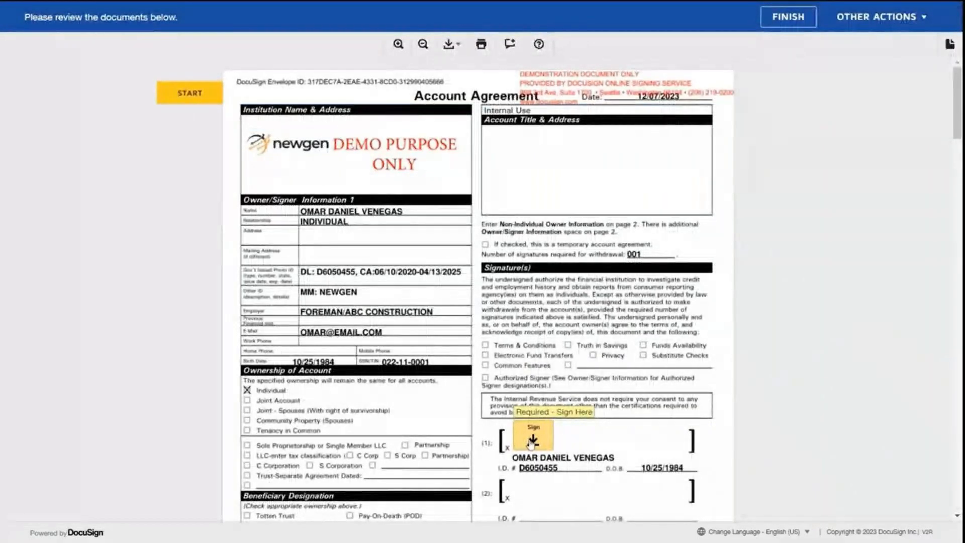
pyautogui.click(532, 444)
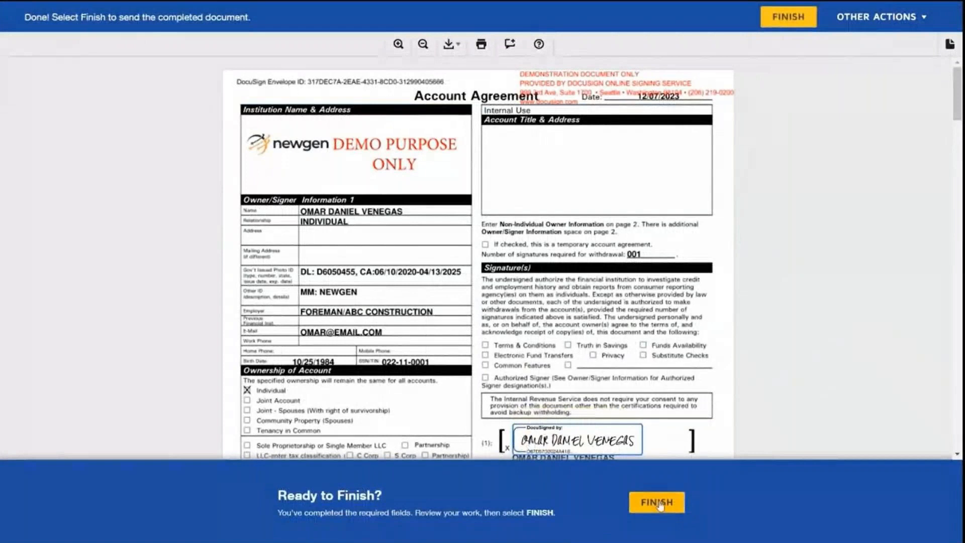
pyautogui.click(660, 504)
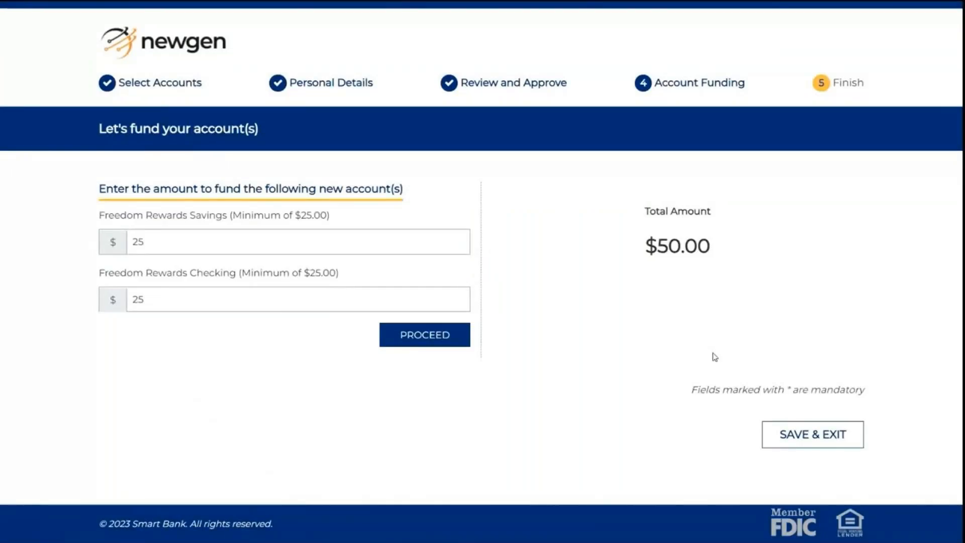
# Fund savings and checking with $25 each ($50.00) by external ACH transfer, accepting the ACH terms
pyautogui.click(418, 243)
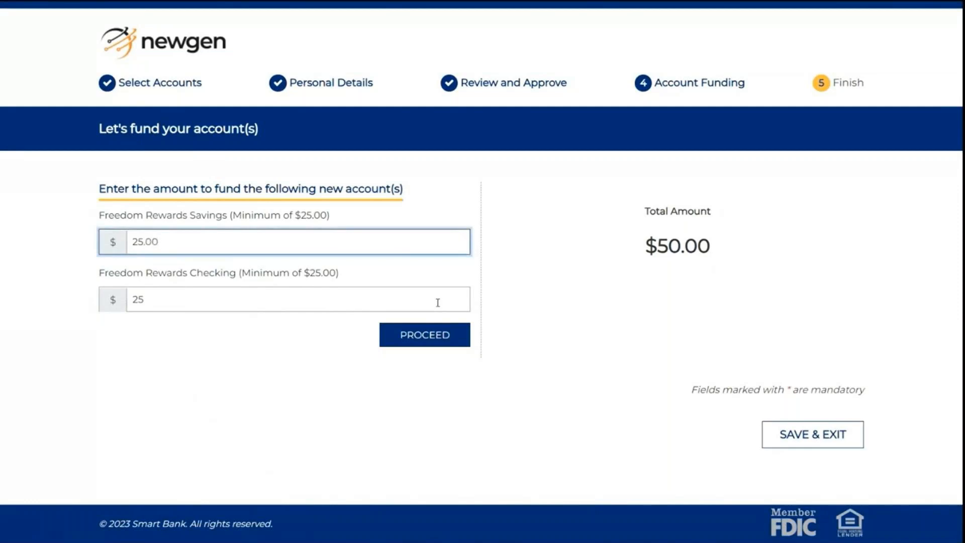
pyautogui.click(443, 334)
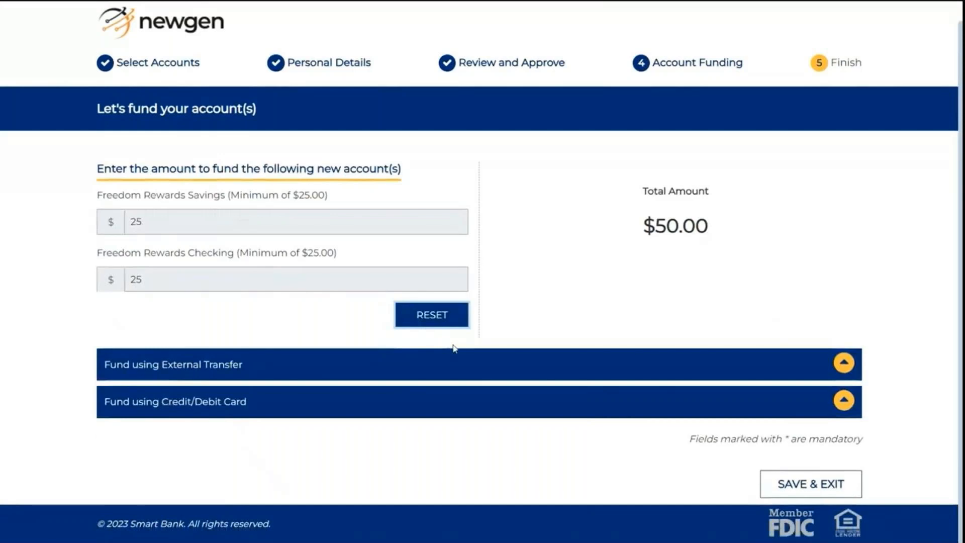
pyautogui.click(203, 376)
pyautogui.click(128, 402)
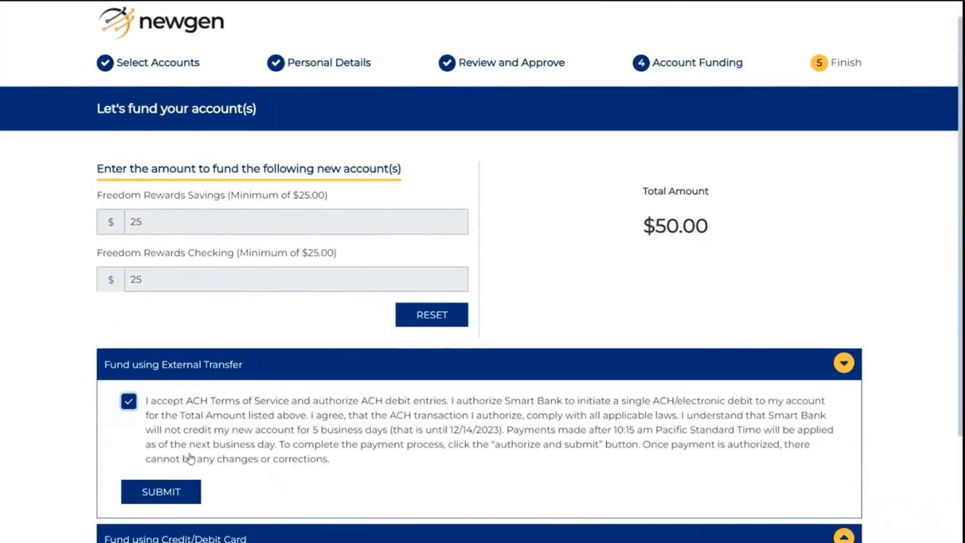
pyautogui.click(196, 492)
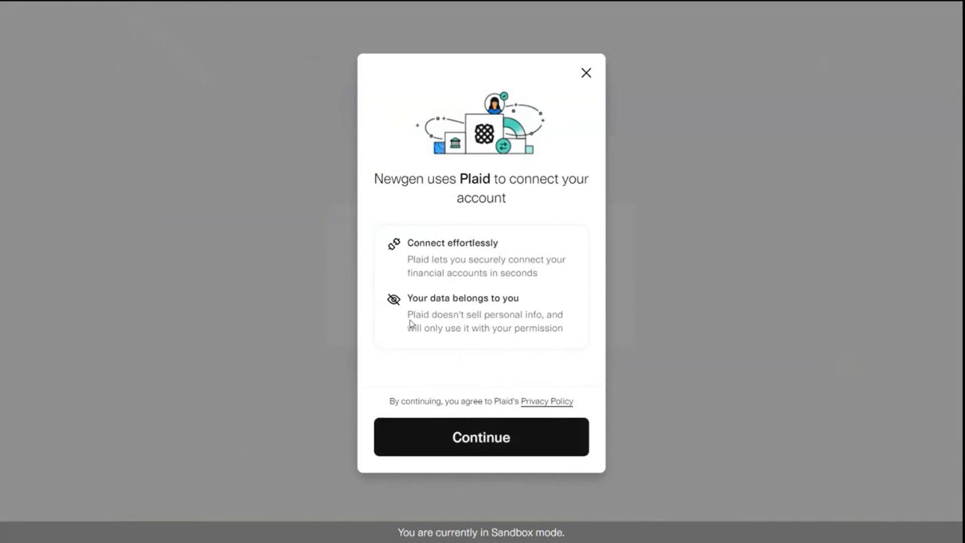
# Link Regions Bank through Plaid with the sandbox online ID and password, granting access to both accounts
pyautogui.click(498, 437)
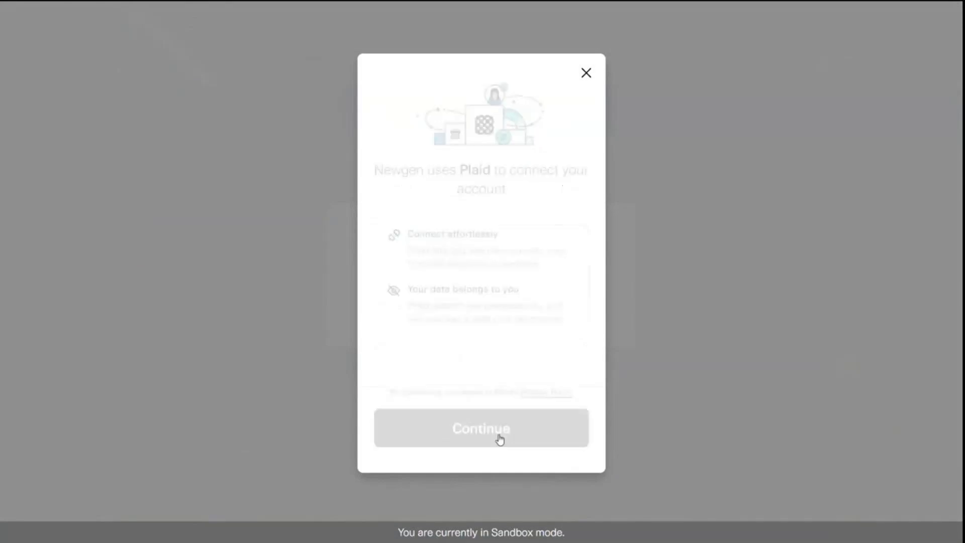
pyautogui.click(443, 399)
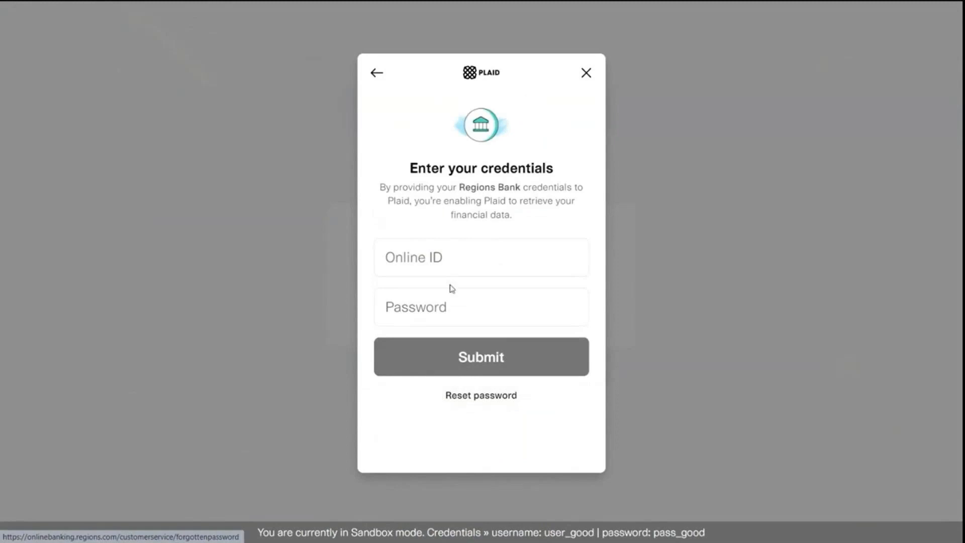
pyautogui.click(438, 260)
pyautogui.write('user')
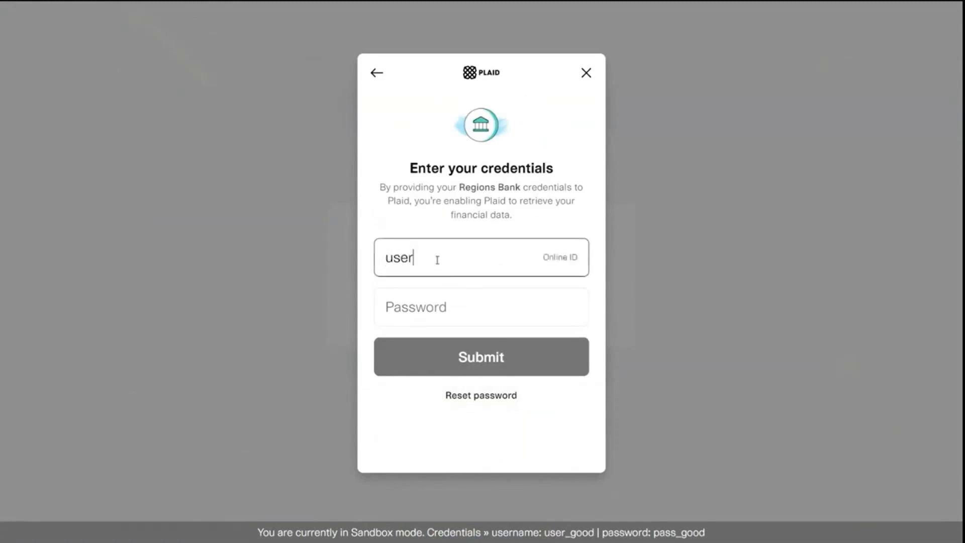
pyautogui.write(')good')
pyautogui.press('BackSpace')
pyautogui.press('BackSpace')
pyautogui.press('BackSpace')
pyautogui.press('BackSpace')
pyautogui.press('BackSpace')
pyautogui.write('_good')
pyautogui.press('Tab')
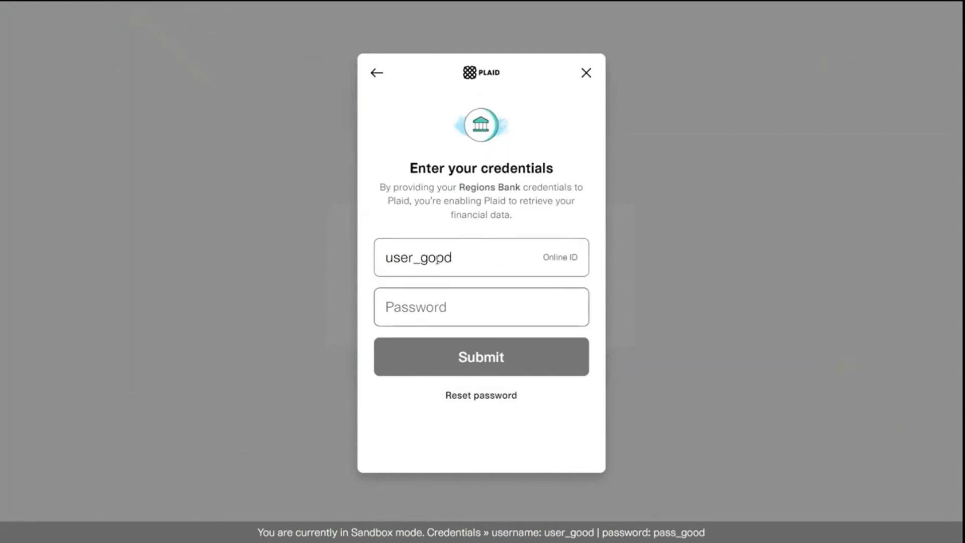
pyautogui.write('pass_good')
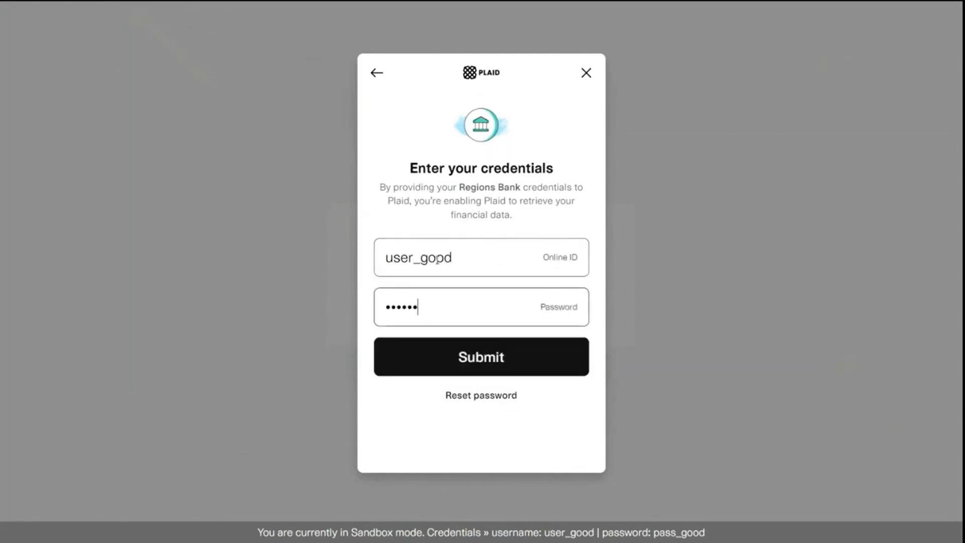
pyautogui.click(459, 356)
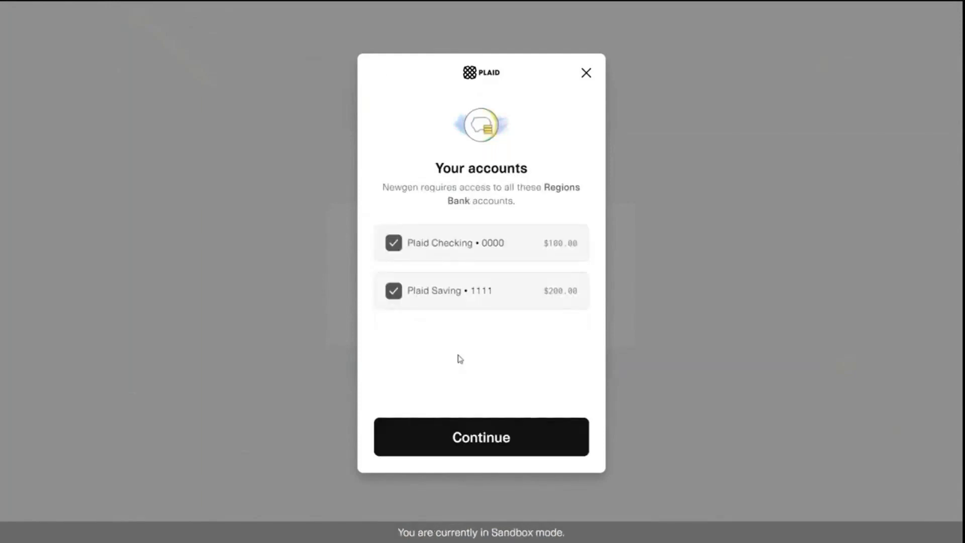
pyautogui.click(497, 453)
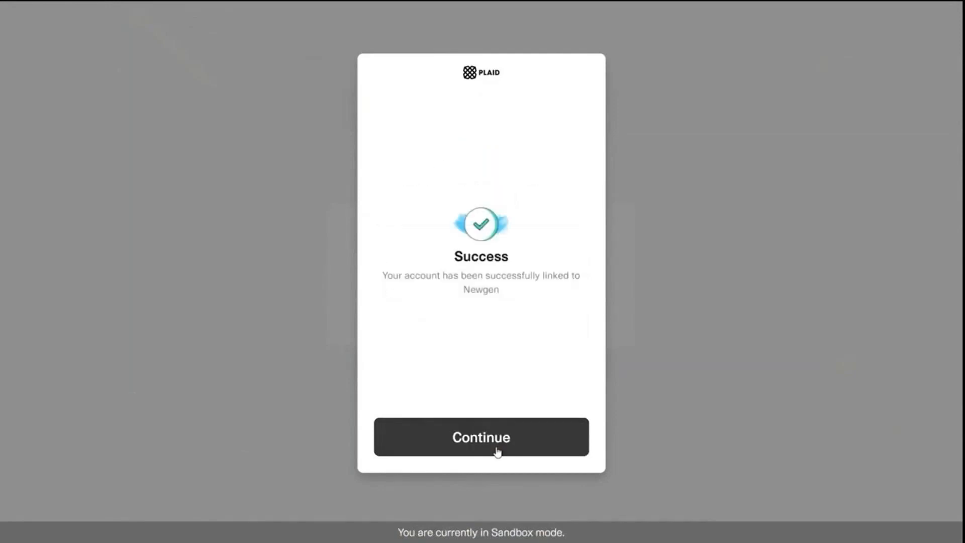
pyautogui.click(498, 449)
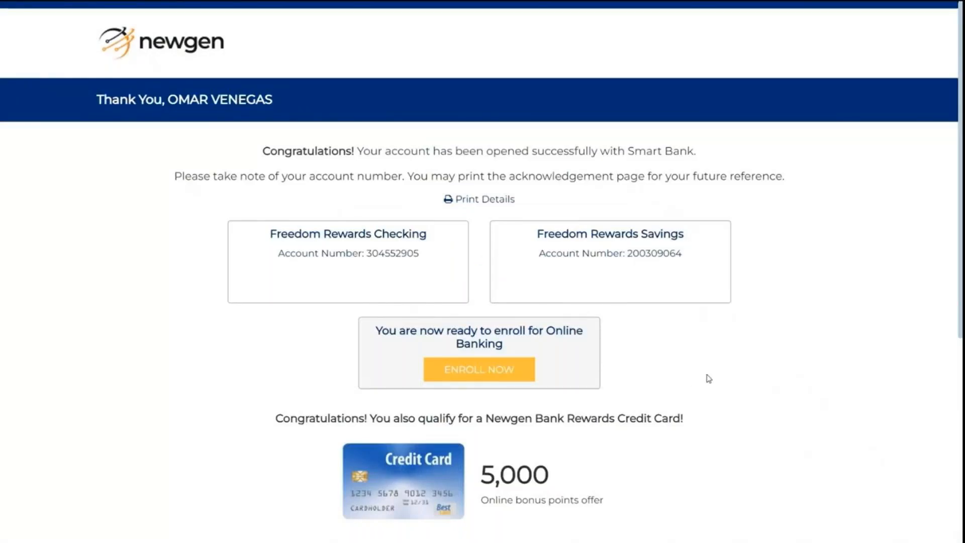
# Scroll down the Thank You page to review the new Freedom Rewards account numbers
pyautogui.scroll(-1, 733, 370)
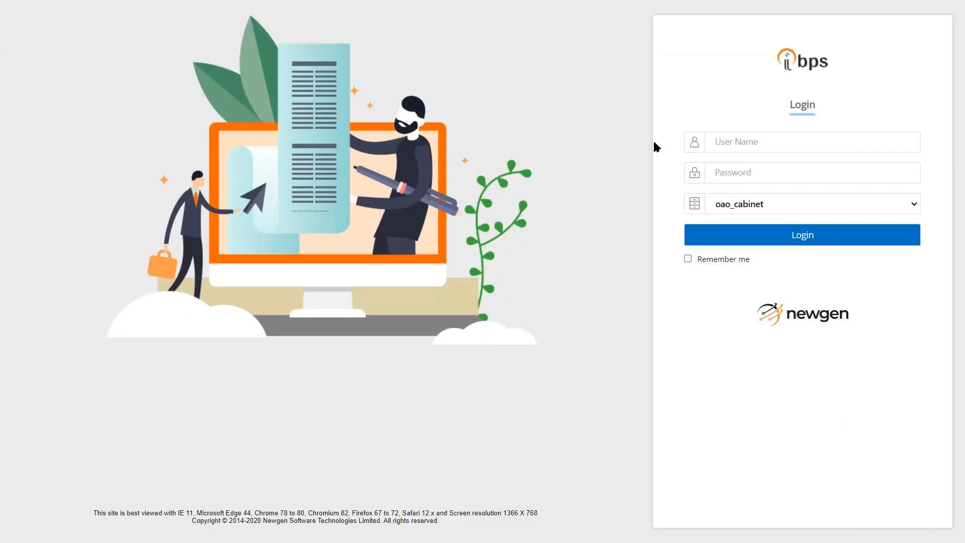
# Sign in to the oao_cabinet with the admin user name and password
pyautogui.click(724, 141)
pyautogui.write('badmin')
pyautogui.press('Tab')
pyautogui.write('••••••••••')
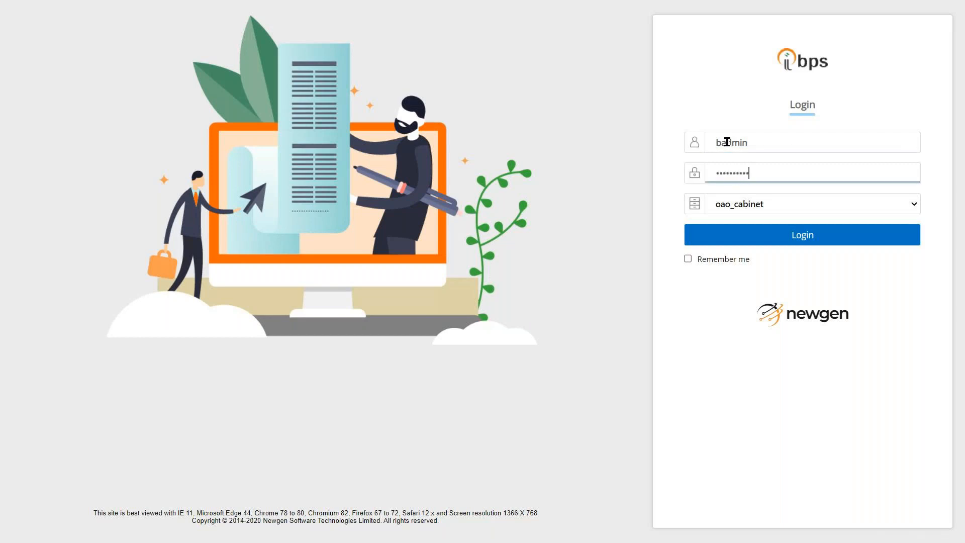
pyautogui.click(825, 244)
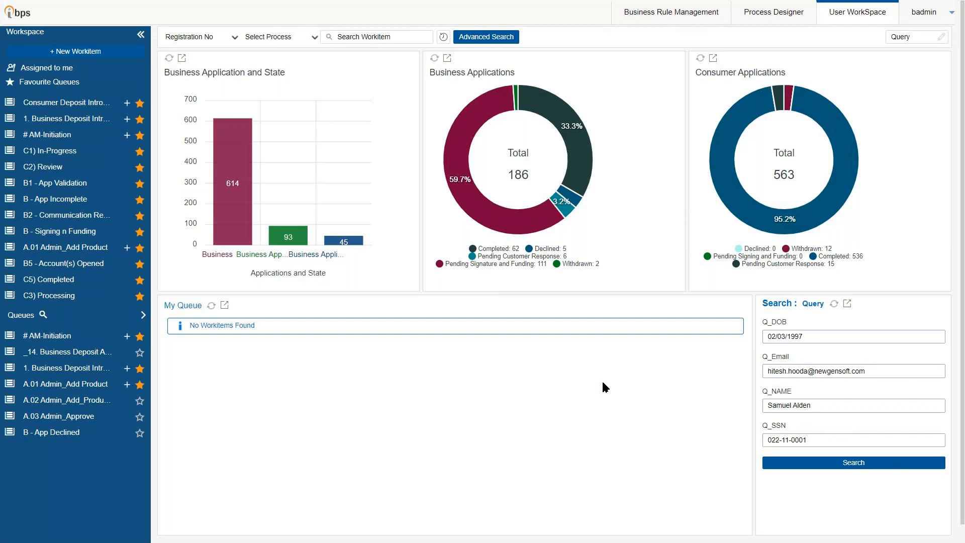
# List Completed, Withdrawn and Pending Customer Response consumer applications, ending on Completed, then start a new Consumer Deposit workitem
pyautogui.moveTo(544, 217)
pyautogui.moveTo(736, 121)
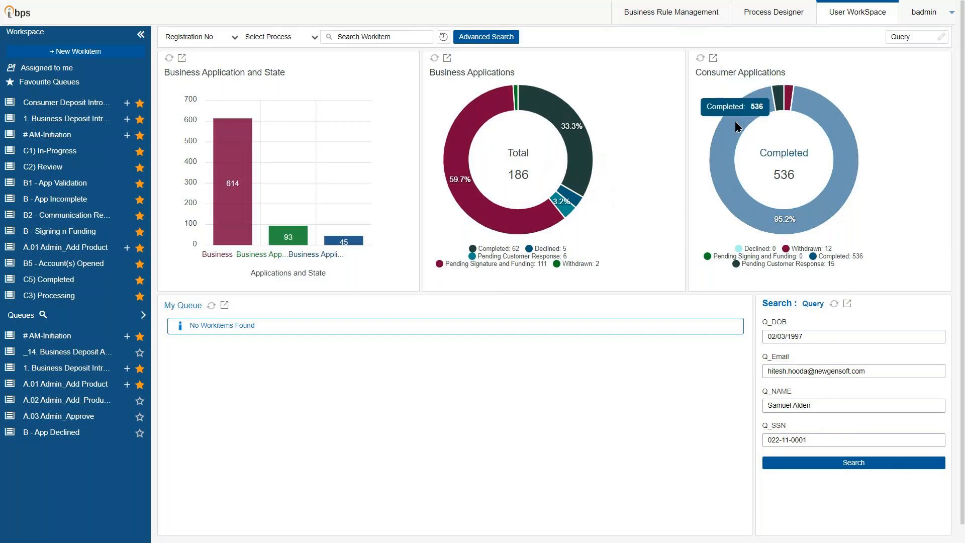
pyautogui.click(723, 159)
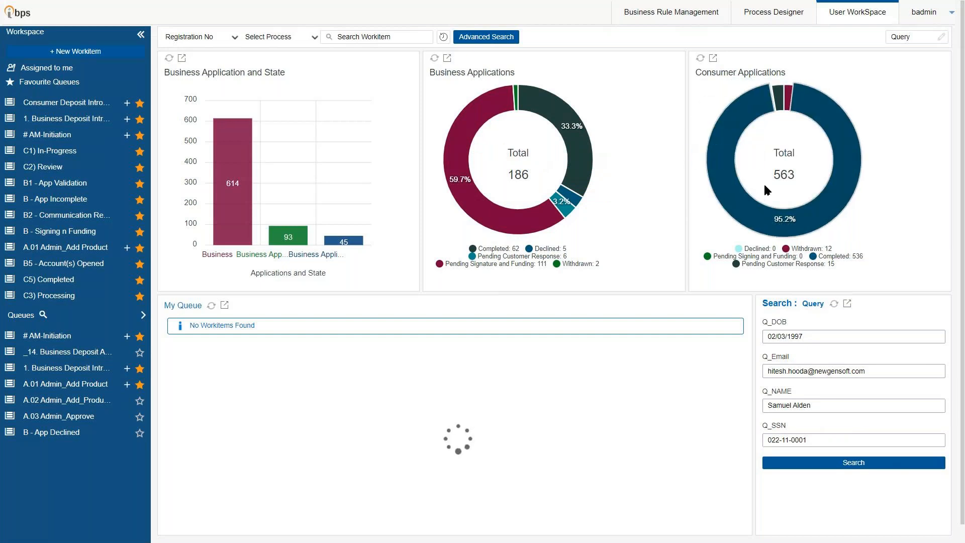
pyautogui.click(789, 97)
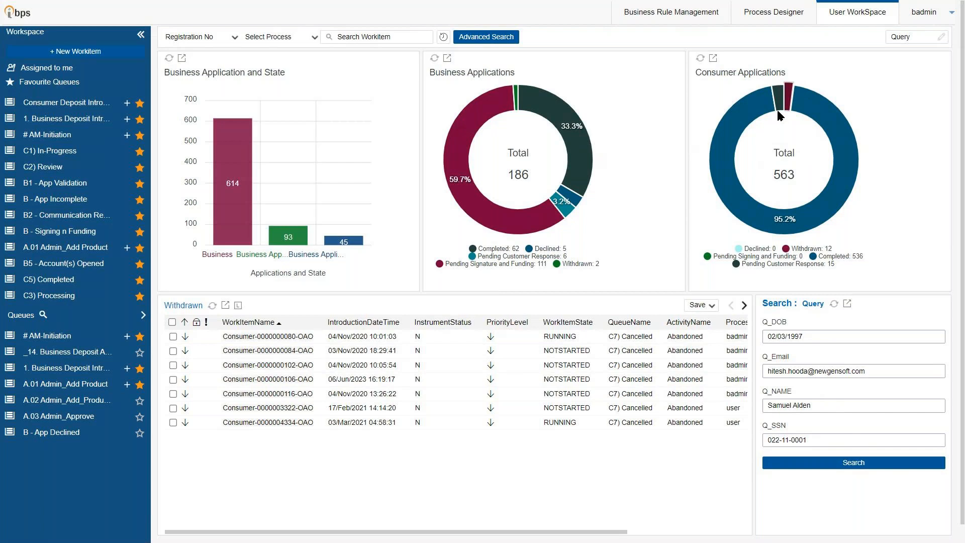
pyautogui.click(779, 112)
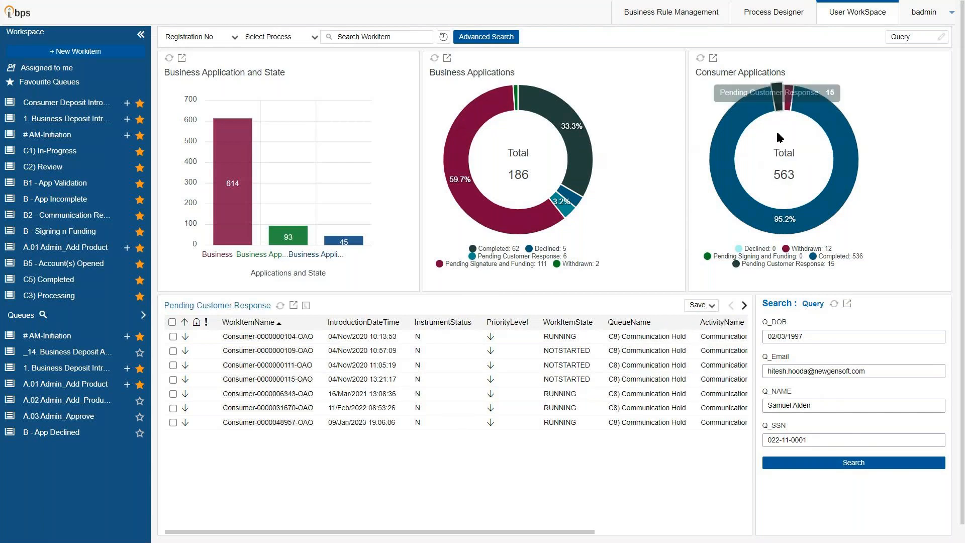
pyautogui.click(749, 109)
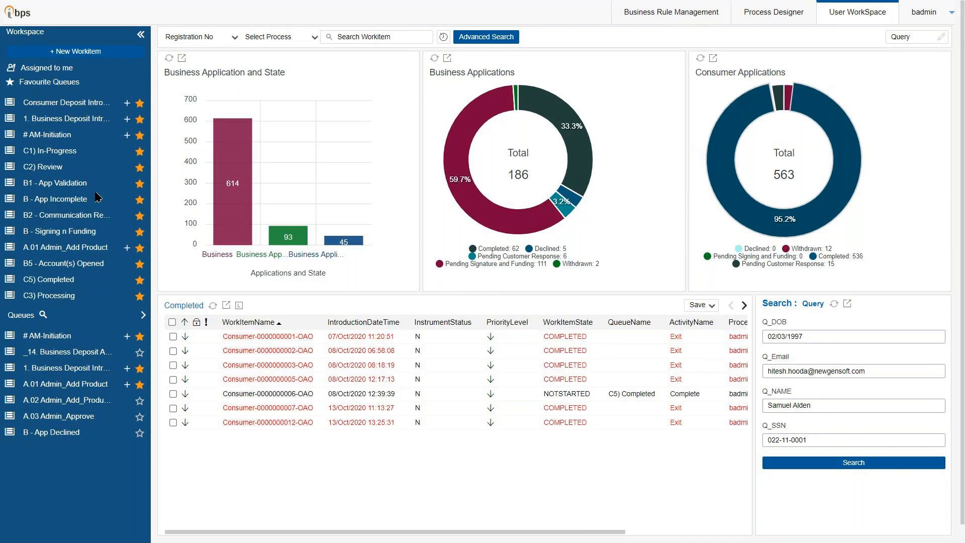
pyautogui.click(127, 106)
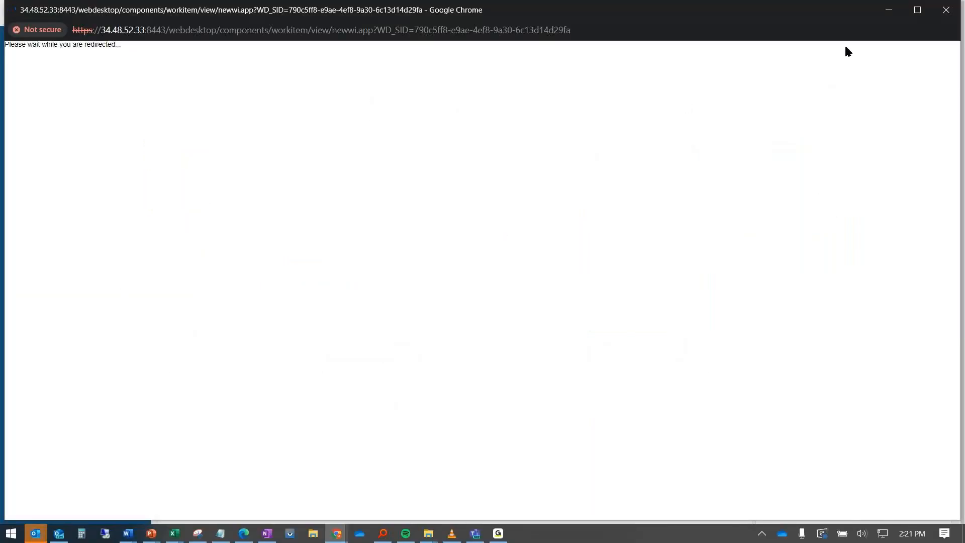
# Maximize the new workitem window and switch it to full screen with F11
pyautogui.click(918, 10)
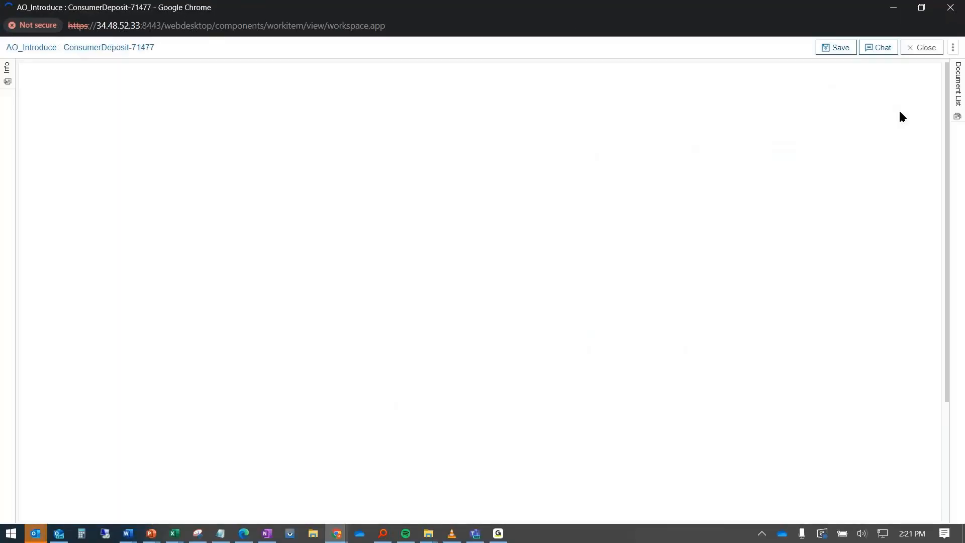
pyautogui.press('F11')
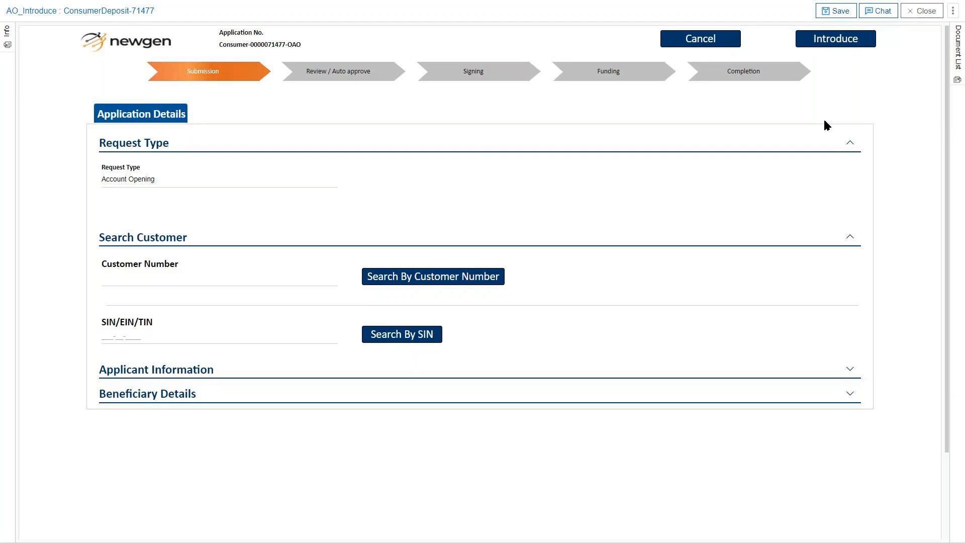
# Look up the existing customer by their SIN and retrieve their record into Applicant Information
pyautogui.click(278, 341)
pyautogui.click(388, 337)
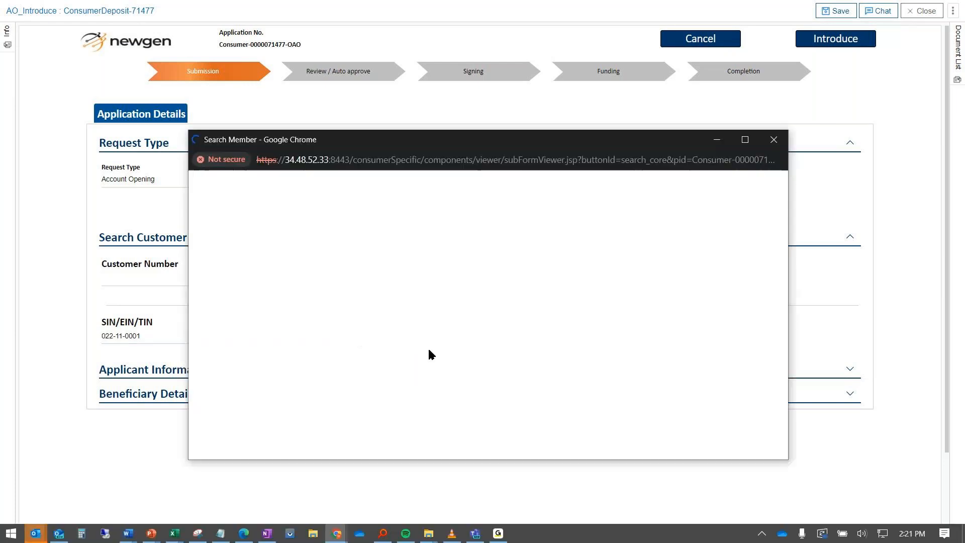
pyautogui.click(221, 257)
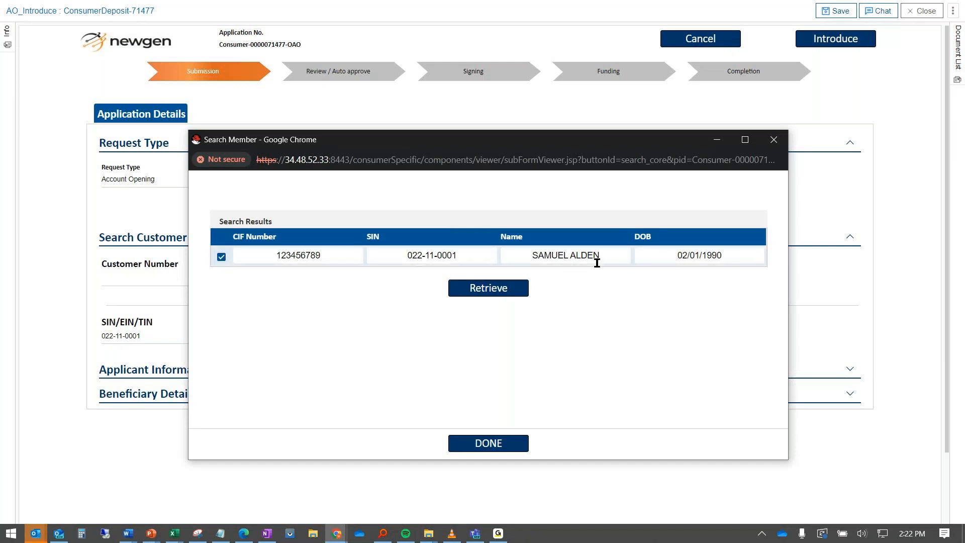
pyautogui.click(521, 286)
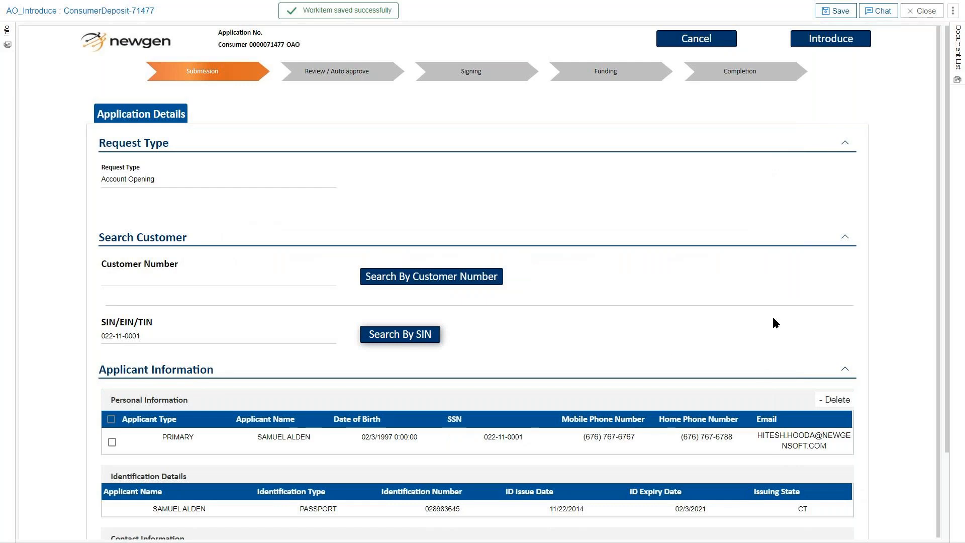
# Accept the applicant details, advance to Accounts & Services and expand Account Request
pyautogui.scroll(-2, 773, 319)
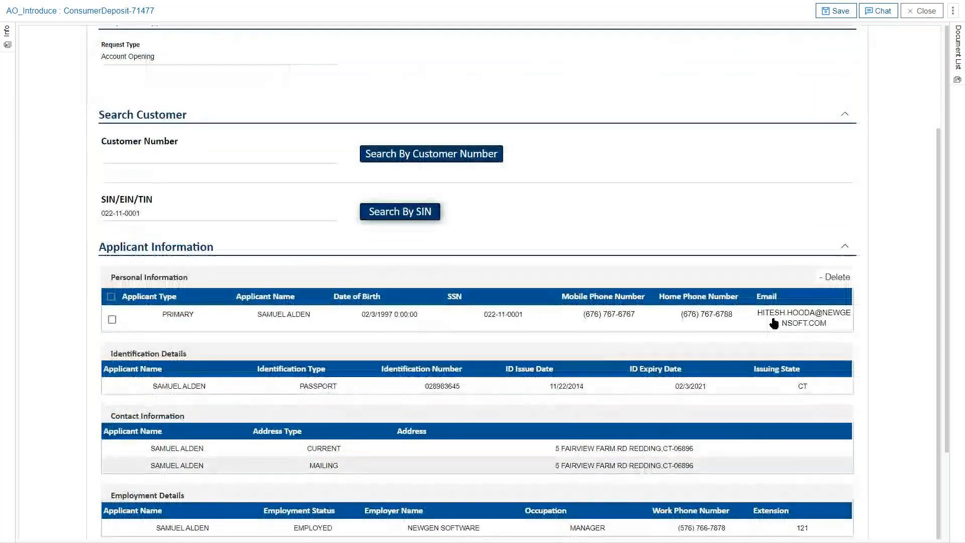
pyautogui.scroll(-2, 894, 326)
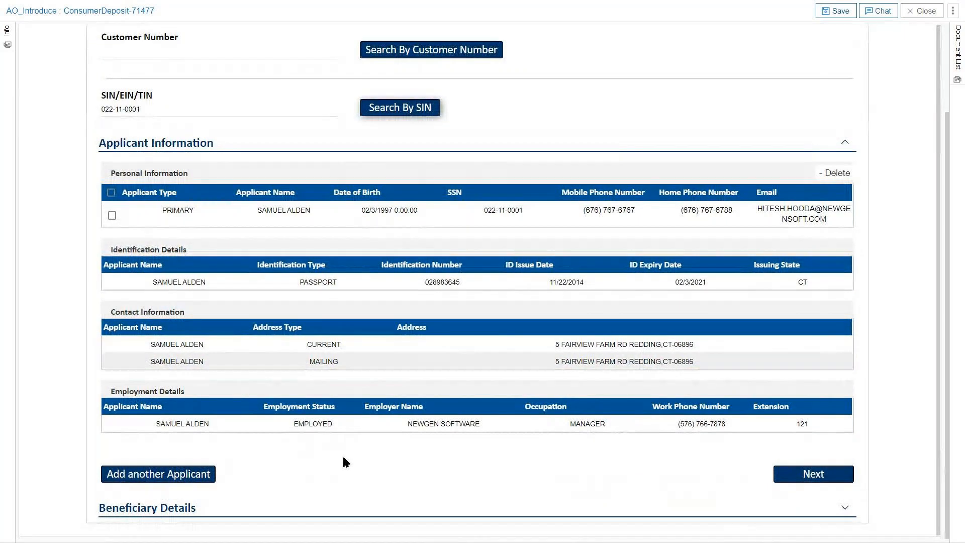
pyautogui.click(792, 481)
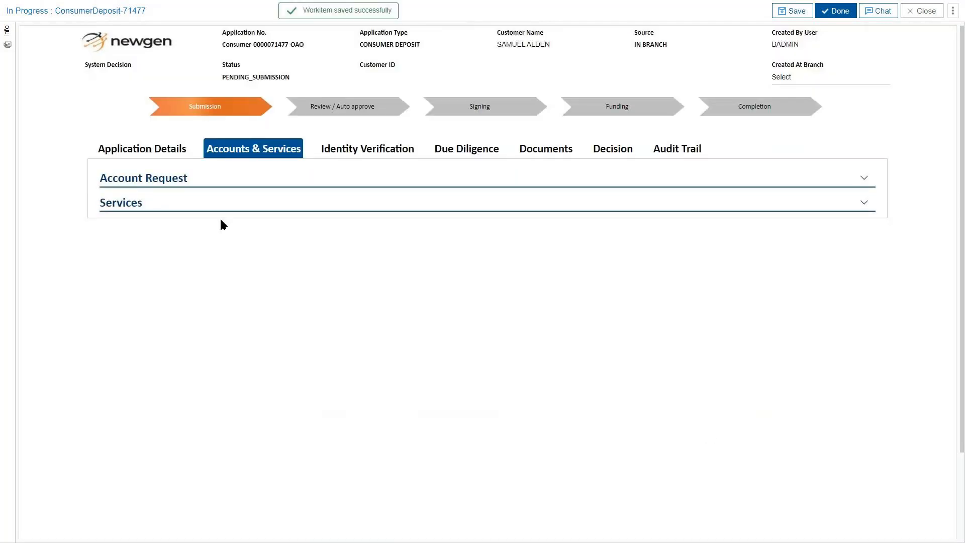
pyautogui.click(187, 180)
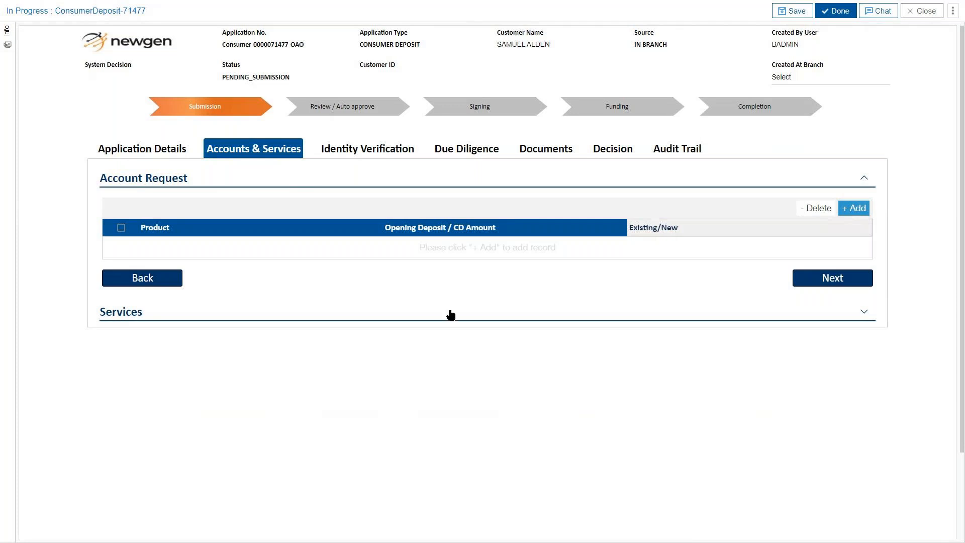
# Add a Freedom Checking product with a $25.00 opening deposit as a new account request
pyautogui.click(851, 213)
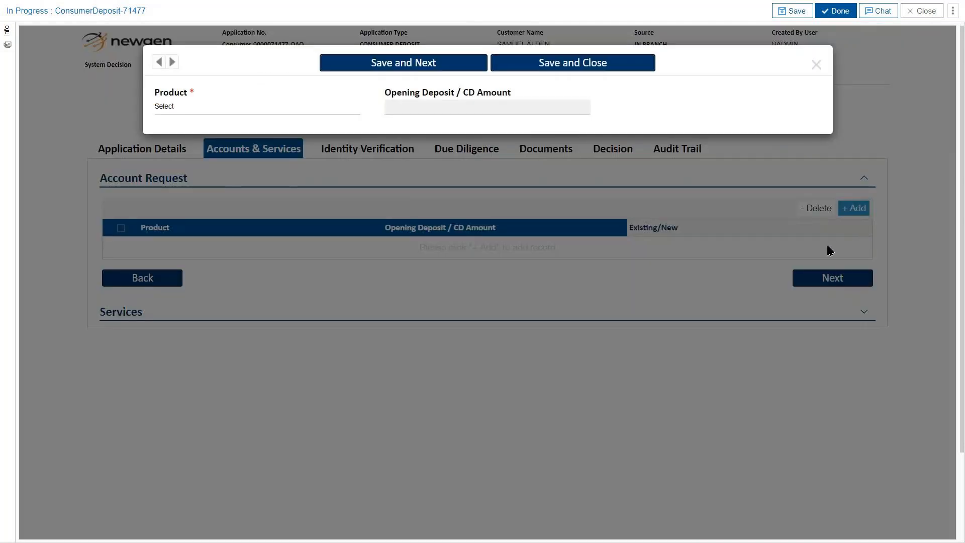
pyautogui.click(254, 108)
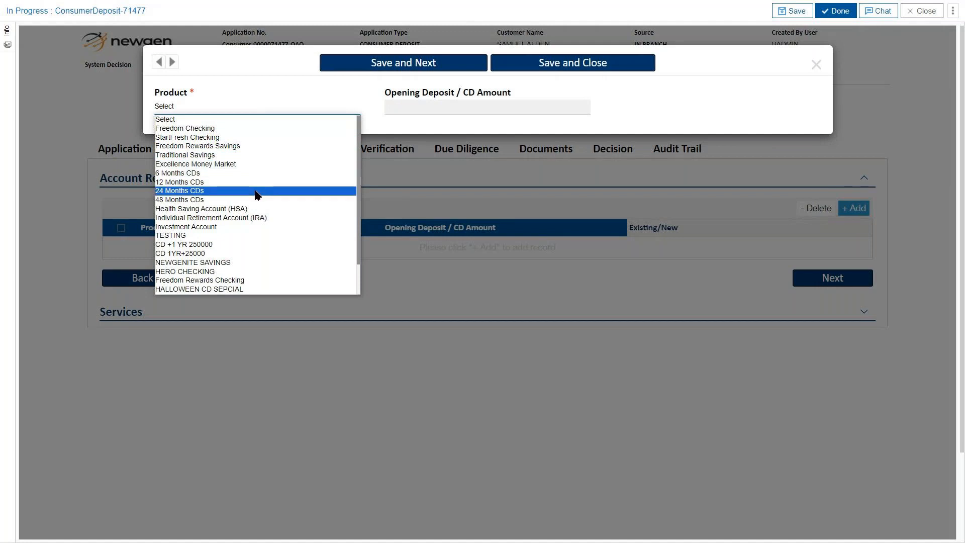
pyautogui.click(250, 129)
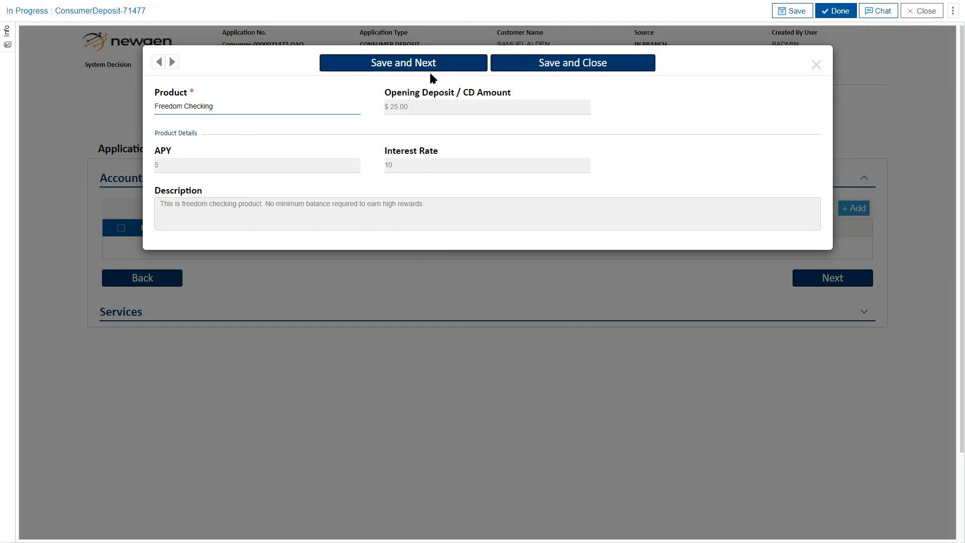
pyautogui.click(539, 73)
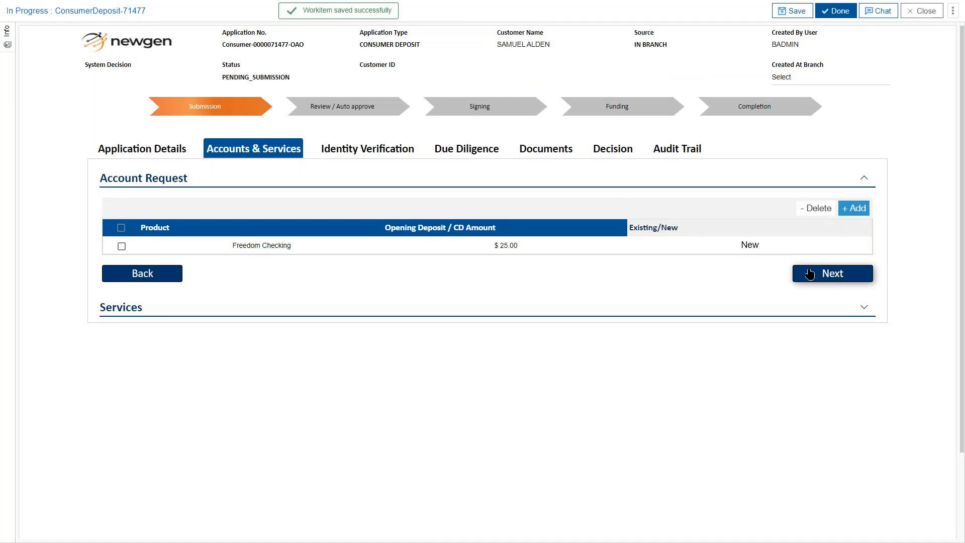
pyautogui.click(798, 277)
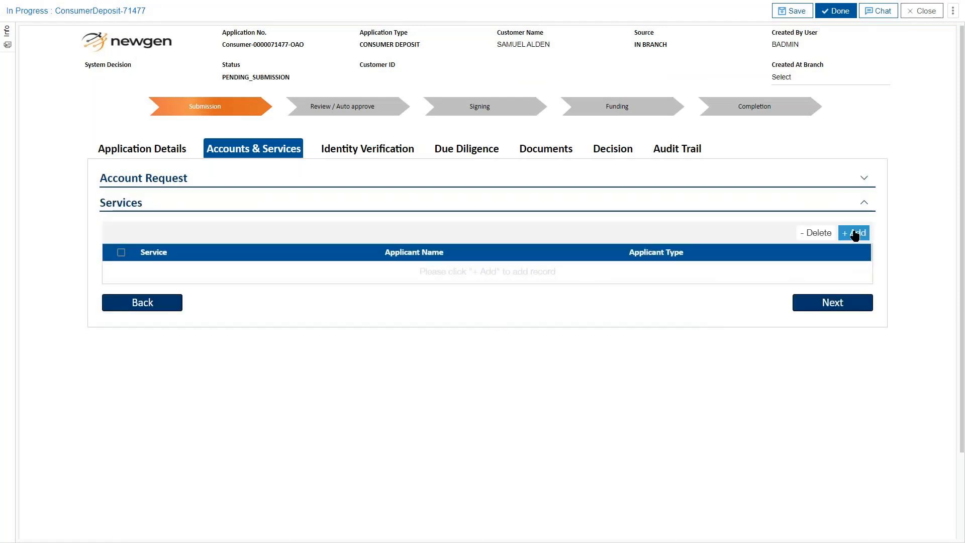
# Add OVERDRAFT as a service for the primary applicant
pyautogui.click(855, 235)
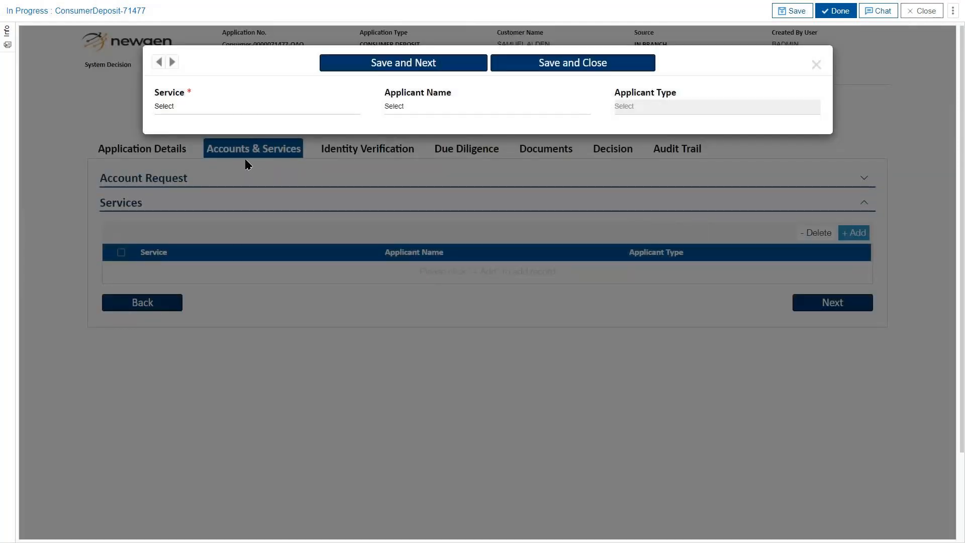
pyautogui.click(326, 112)
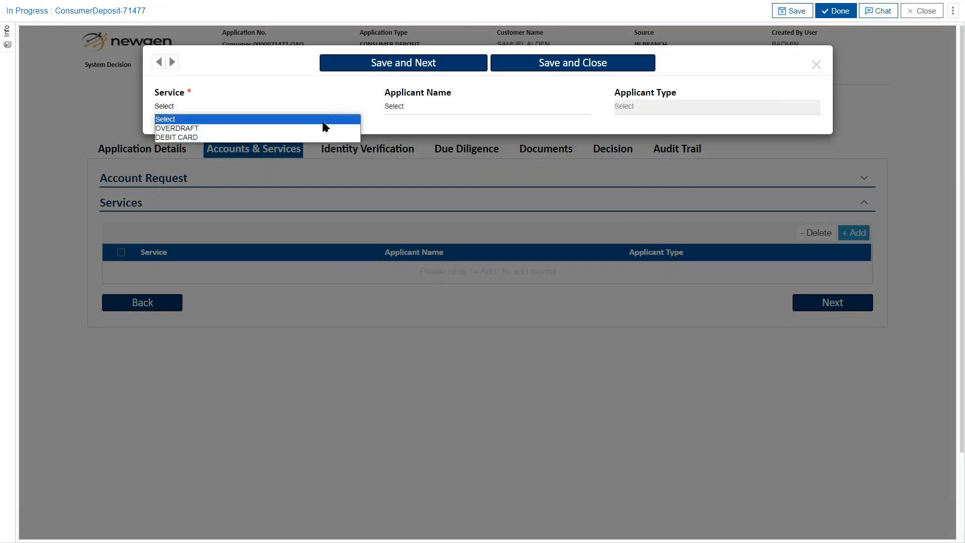
pyautogui.click(319, 129)
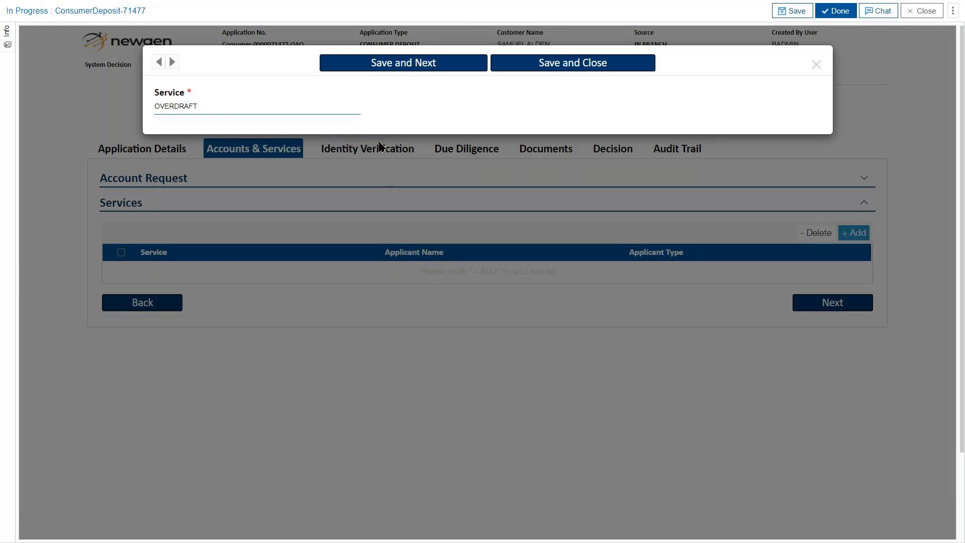
pyautogui.click(420, 74)
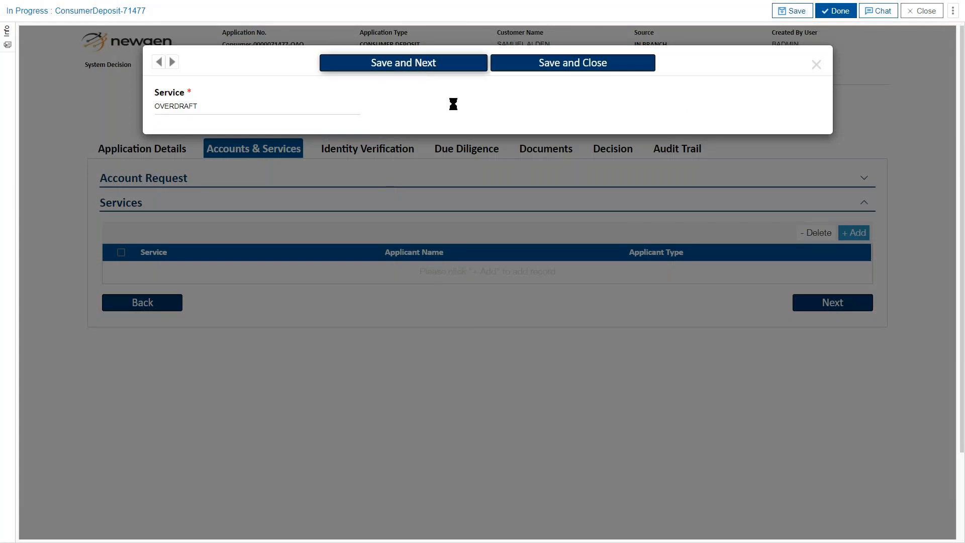
# Add a DEBIT CARD service with In Branch delivery, then continue to Identity Verification
pyautogui.click(299, 109)
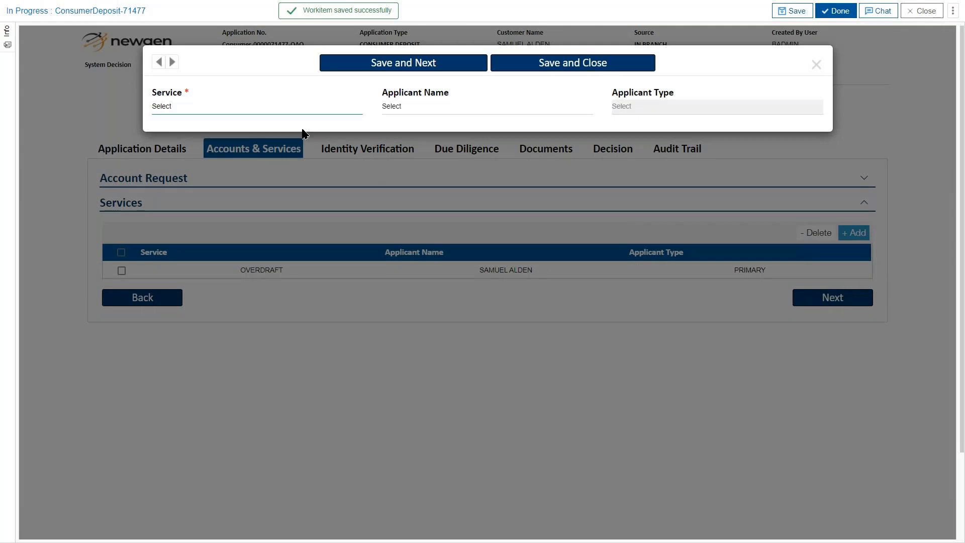
pyautogui.click(295, 128)
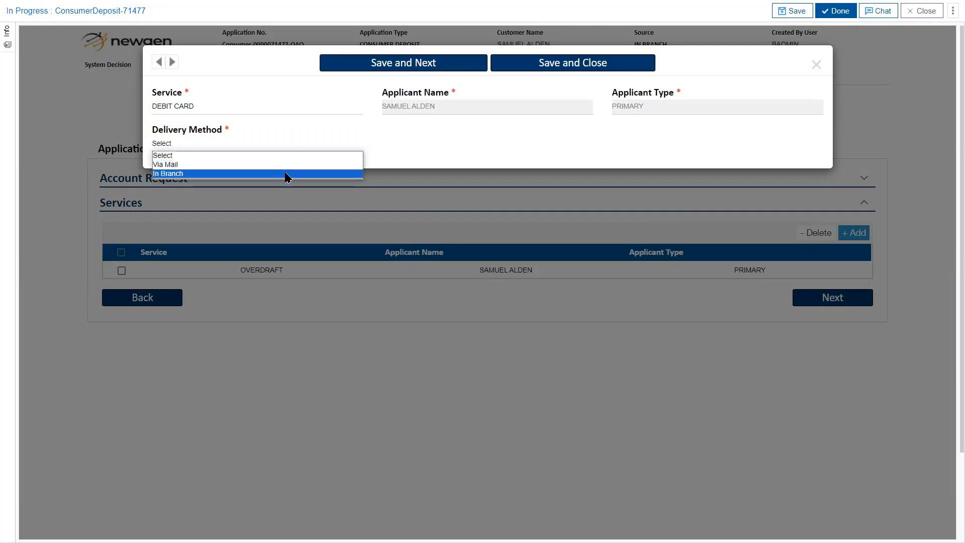
pyautogui.click(286, 174)
pyautogui.click(564, 66)
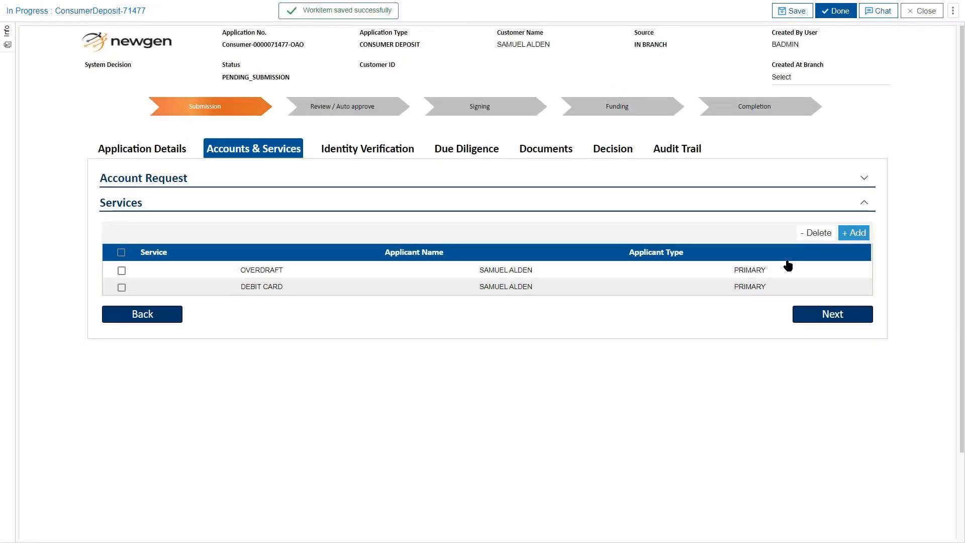
pyautogui.click(814, 318)
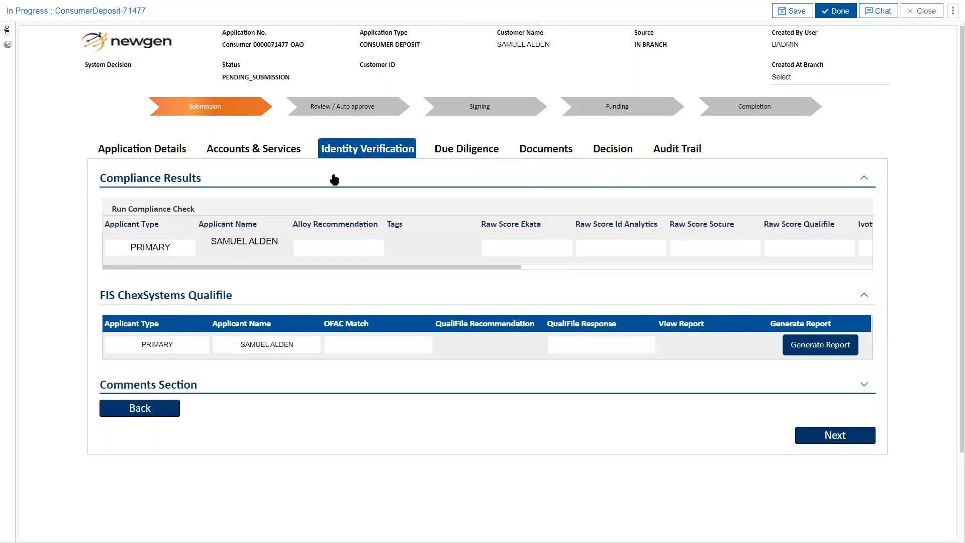
# Review the compliance results: Alloy APPROVED, Id Analytics 500, Ivotion 800, Qualifile ACCEPT
pyautogui.moveTo(354, 267); pyautogui.dragTo(733, 268)
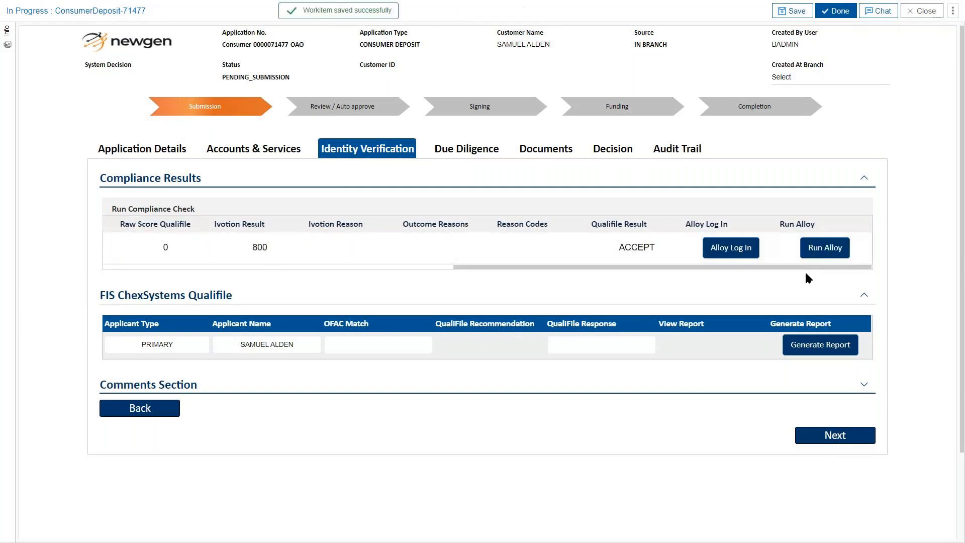
pyautogui.moveTo(756, 265); pyautogui.dragTo(395, 276)
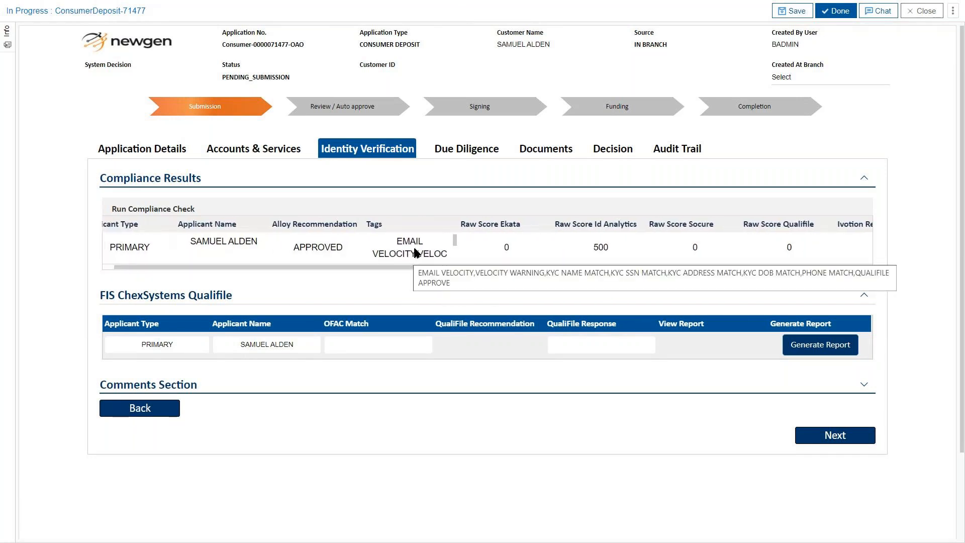
pyautogui.scroll(-2, 414, 249)
pyautogui.scroll(-2, 414, 247)
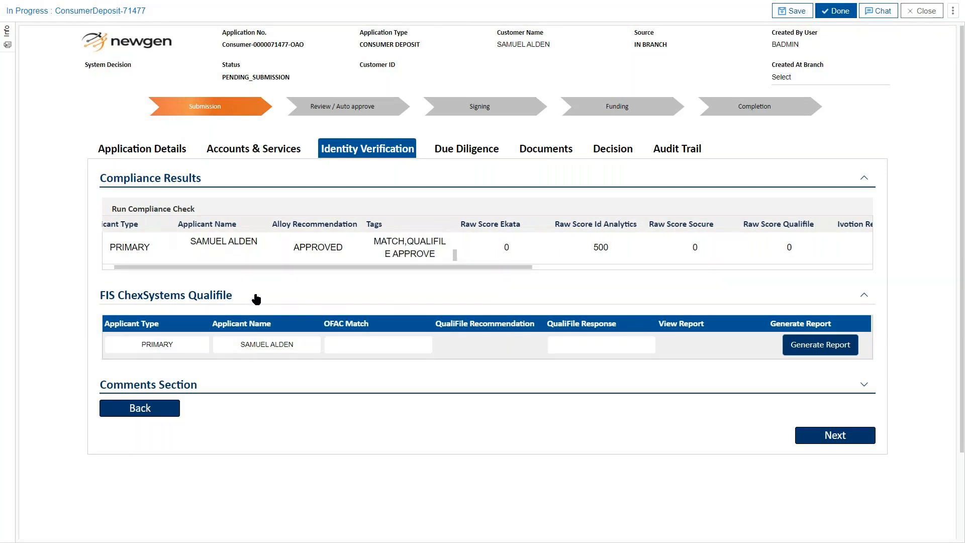
# Generate and read the QualiFile report recommending Open Account - All Products, then continue
pyautogui.click(795, 349)
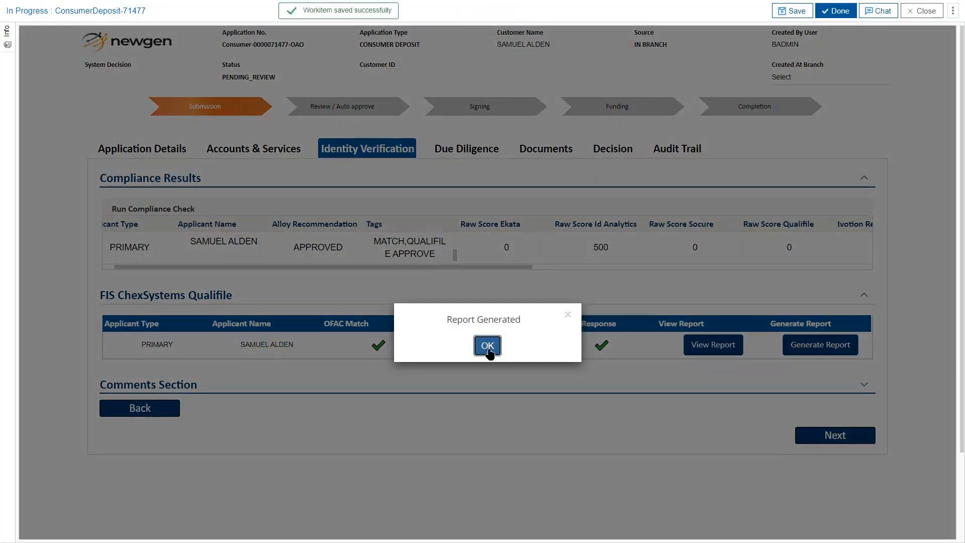
pyautogui.click(489, 347)
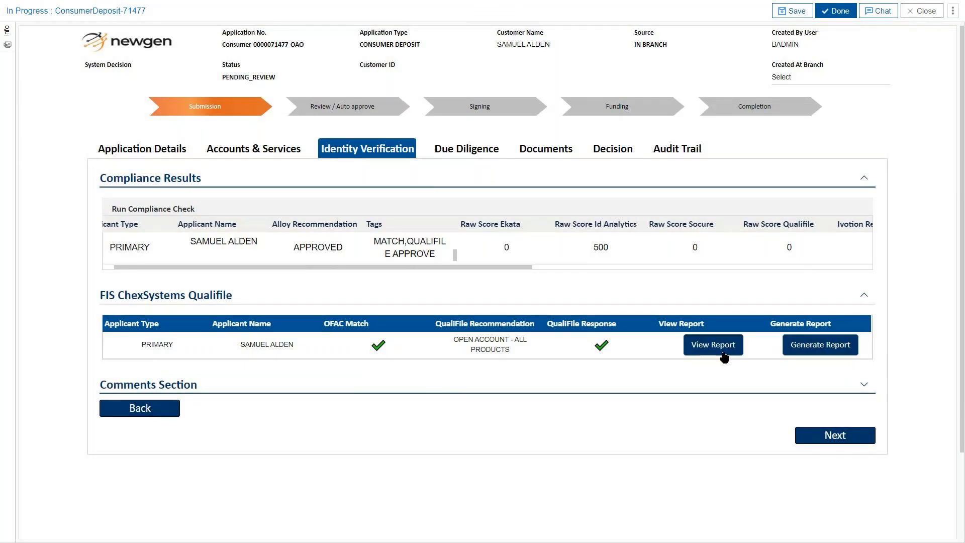
pyautogui.scroll(-4, 566, 353)
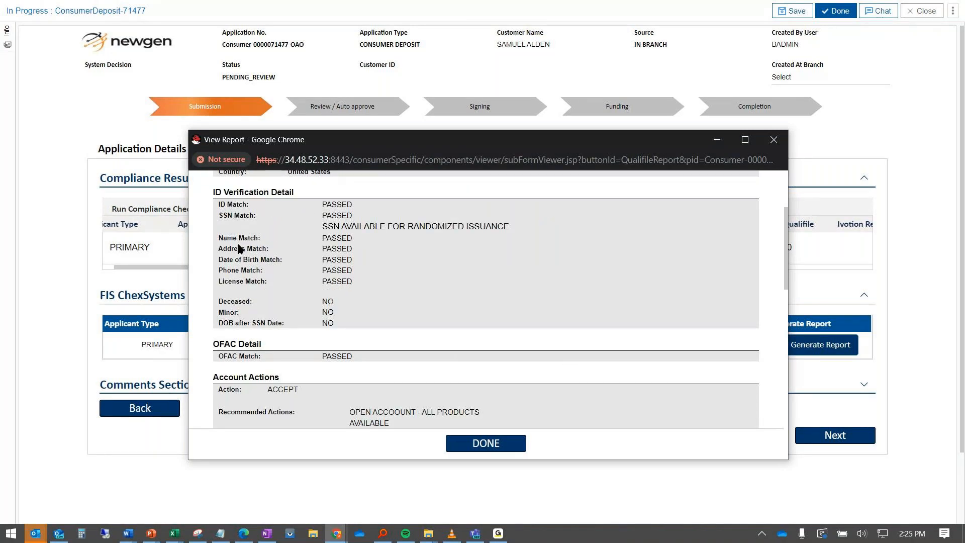
pyautogui.scroll(-3, 237, 250)
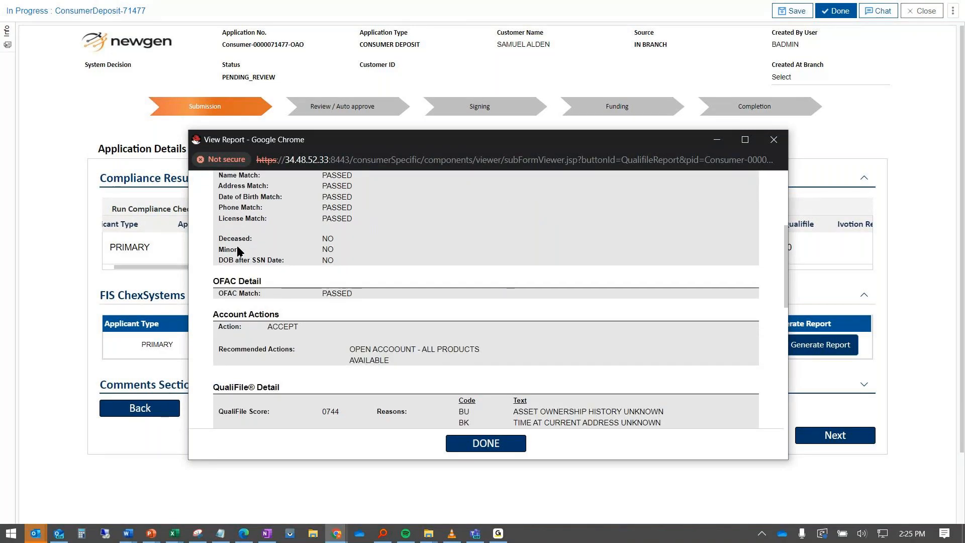
pyautogui.scroll(-2, 239, 249)
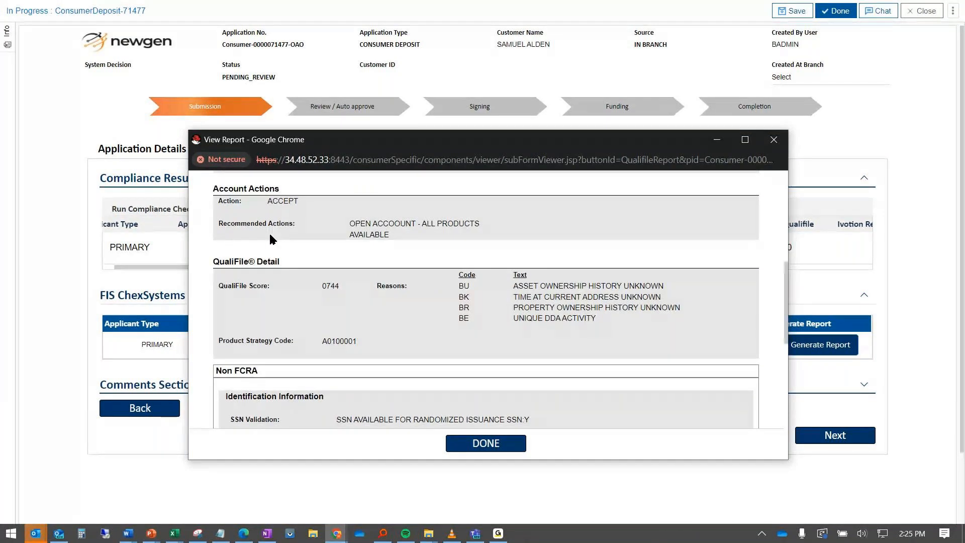
pyautogui.click(773, 142)
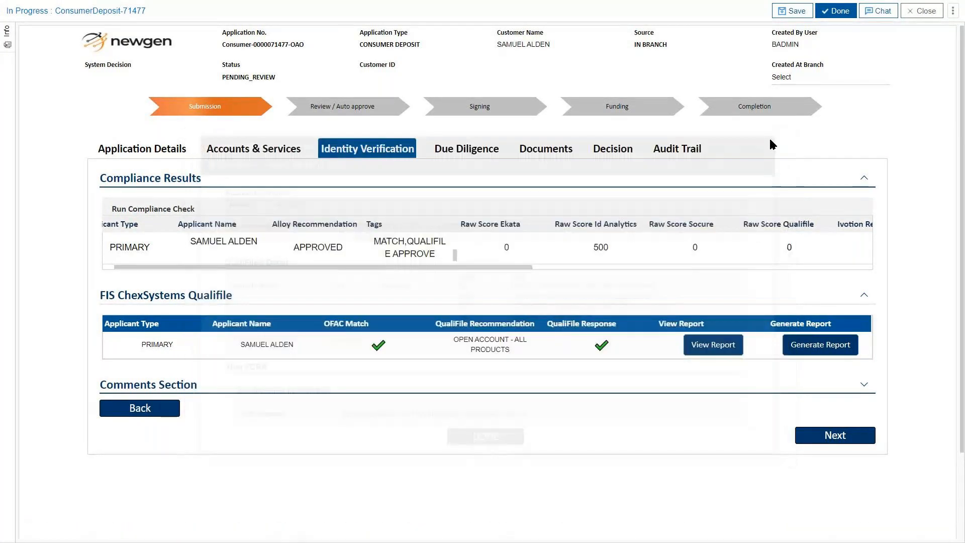
pyautogui.click(830, 436)
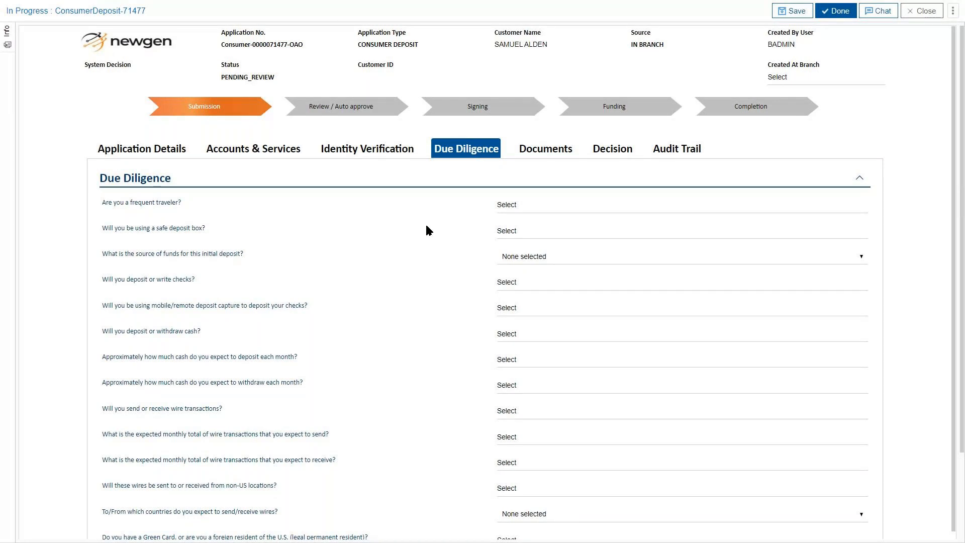
# Scroll through the Due Diligence questionnaire to review its unanswered questions
pyautogui.scroll(-1, 422, 229)
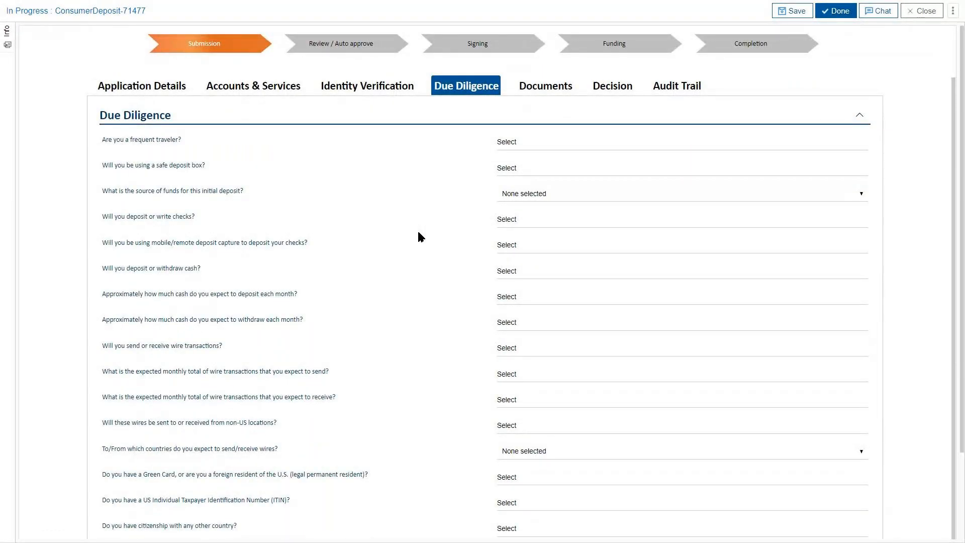
pyautogui.scroll(1, 419, 232)
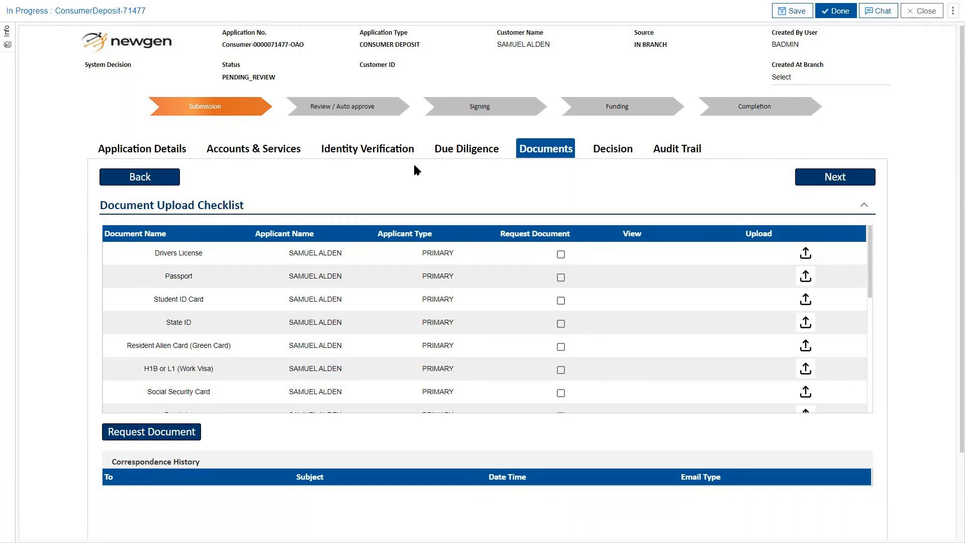
# Leave the Drivers License and Passport unrequested and proceed to the Decision step
pyautogui.click(560, 255)
pyautogui.click(561, 278)
pyautogui.click(562, 256)
pyautogui.click(562, 278)
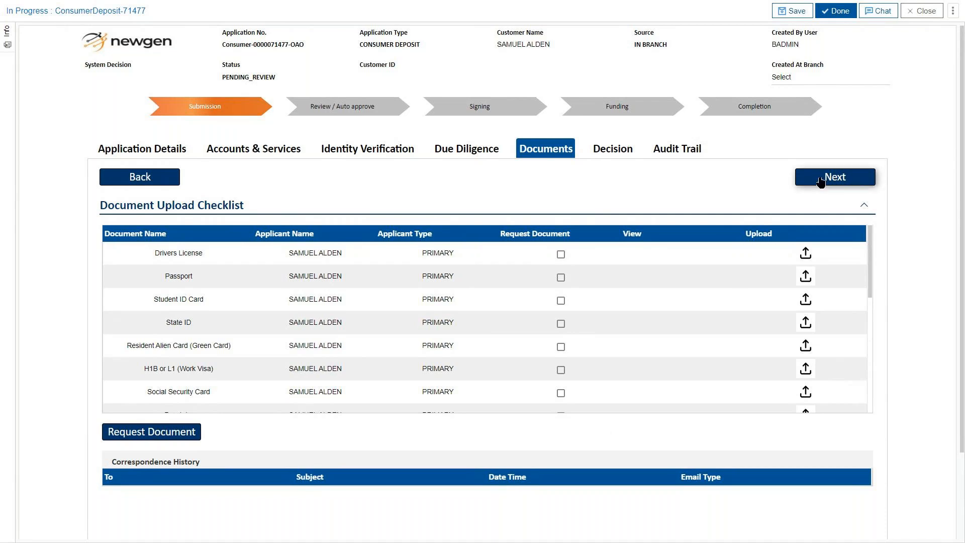
pyautogui.click(782, 188)
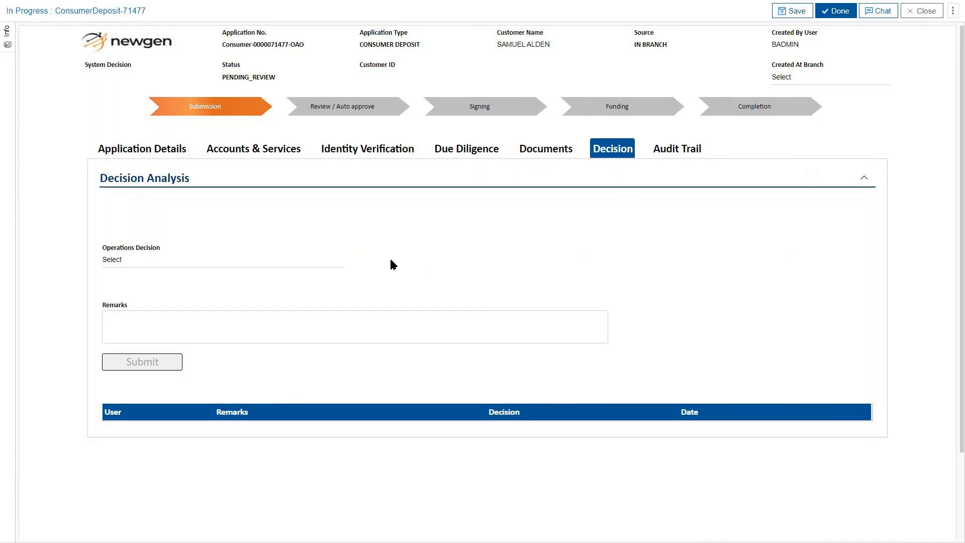
# Submit the application with Operations Decision APPROVE and the remark 'OK'
pyautogui.click(290, 259)
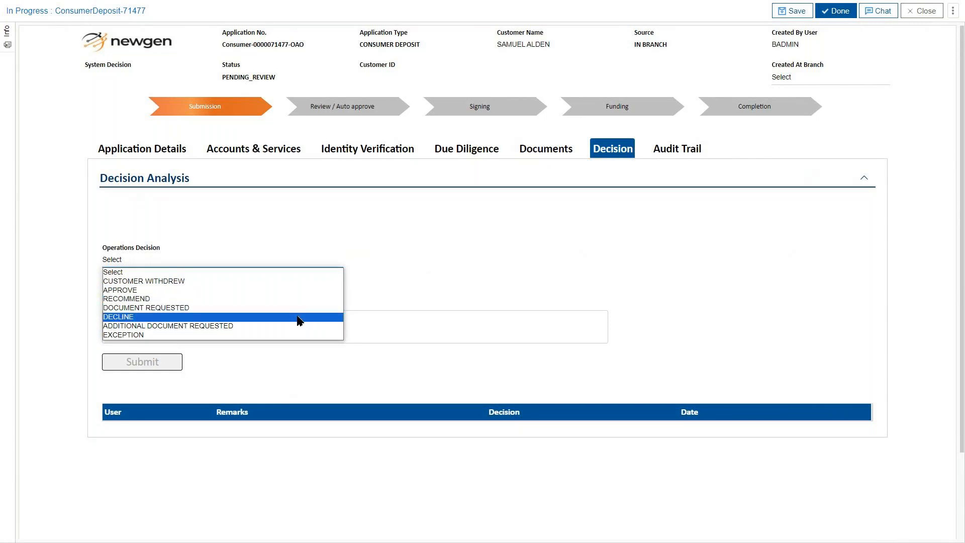
pyautogui.click(297, 291)
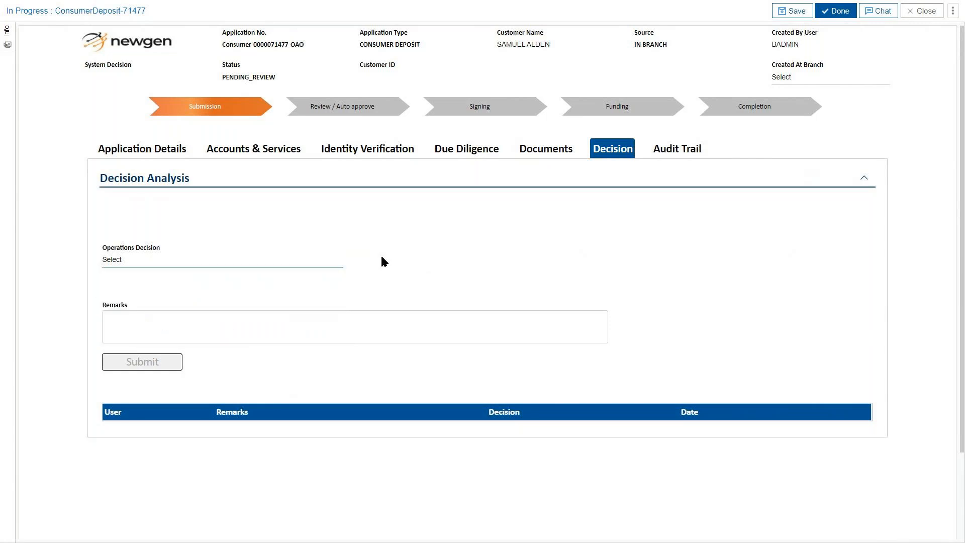
pyautogui.click(410, 315)
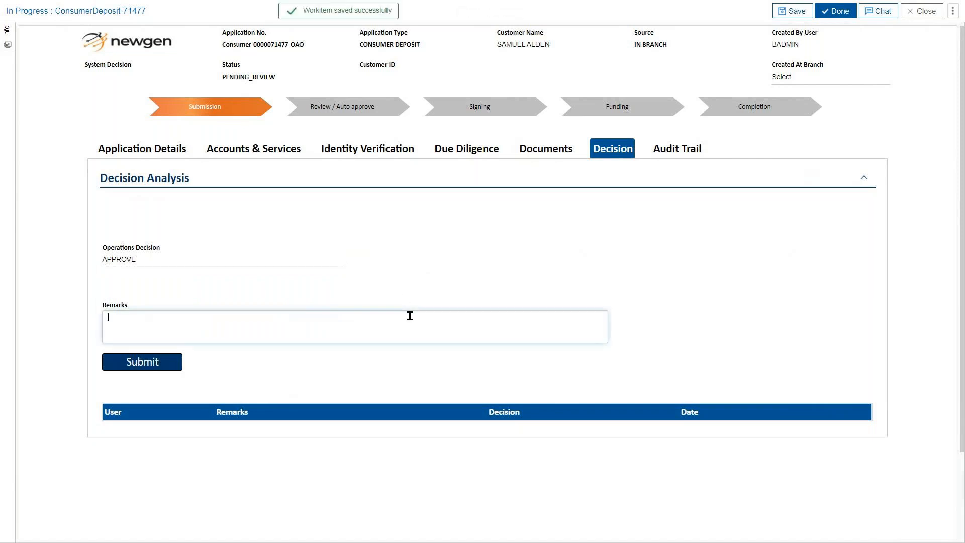
pyautogui.write('OK')
pyautogui.click(141, 364)
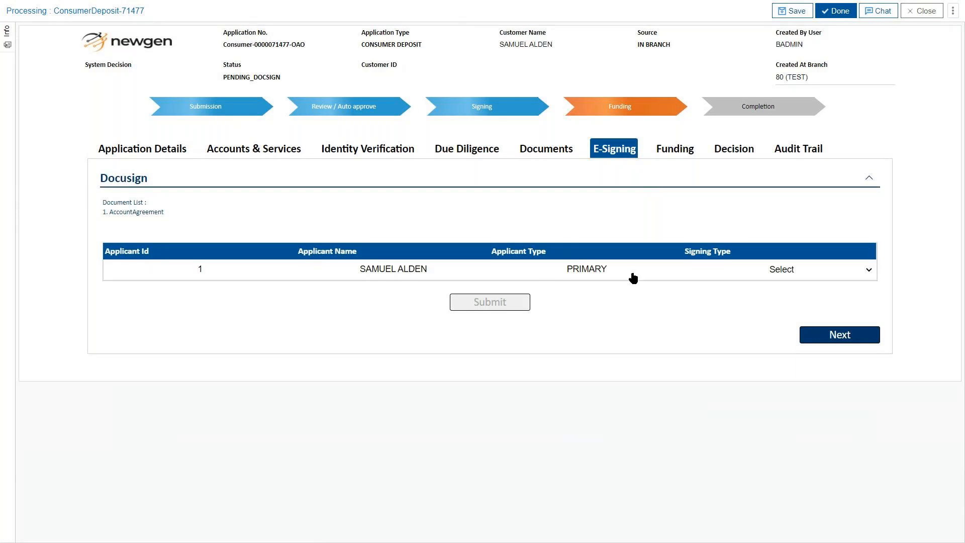
# Submit the AccountAgreement with Signing Type set to In Person E-Sign
pyautogui.click(805, 274)
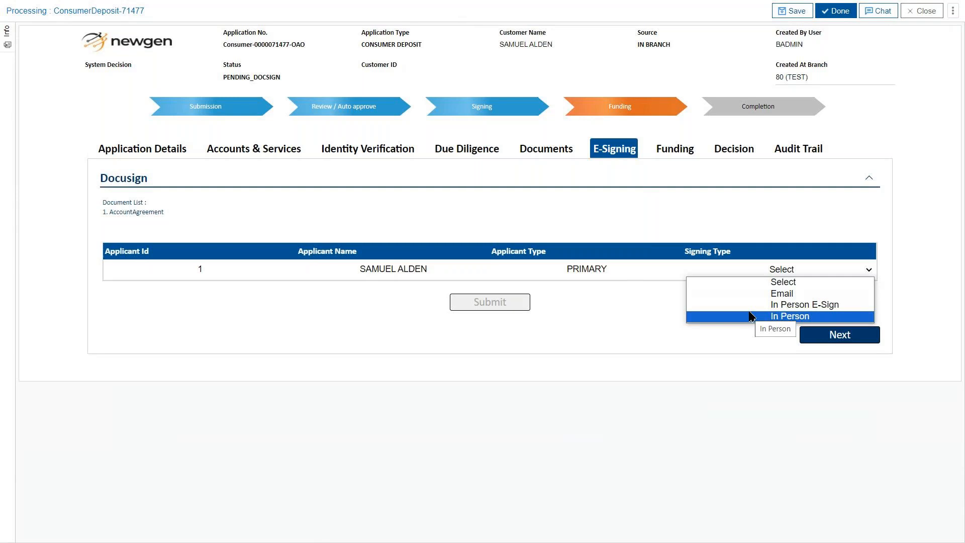
pyautogui.click(697, 305)
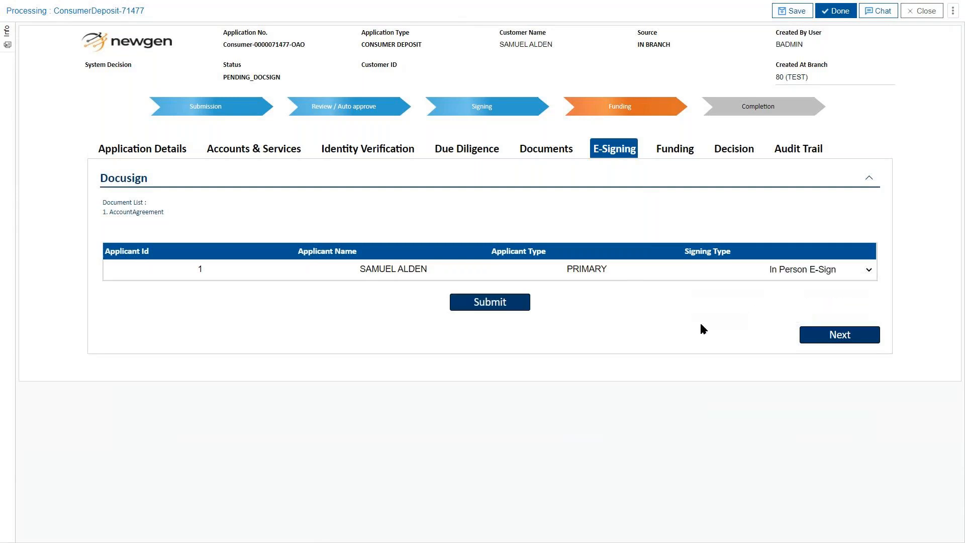
pyautogui.click(517, 314)
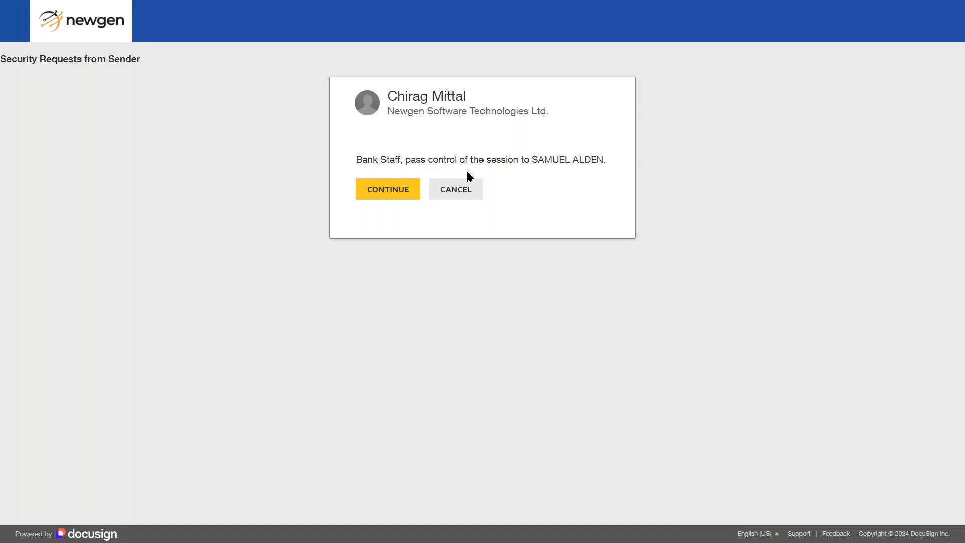
# Hand the DocuSign session to the applicant, accept electronic records, and start signing the agreement
pyautogui.click(395, 196)
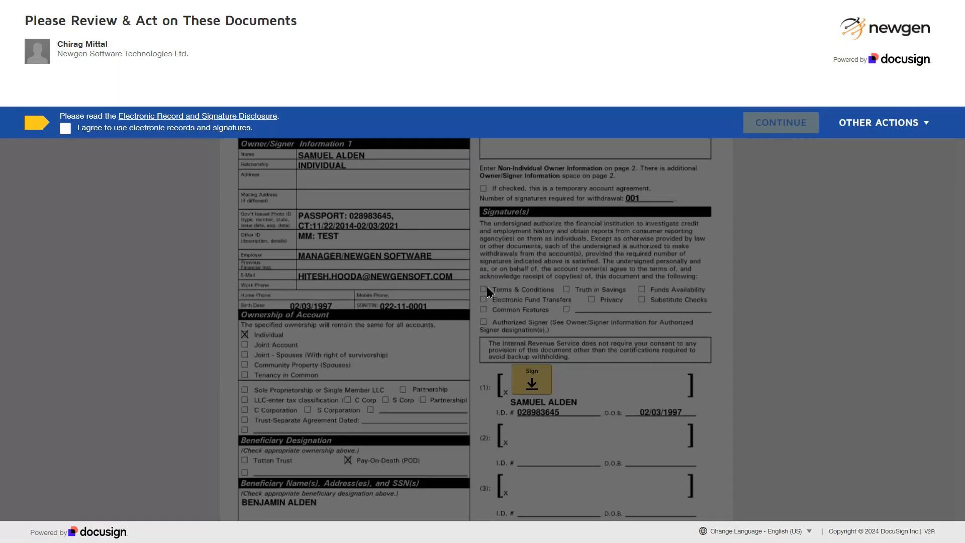
pyautogui.click(66, 130)
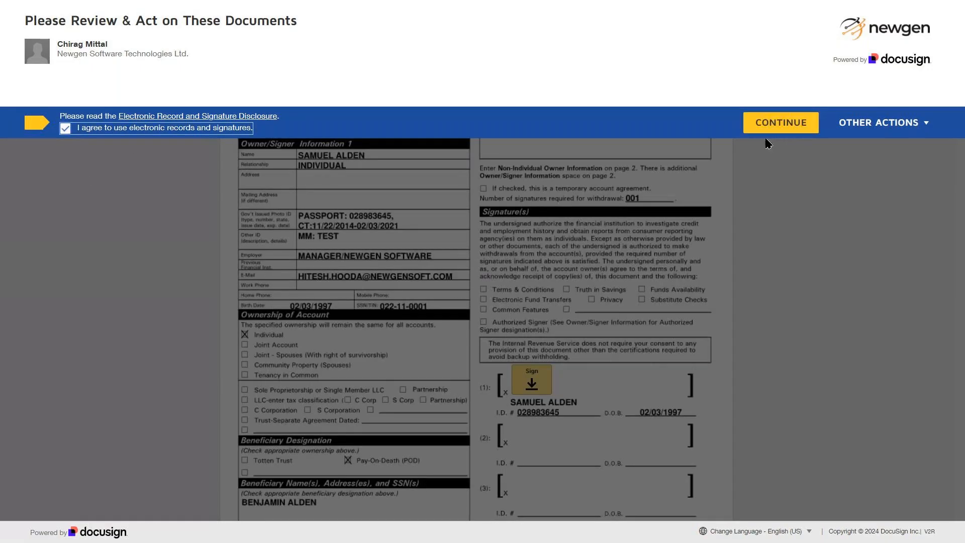
pyautogui.click(772, 122)
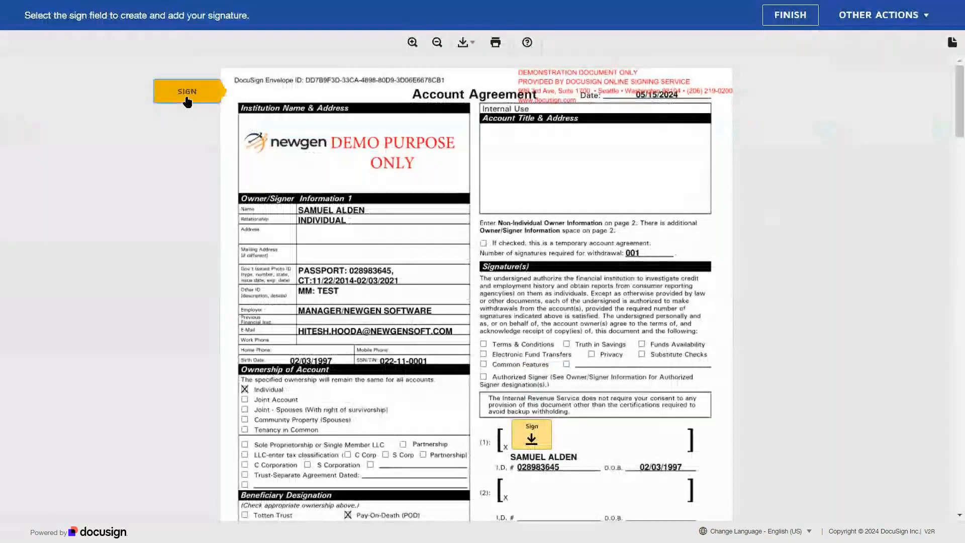
pyautogui.click(187, 95)
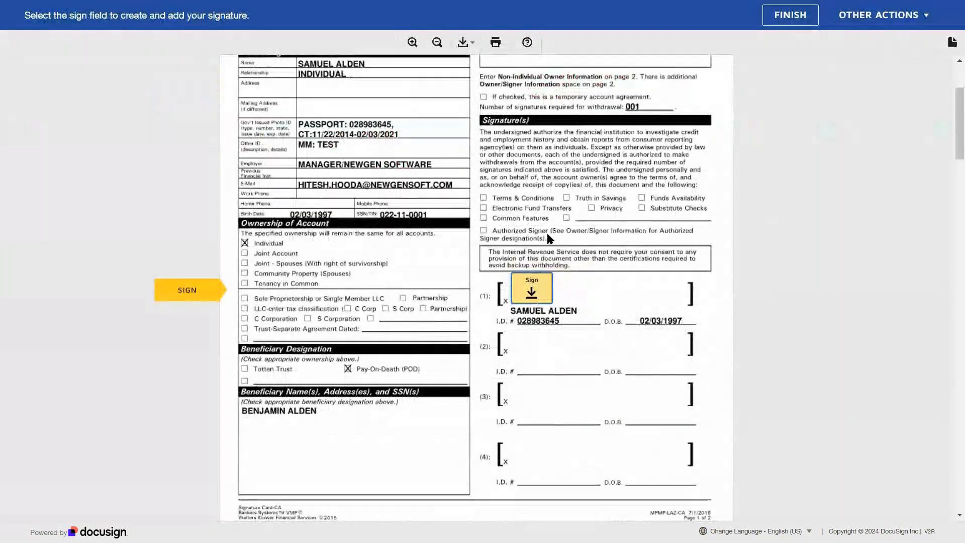
pyautogui.click(547, 295)
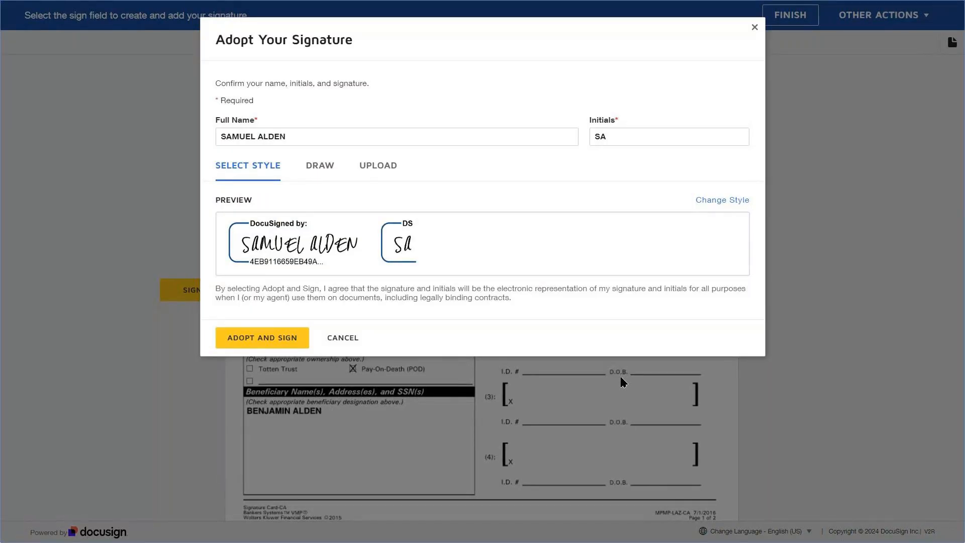
# Adopt the suggested signature, finish the document, skip the copy request and return control to staff
pyautogui.click(258, 337)
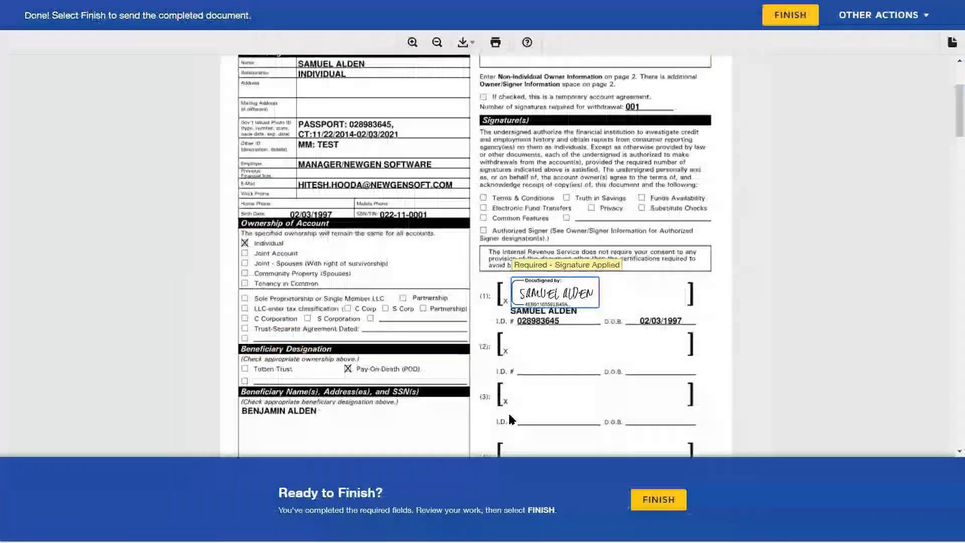
pyautogui.click(673, 508)
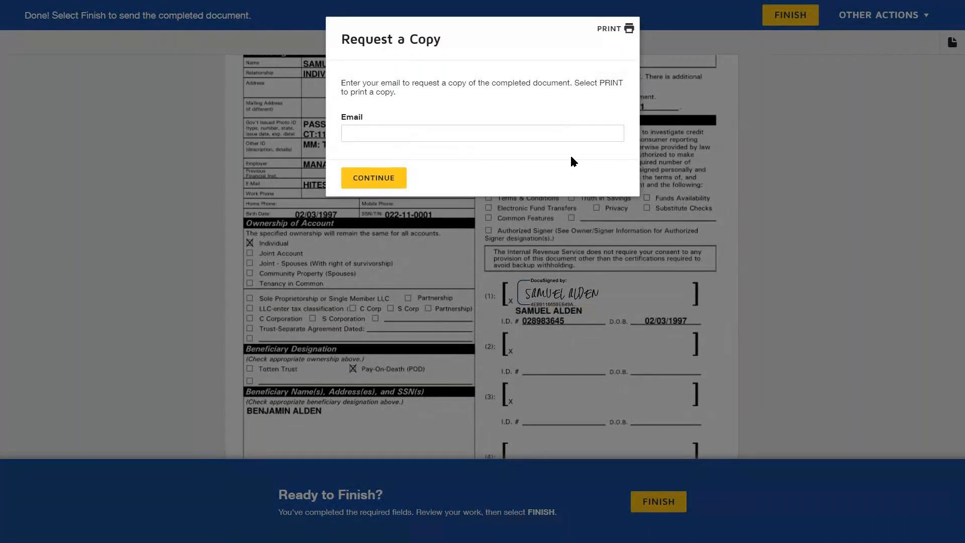
pyautogui.click(384, 178)
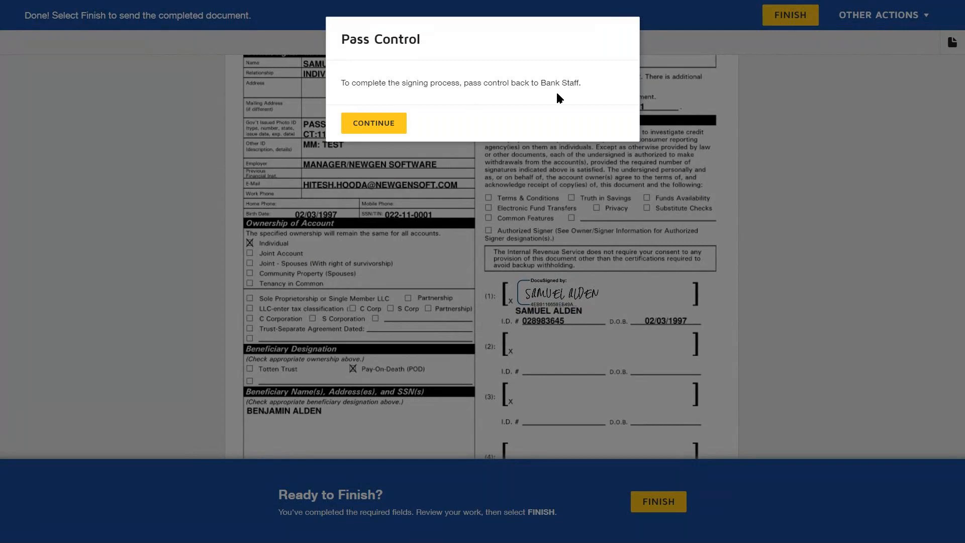
pyautogui.click(375, 124)
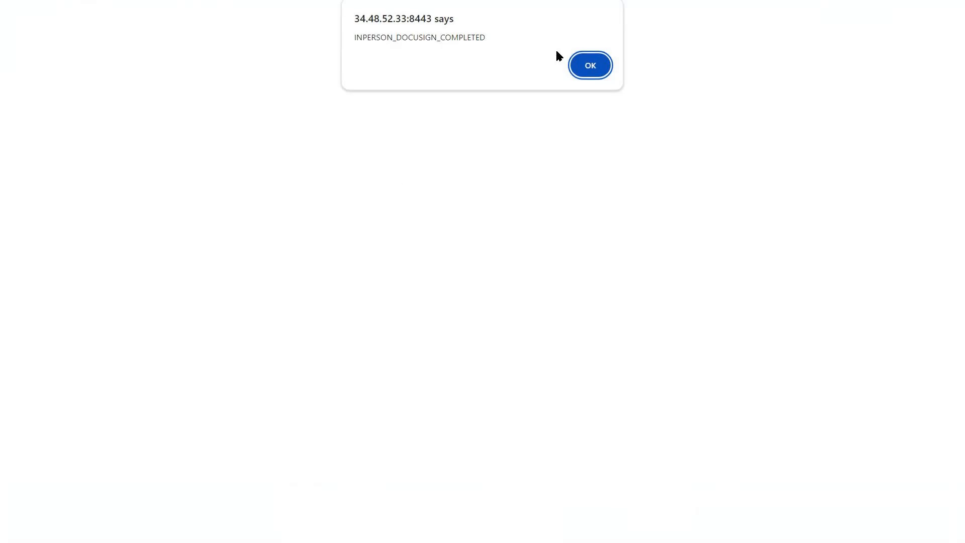
pyautogui.click(604, 61)
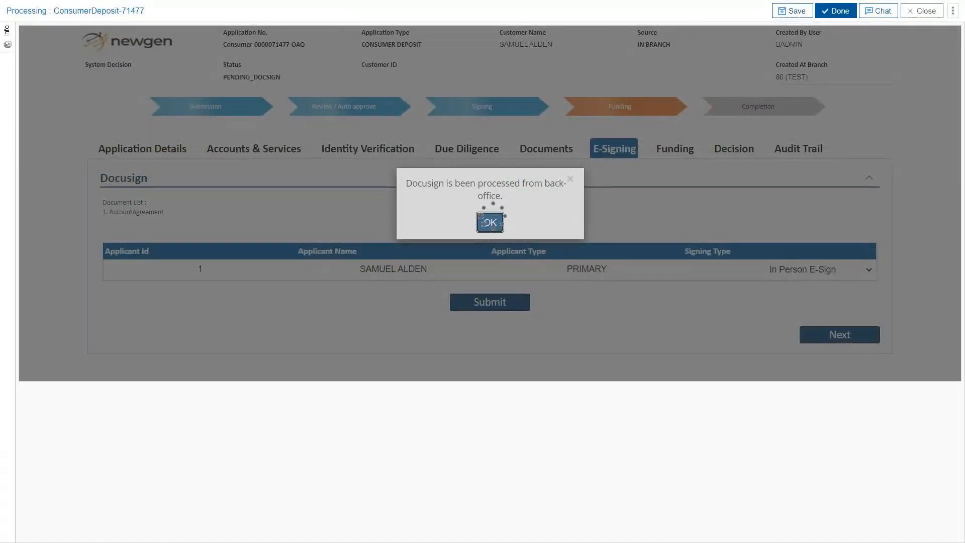
# Acknowledge the DocuSign alert, then proceed in Funding and choose ACH for the $25.00 deposit
pyautogui.click(490, 222)
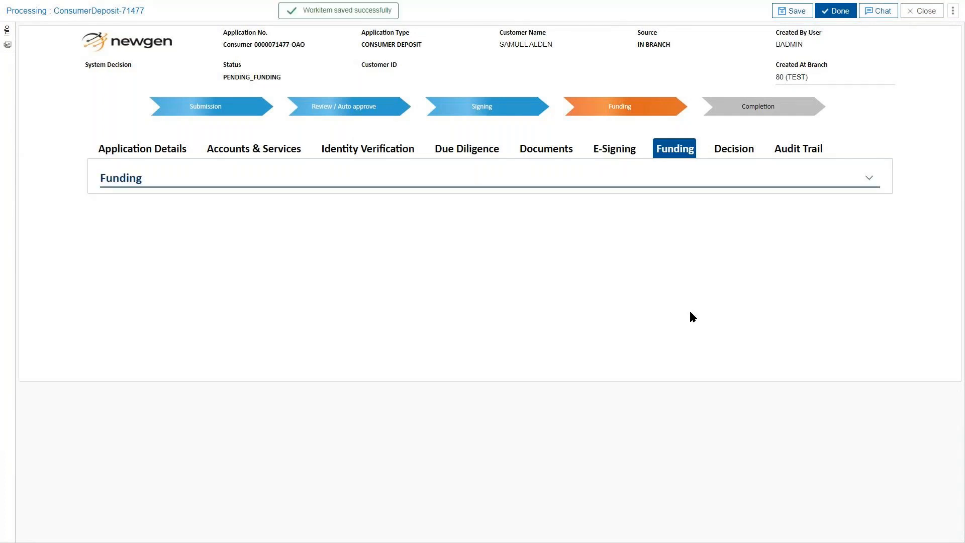
pyautogui.click(701, 181)
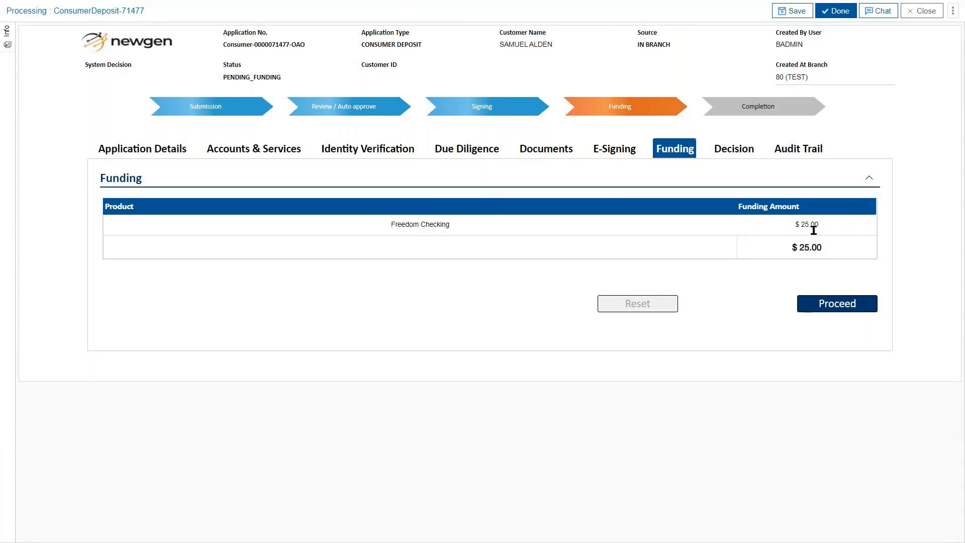
pyautogui.click(838, 304)
pyautogui.scroll(-1, 720, 310)
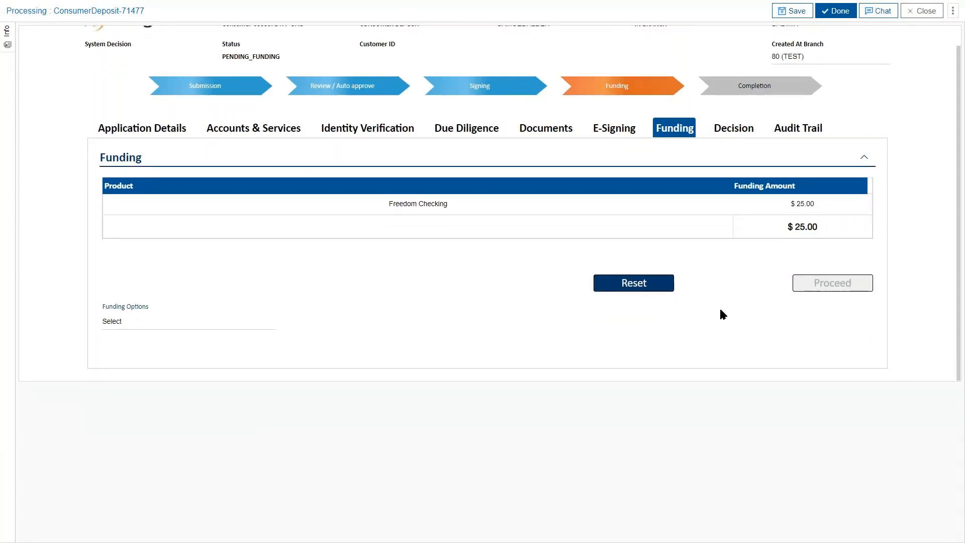
pyautogui.click(249, 324)
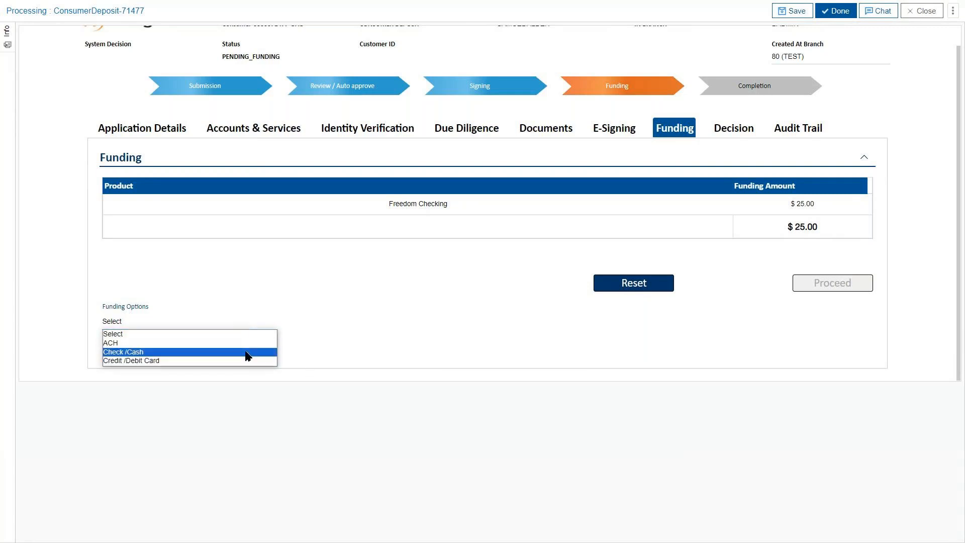
pyautogui.click(360, 322)
pyautogui.scroll(-2, 382, 306)
pyautogui.click(213, 286)
# Set Account Type to Checking and enter the holder's name, account number, confirmation and routing number
pyautogui.click(214, 313)
pyautogui.click(349, 281)
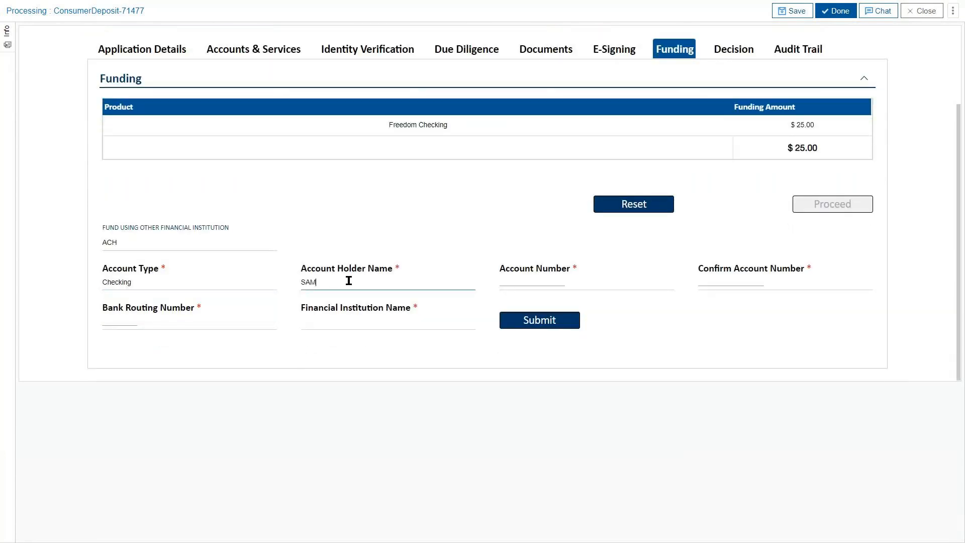
pyautogui.press('Tab')
pyautogui.write('123456')
pyautogui.press('Tab')
pyautogui.write('123456')
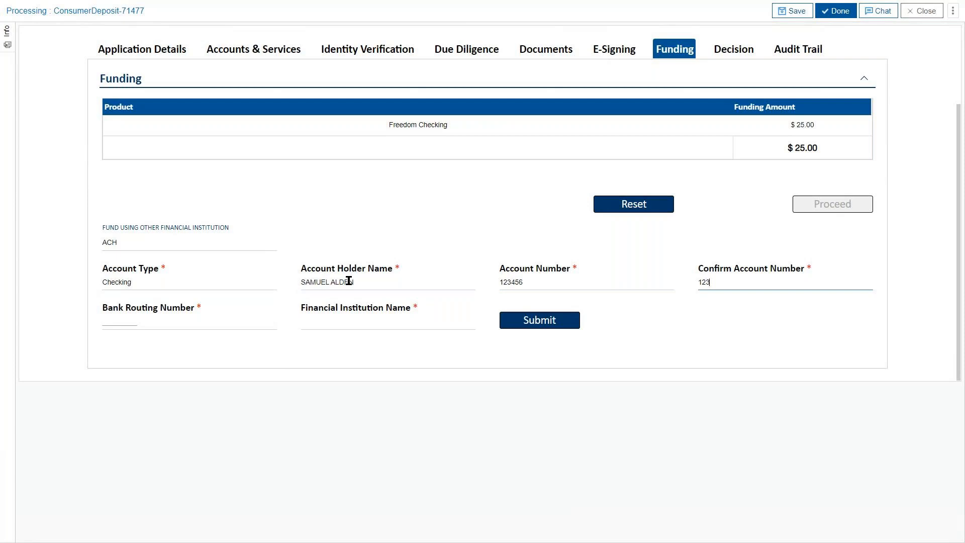
pyautogui.press('Tab')
pyautogui.write('123456789')
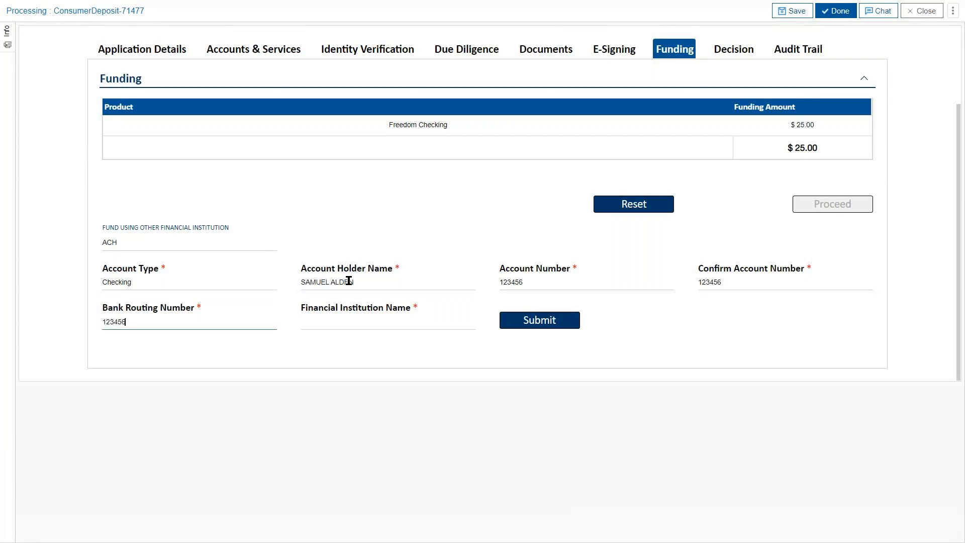
# Enter SMART BANK as the financial institution and submit the $25.00 ACH funding
pyautogui.click(347, 320)
pyautogui.write('SMART ABNK')
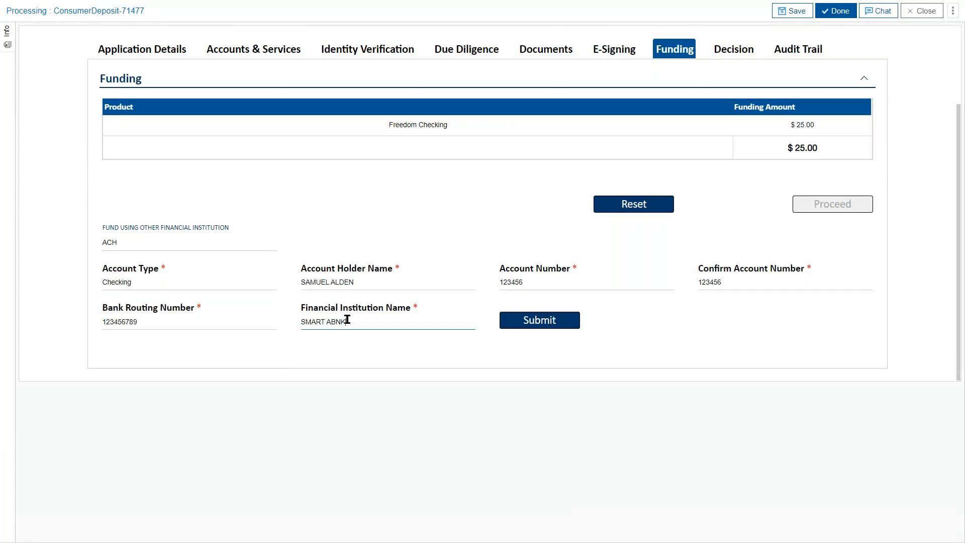
pyautogui.press('BackSpace')
pyautogui.press('BackSpace')
pyautogui.press('BackSpace')
pyautogui.press('BackSpace')
pyautogui.write('BANK')
pyautogui.click(509, 325)
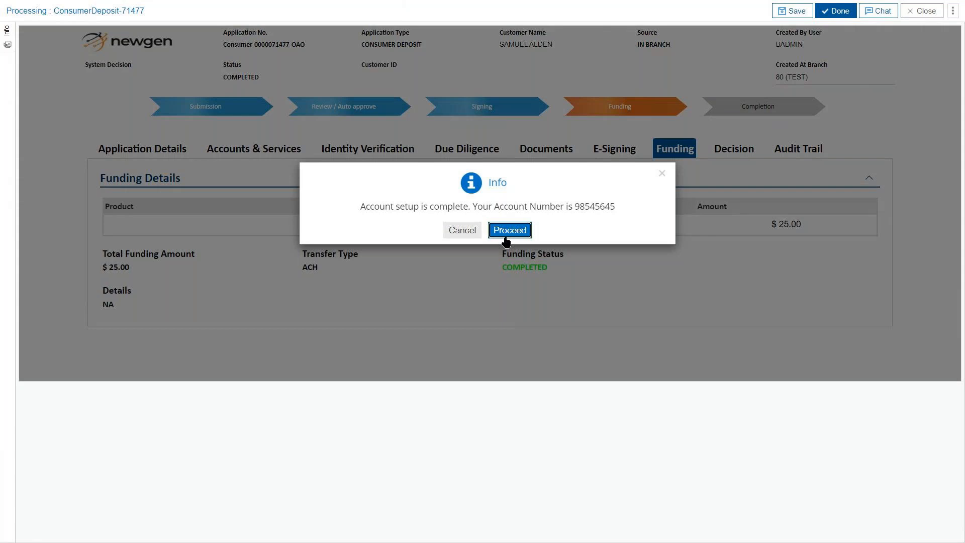
# Dismiss the account setup notice and review the Decision Analysis listing the issued Checking and Savings accounts
pyautogui.click(682, 266)
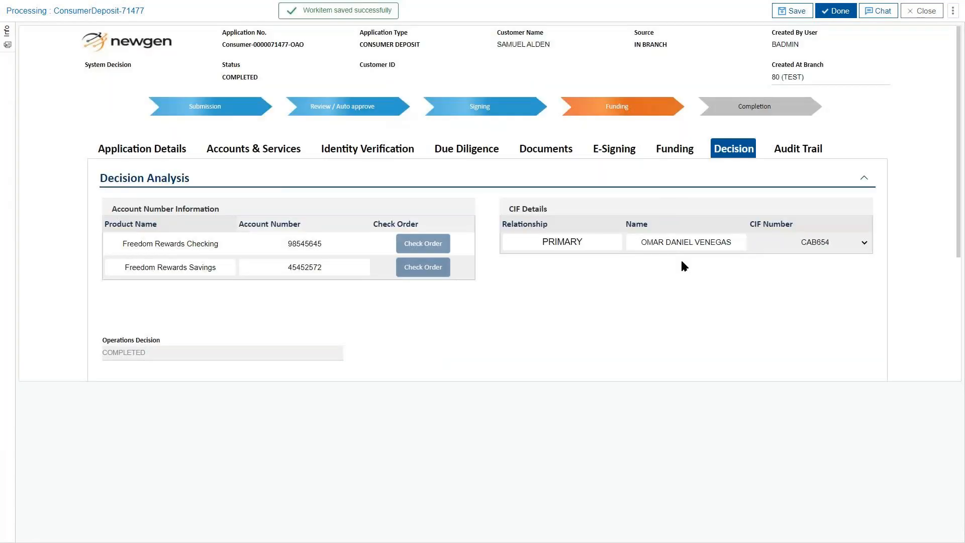
pyautogui.scroll(-3, 692, 315)
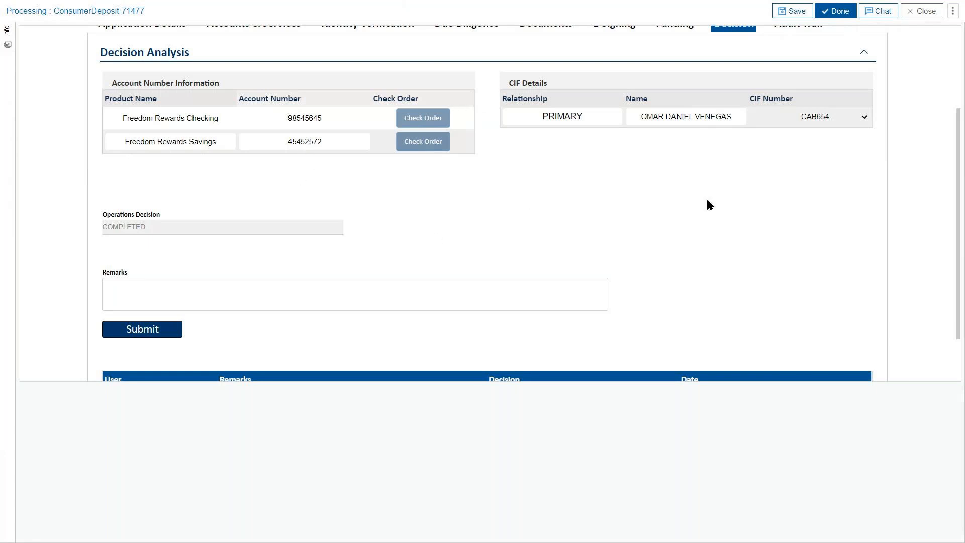
pyautogui.scroll(-2, 797, 209)
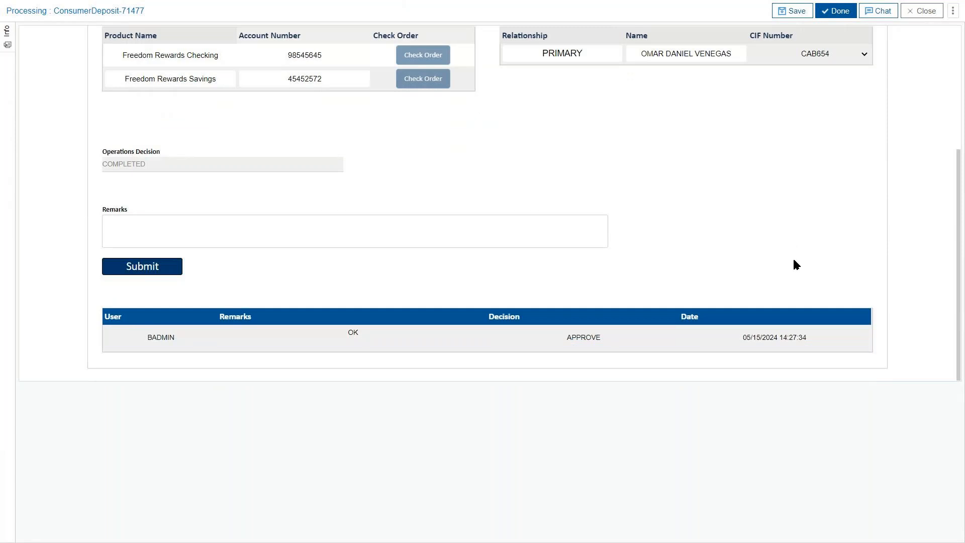
pyautogui.scroll(4, 796, 258)
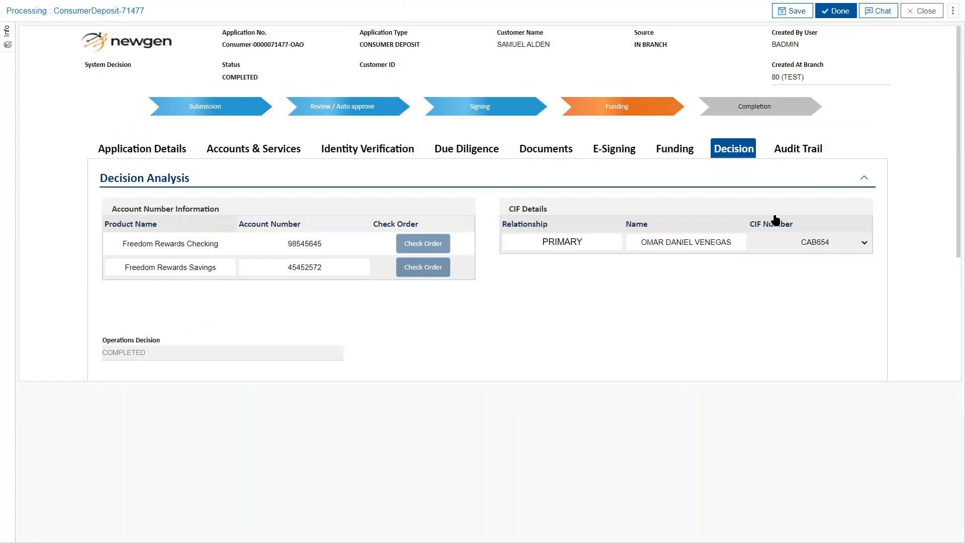
pyautogui.click(132, 153)
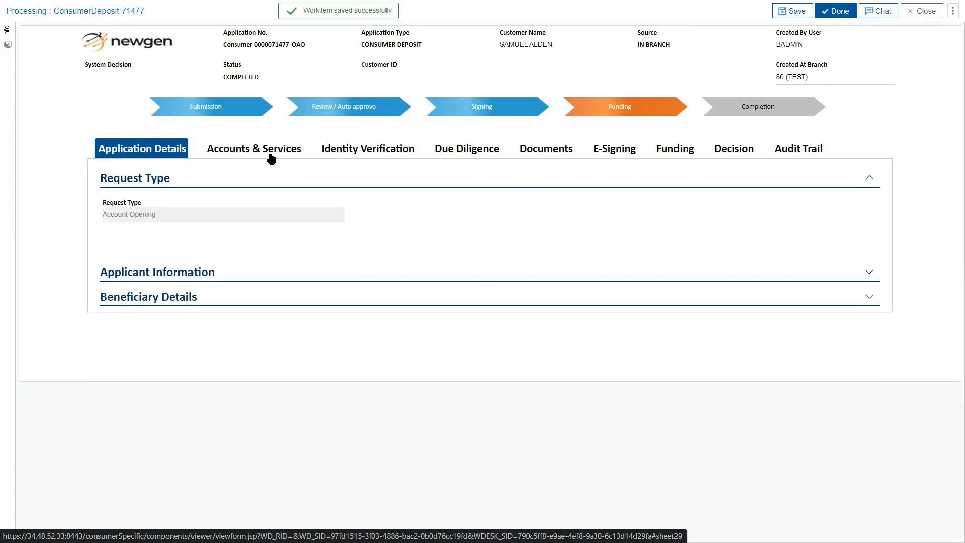
# Check Accounts & Services, then expand Applicant Information and view the PRIMARY applicant's personal details
pyautogui.click(271, 158)
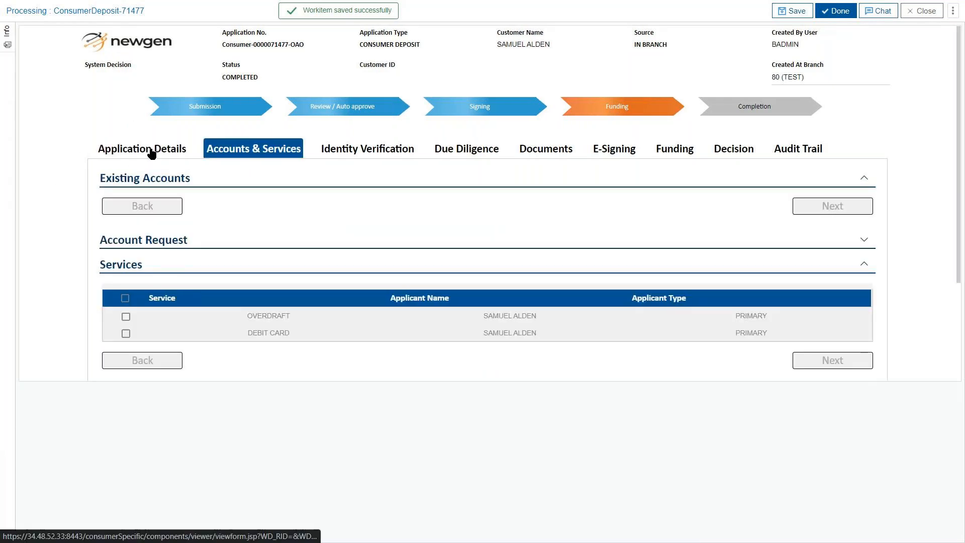
pyautogui.click(152, 154)
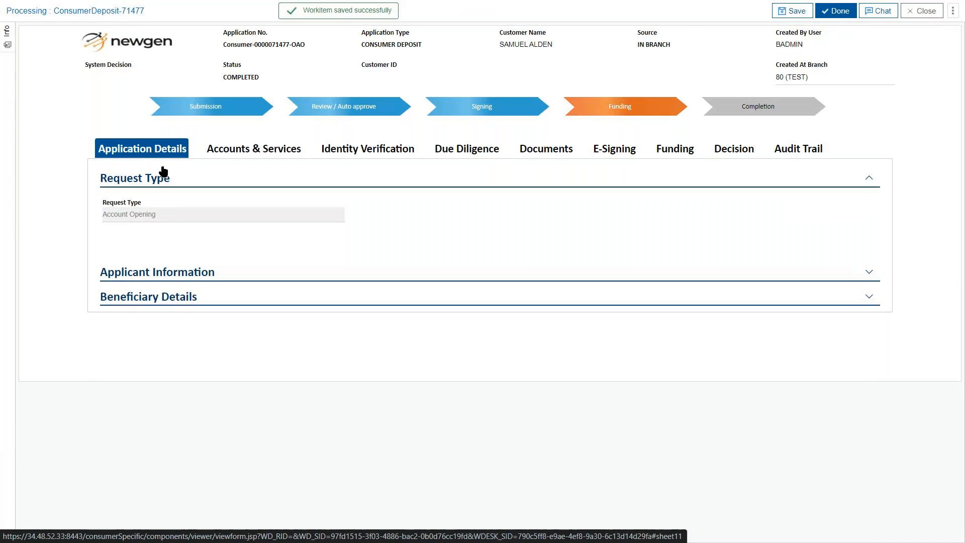
pyautogui.click(293, 277)
pyautogui.scroll(-3, 447, 326)
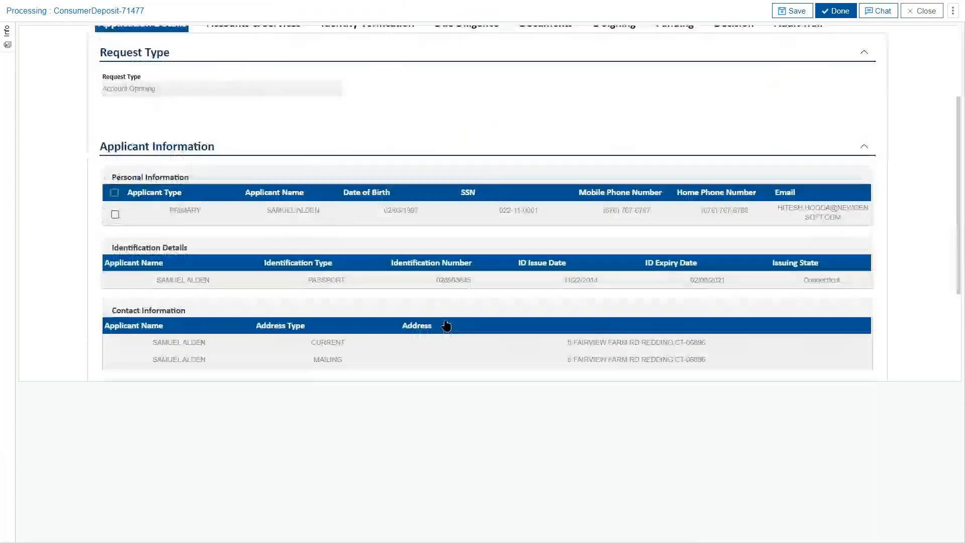
pyautogui.doubleClick(352, 214)
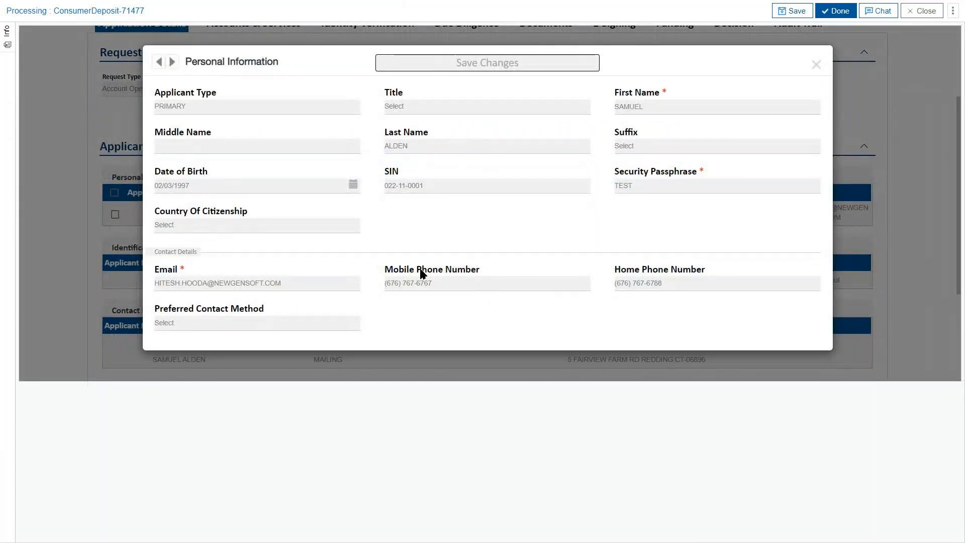
pyautogui.click(815, 65)
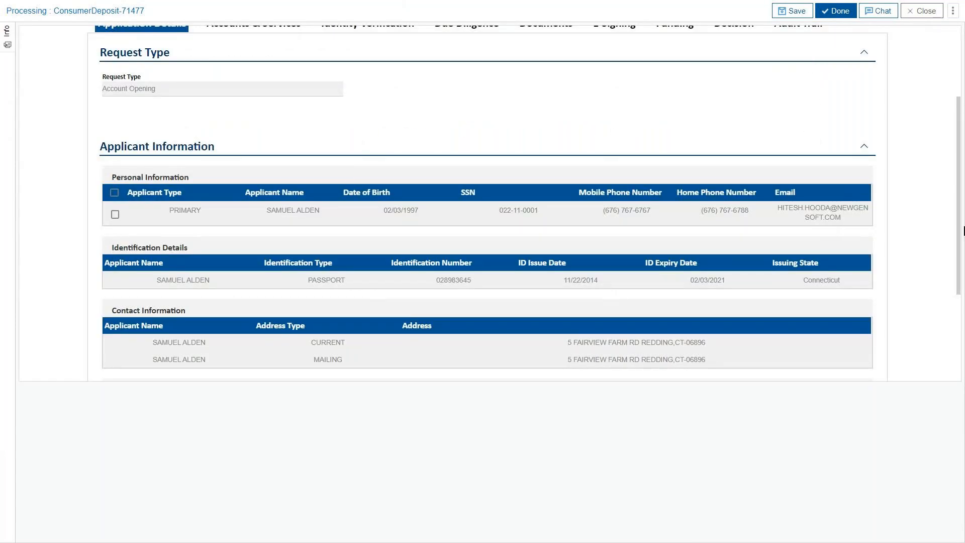
pyautogui.moveTo(962, 229); pyautogui.dragTo(957, 147)
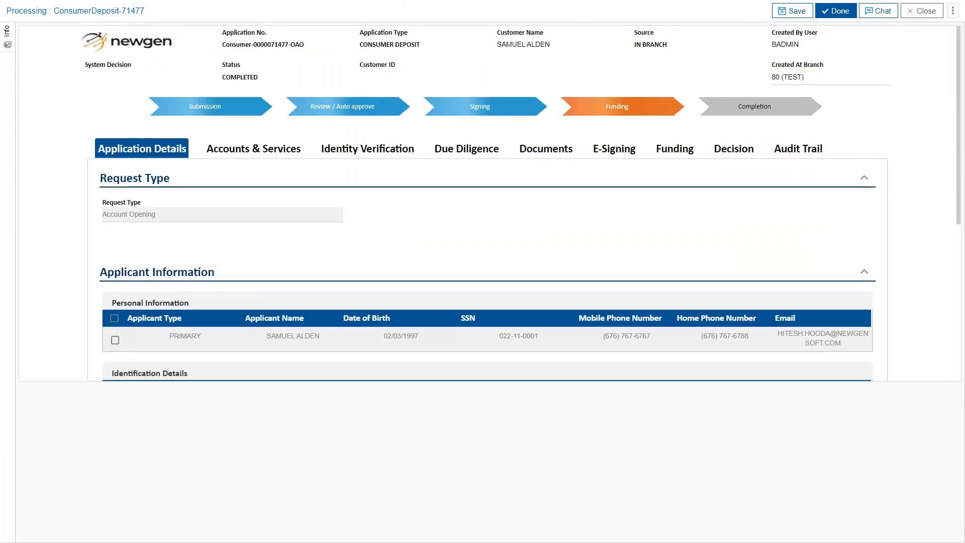